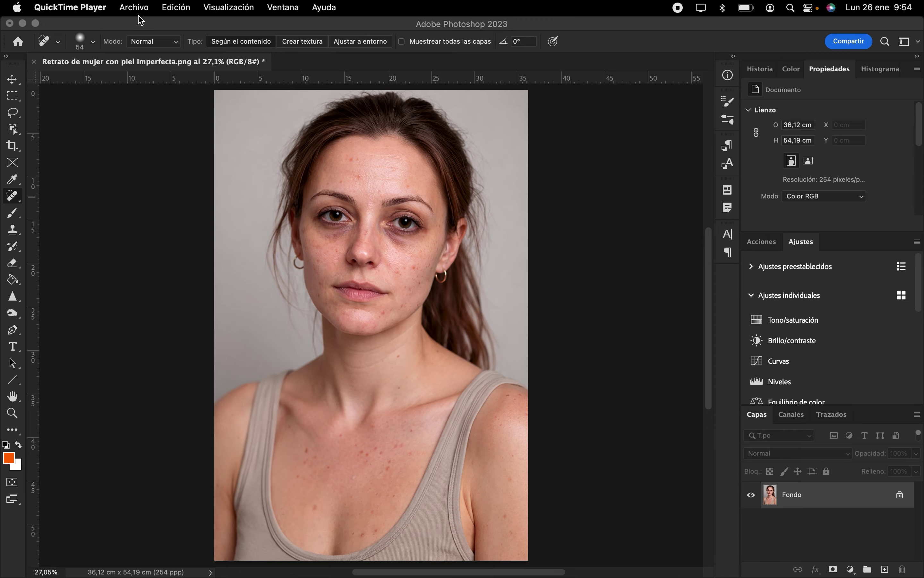
- Examine the portrait's colour mode, bit depth, pixel dimensions and resolution, keeping the Image Size settings
{"action": "left_click", "coordinate": [137, 143]}
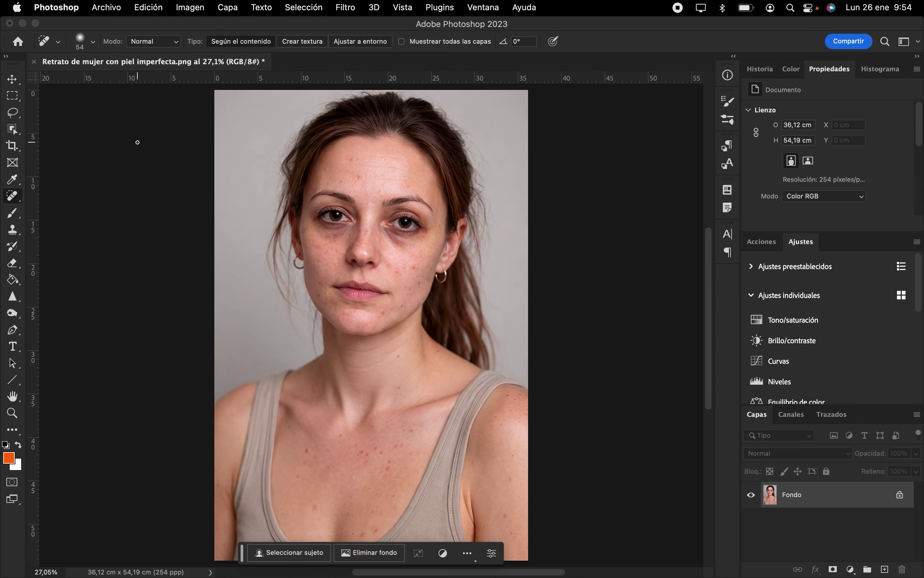
{"action": "left_click", "coordinate": [178, 6]}
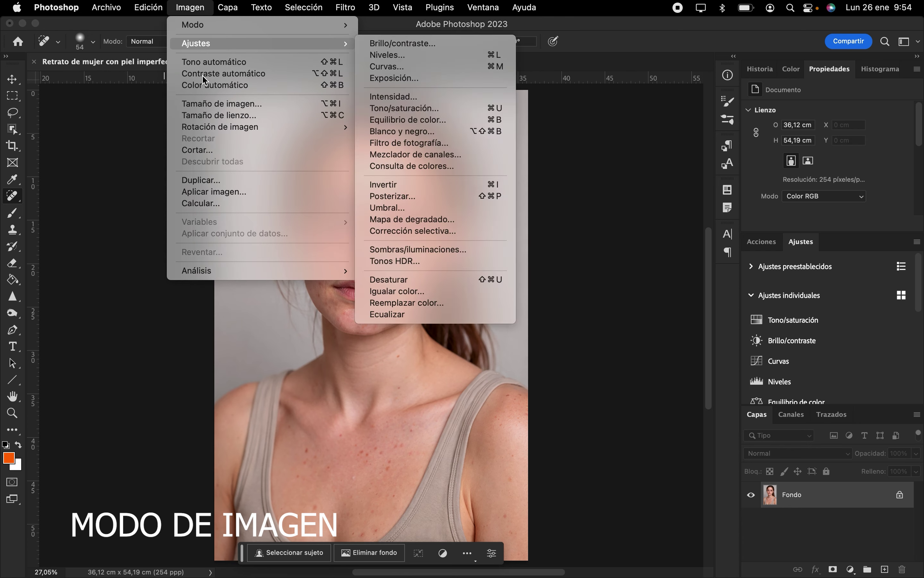
{"action": "mouse_move", "coordinate": [205, 48]}
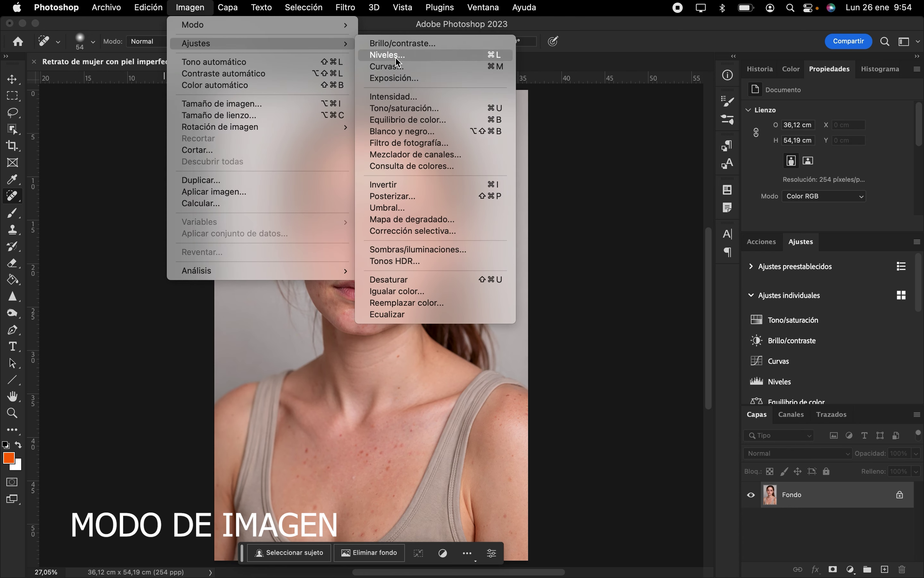
{"action": "mouse_move", "coordinate": [332, 26]}
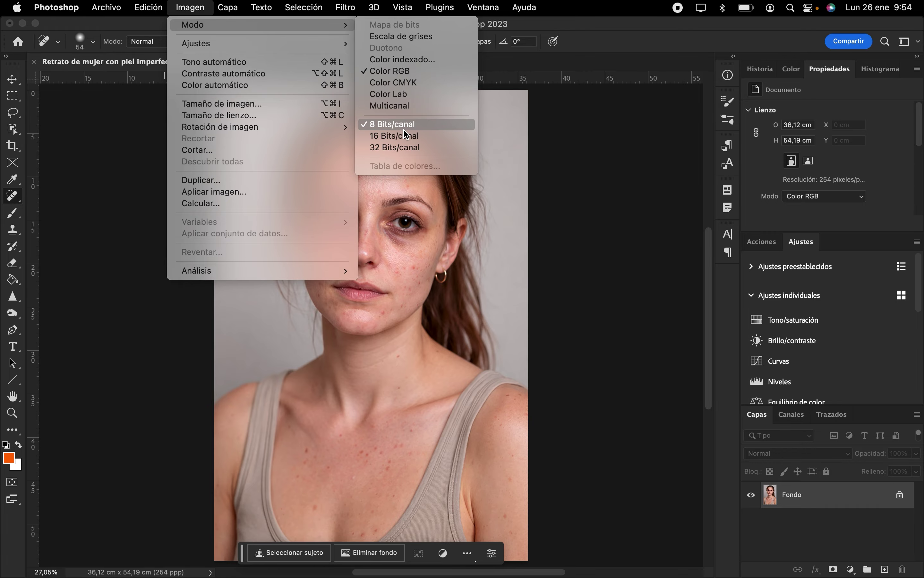
{"action": "mouse_move", "coordinate": [238, 7]}
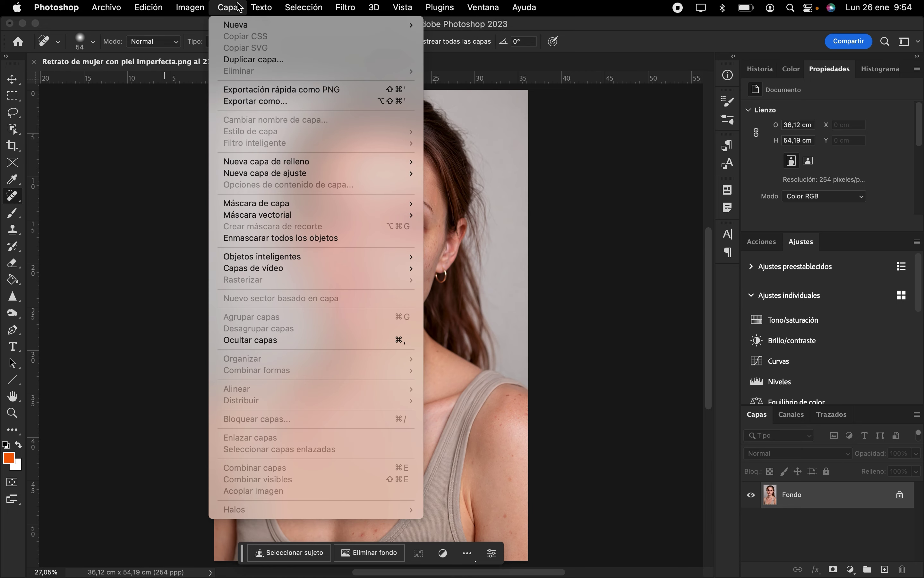
{"action": "mouse_move", "coordinate": [190, 7]}
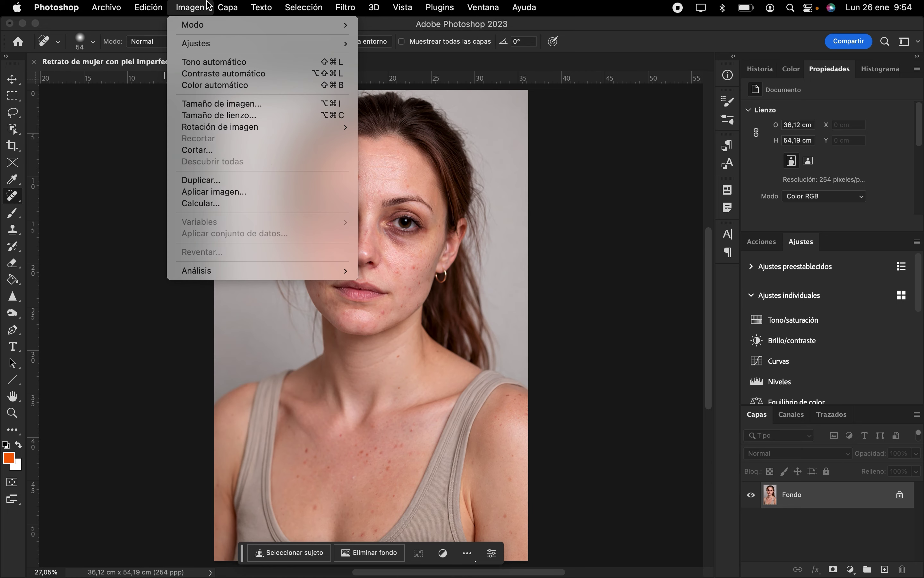
{"action": "left_click", "coordinate": [229, 105]}
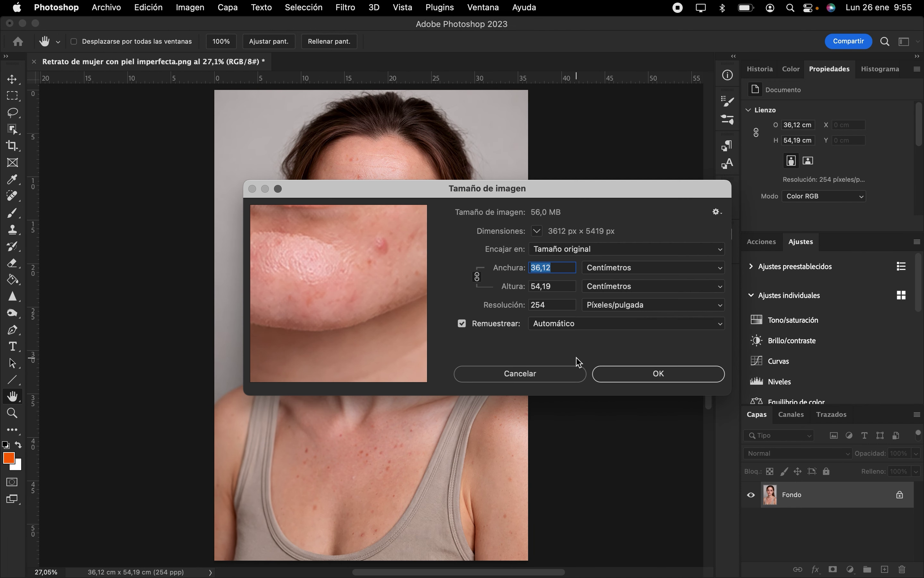
{"action": "left_click", "coordinate": [636, 374]}
{"action": "key", "text": "j"}
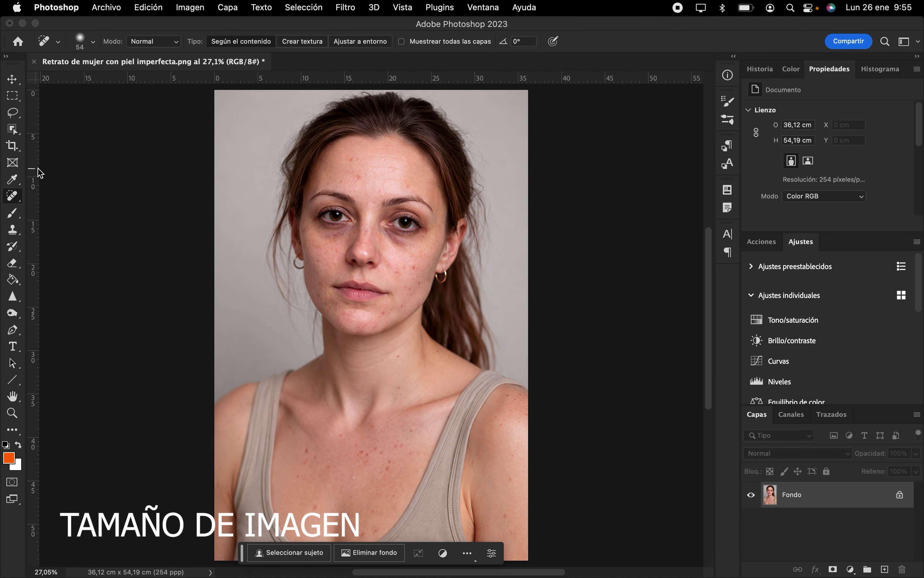
- Crop away the lower edge of the portrait to a height of about 45.79 cm at full width, and duplicate the Fondo layer
{"action": "left_click", "coordinate": [13, 148]}
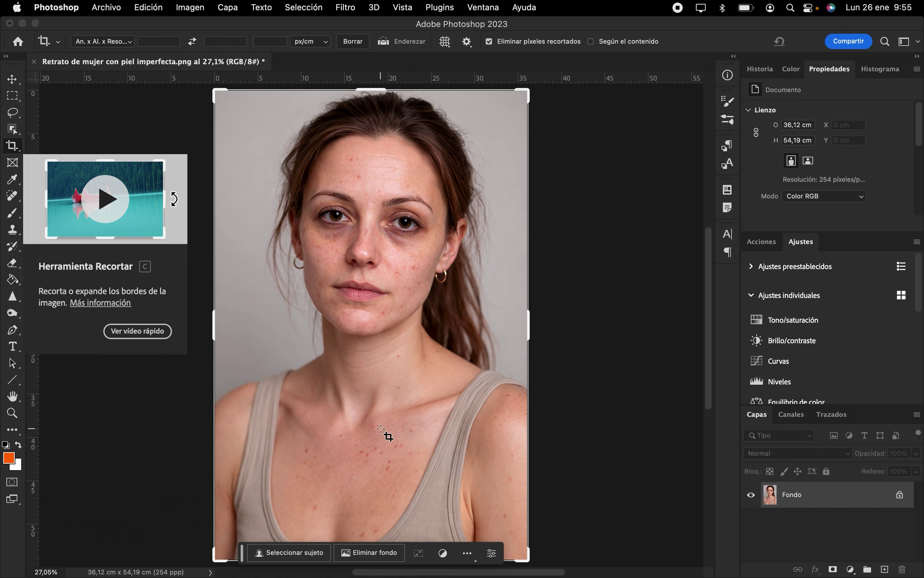
{"action": "scroll", "coordinate": [428, 525], "scroll_direction": "down", "scroll_amount": 10}
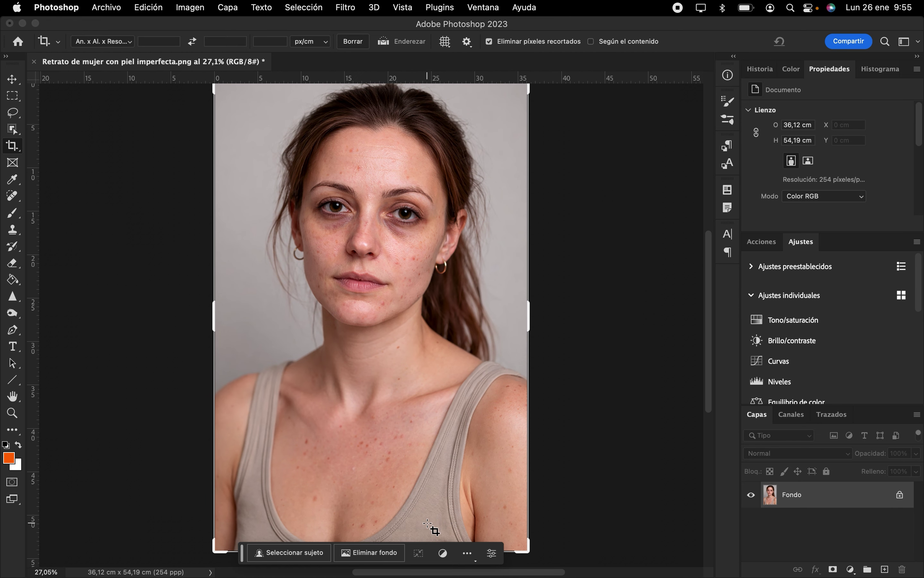
{"action": "left_click", "coordinate": [370, 424]}
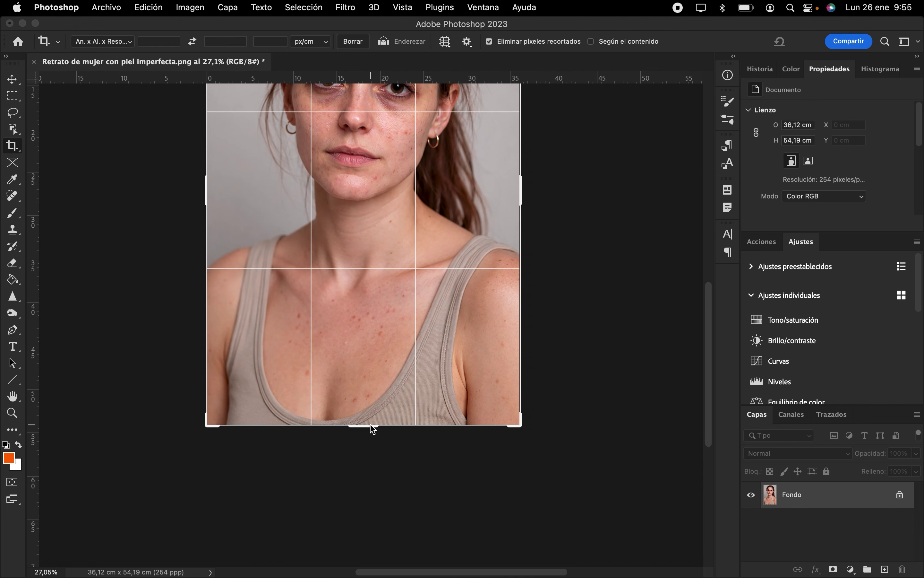
{"action": "left_click_drag", "start_coordinate": [370, 426], "coordinate": [368, 388]}
{"action": "key", "text": "Return"}
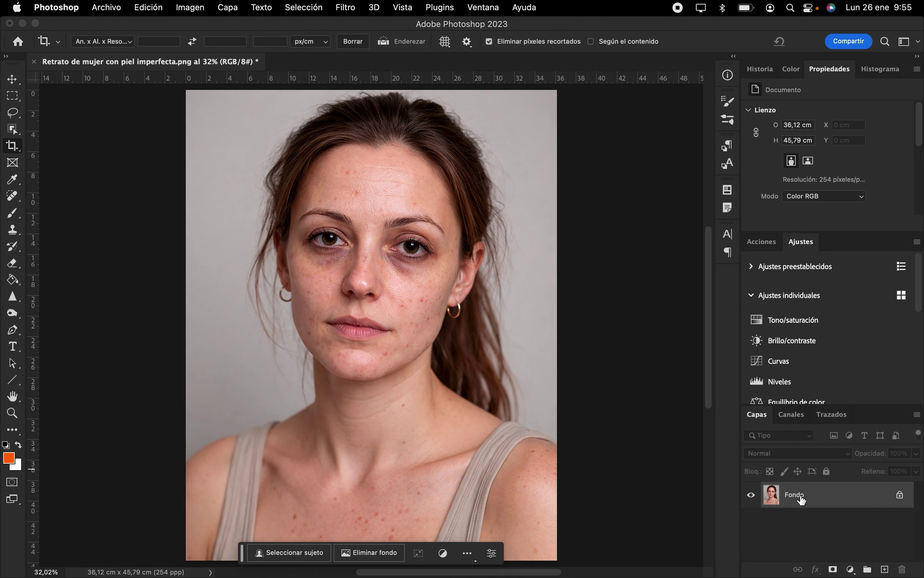
{"action": "key", "text": "super+j"}
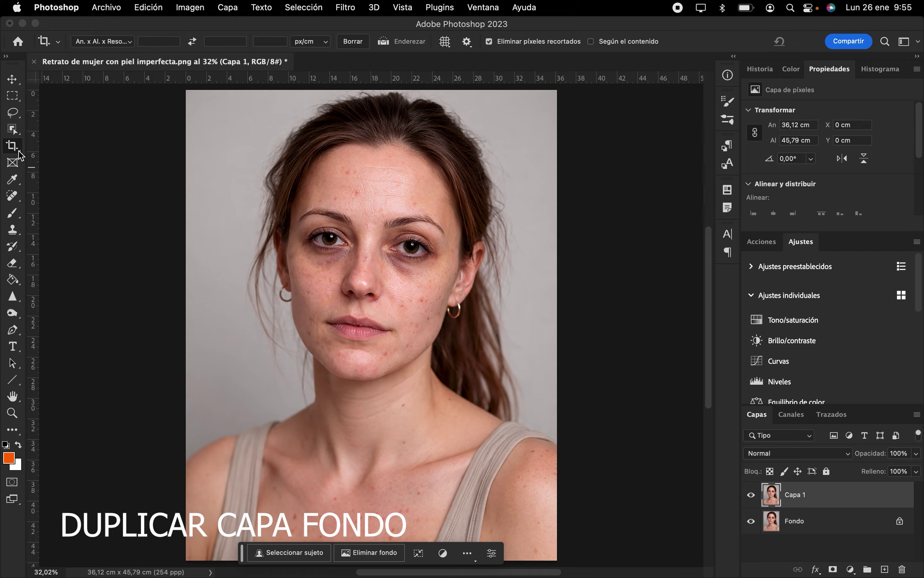
{"action": "left_click", "coordinate": [12, 196]}
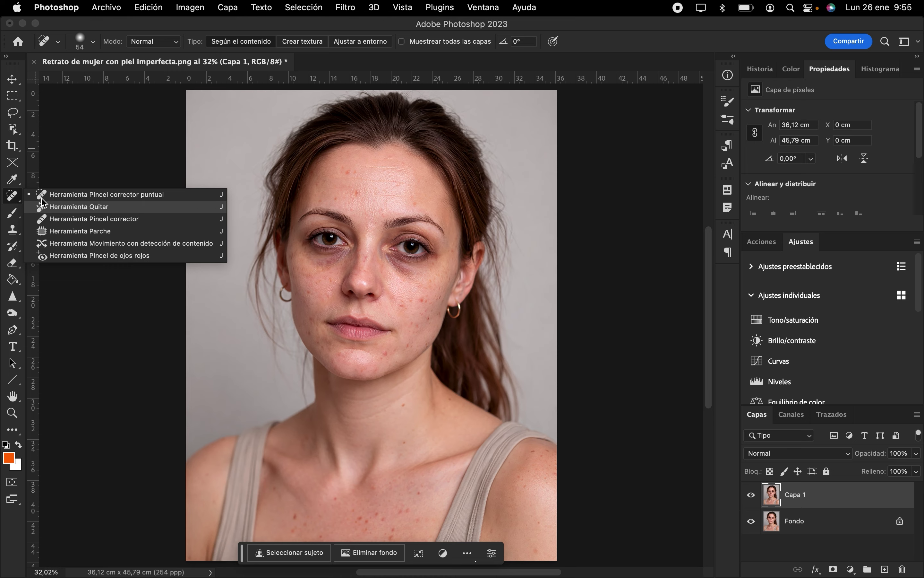
{"action": "left_click", "coordinate": [17, 182]}
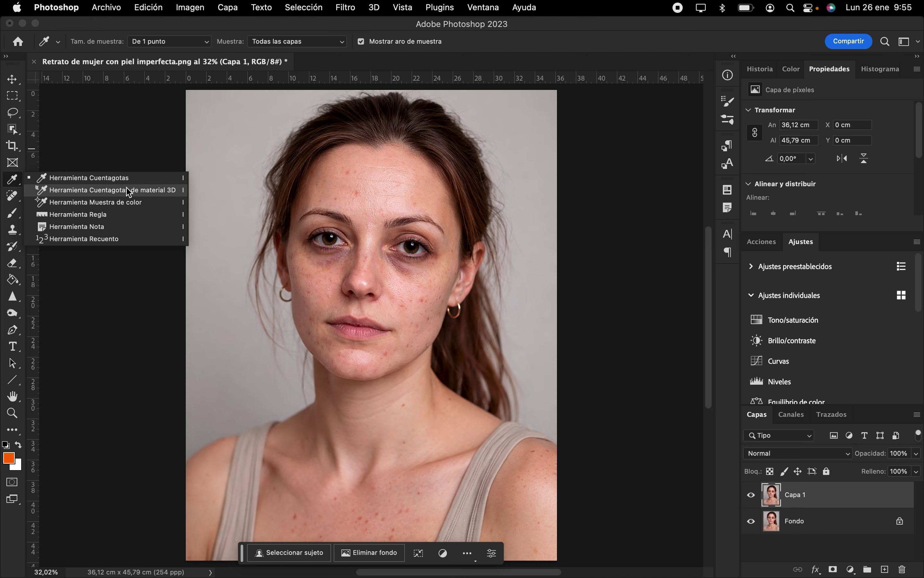
{"action": "left_click", "coordinate": [13, 213]}
{"action": "right_click", "coordinate": [16, 220]}
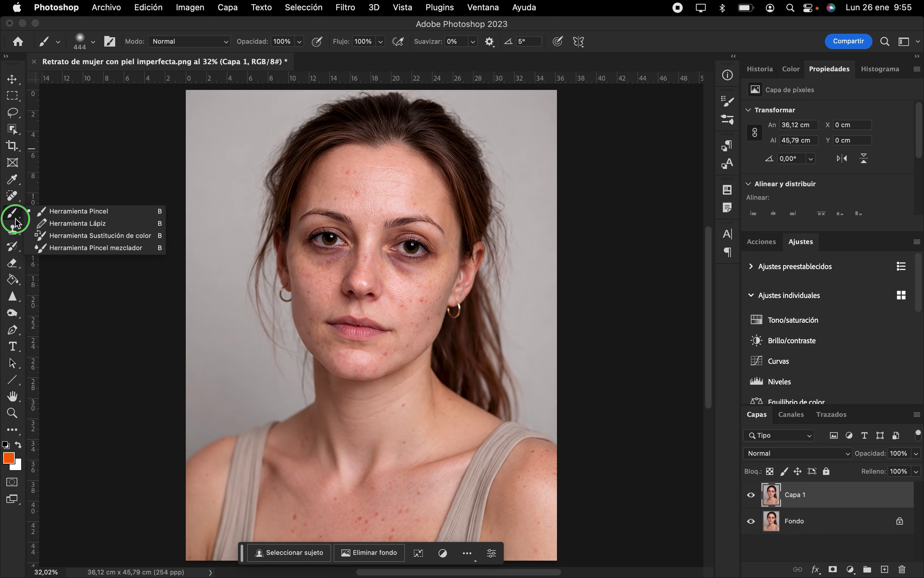
{"action": "left_click", "coordinate": [13, 229]}
{"action": "right_click", "coordinate": [14, 230]}
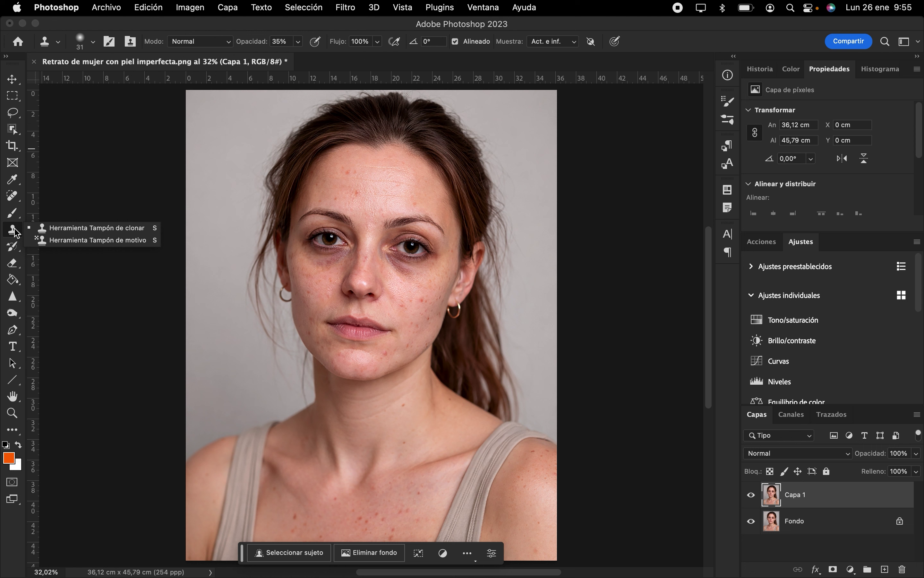
{"action": "left_click", "coordinate": [38, 229]}
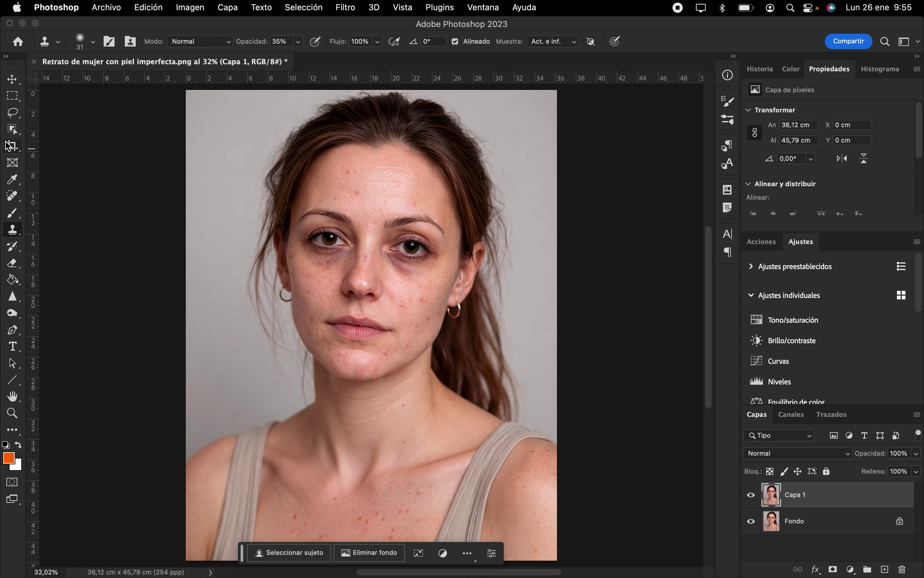
{"action": "left_click", "coordinate": [13, 129]}
{"action": "right_click", "coordinate": [13, 129]}
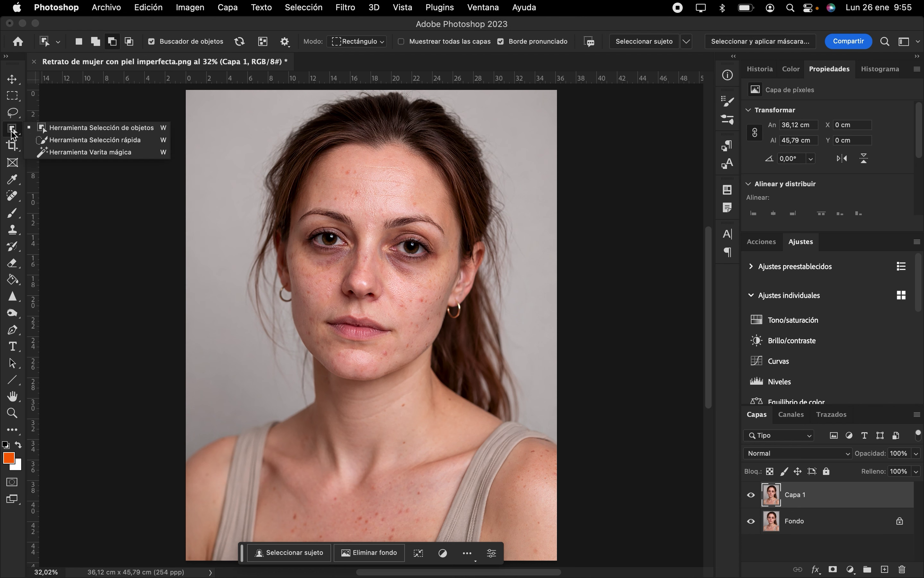
{"action": "left_click", "coordinate": [42, 126]}
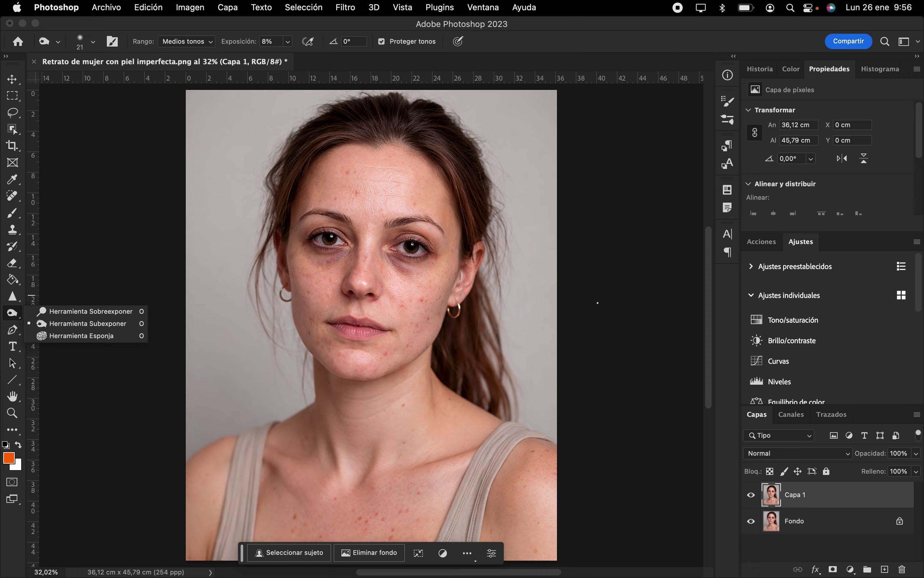
{"action": "left_click", "coordinate": [597, 303]}
{"action": "left_click", "coordinate": [850, 569]}
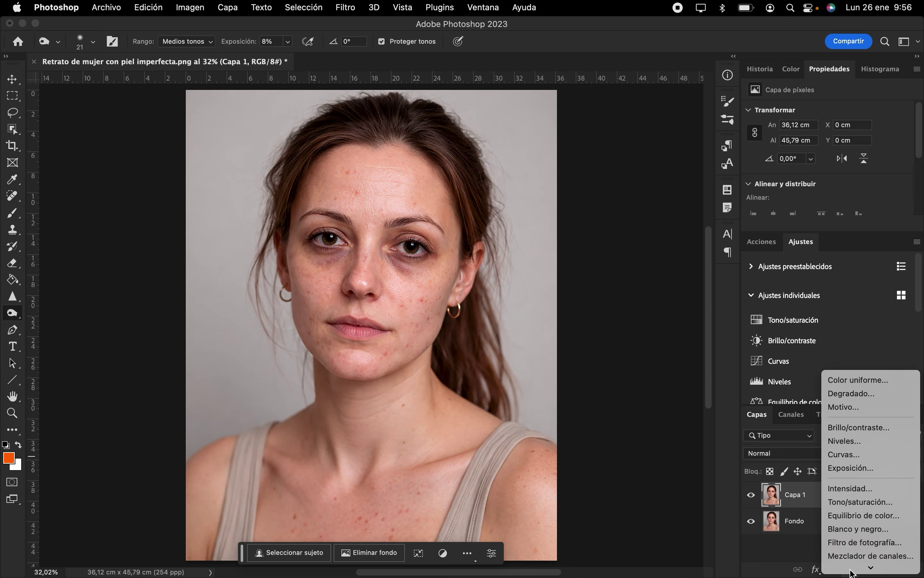
{"action": "scroll", "coordinate": [855, 543], "scroll_direction": "down", "scroll_amount": 3}
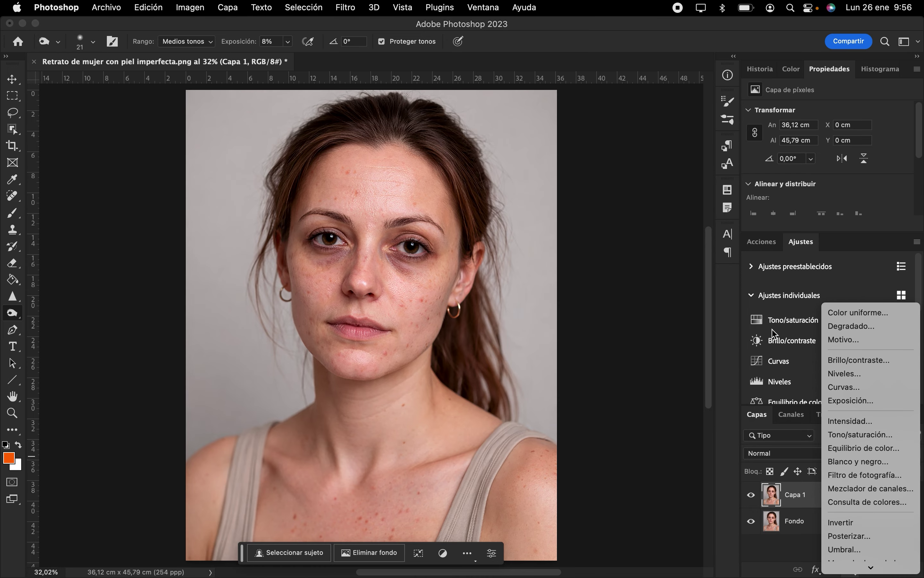
{"action": "left_click", "coordinate": [609, 294]}
{"action": "left_click", "coordinate": [342, 7]}
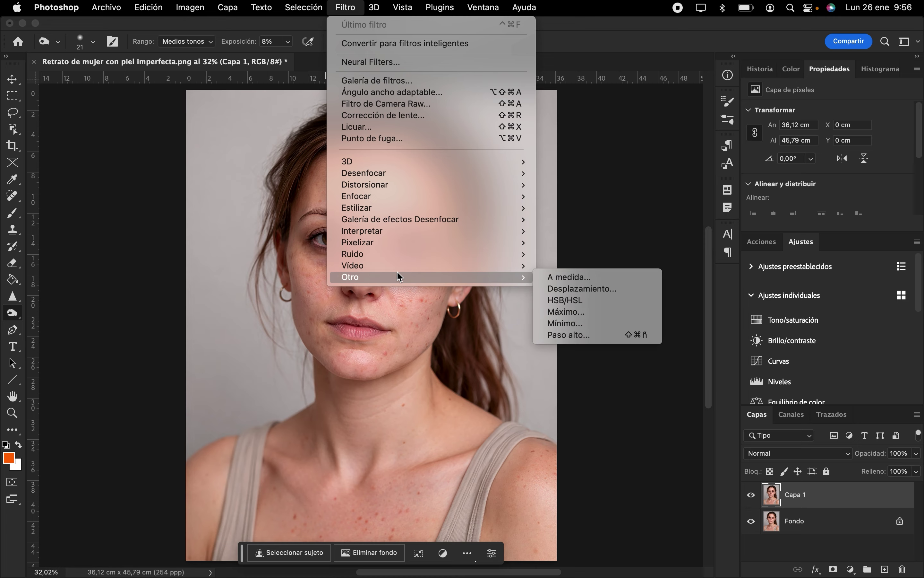
{"action": "left_click", "coordinate": [632, 136]}
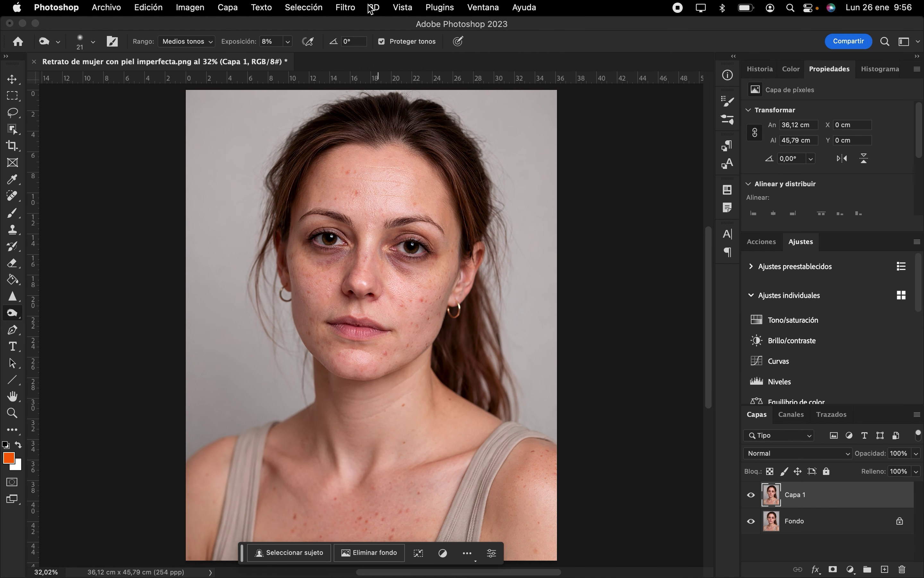
{"action": "left_click", "coordinate": [345, 8]}
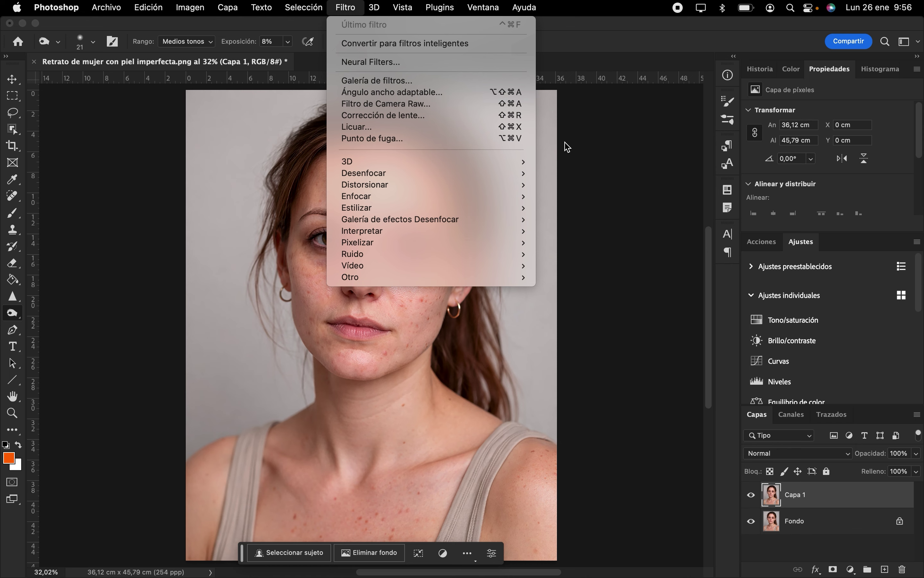
{"action": "left_click", "coordinate": [598, 151]}
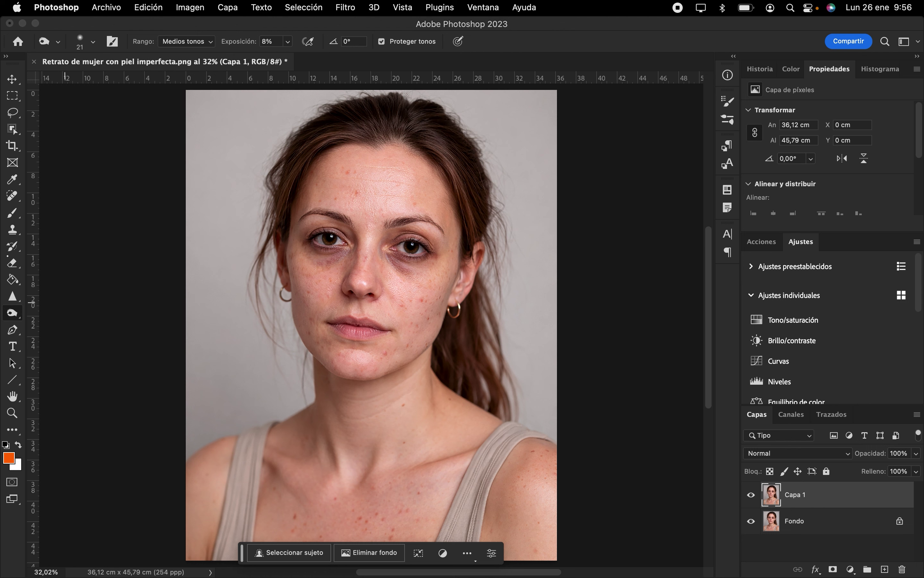
- Select the Spot Healing Brush and set its brush size to 158 px
{"action": "right_click", "coordinate": [7, 198]}
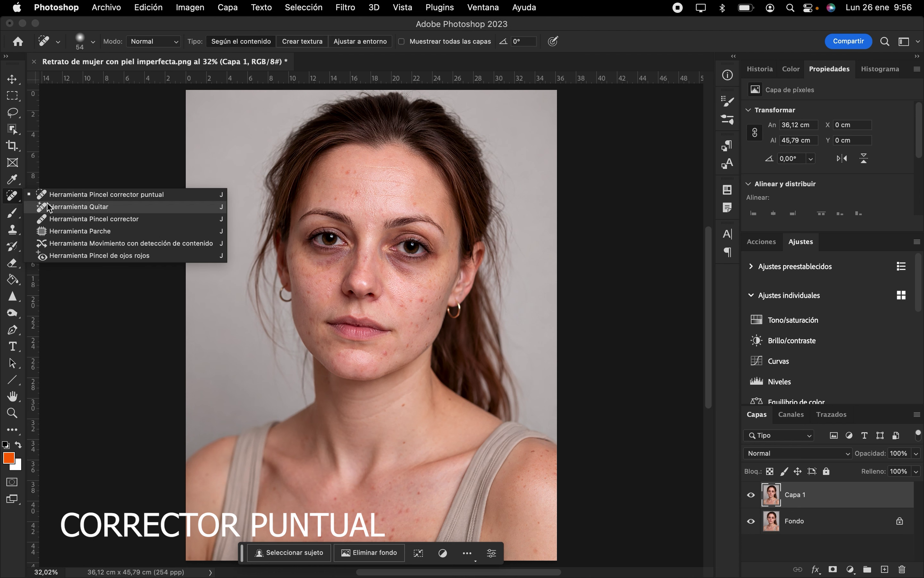
{"action": "left_click", "coordinate": [62, 193]}
{"action": "left_click", "coordinate": [85, 39]}
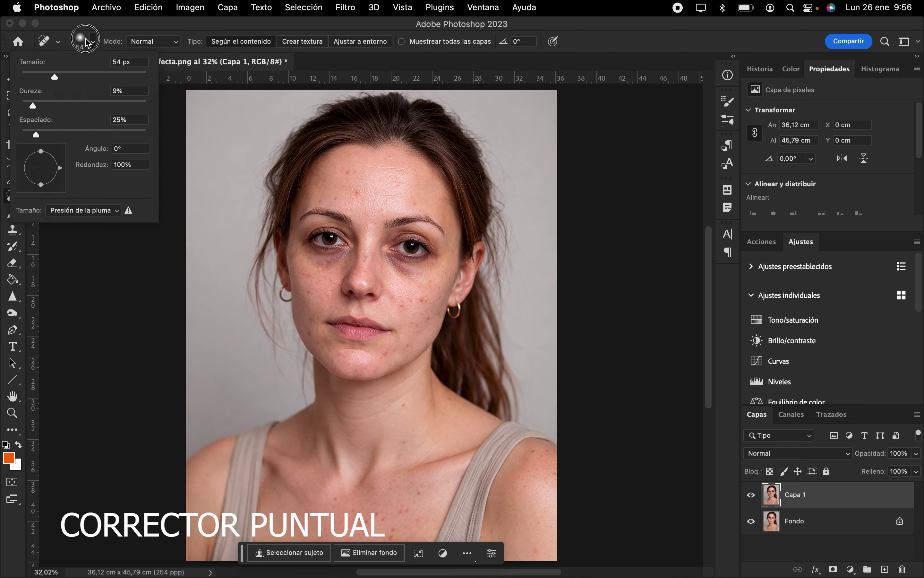
{"action": "mouse_move", "coordinate": [69, 74]}
{"action": "left_mouse_down"}
{"action": "mouse_move", "coordinate": [76, 76]}
{"action": "mouse_move", "coordinate": [54, 76]}
{"action": "left_mouse_up"}
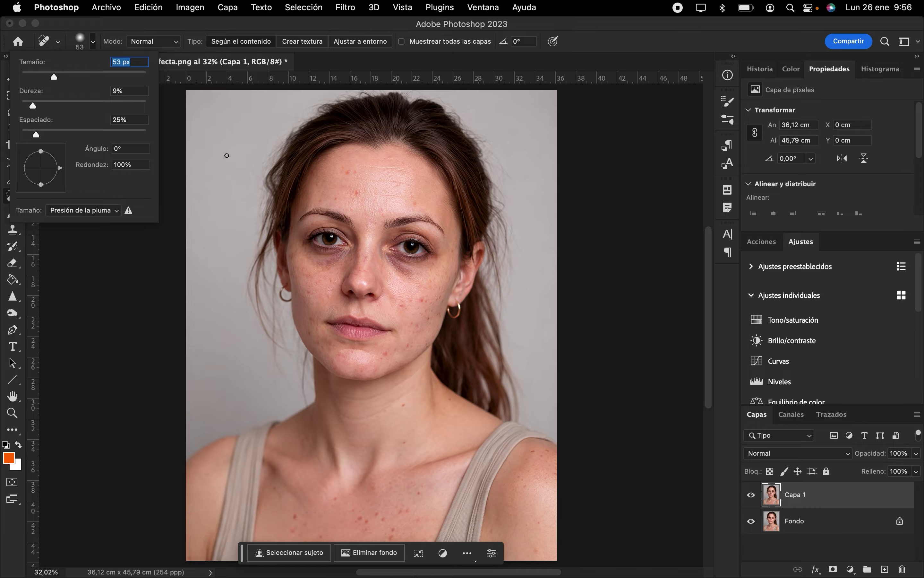
{"action": "left_click", "coordinate": [85, 75]}
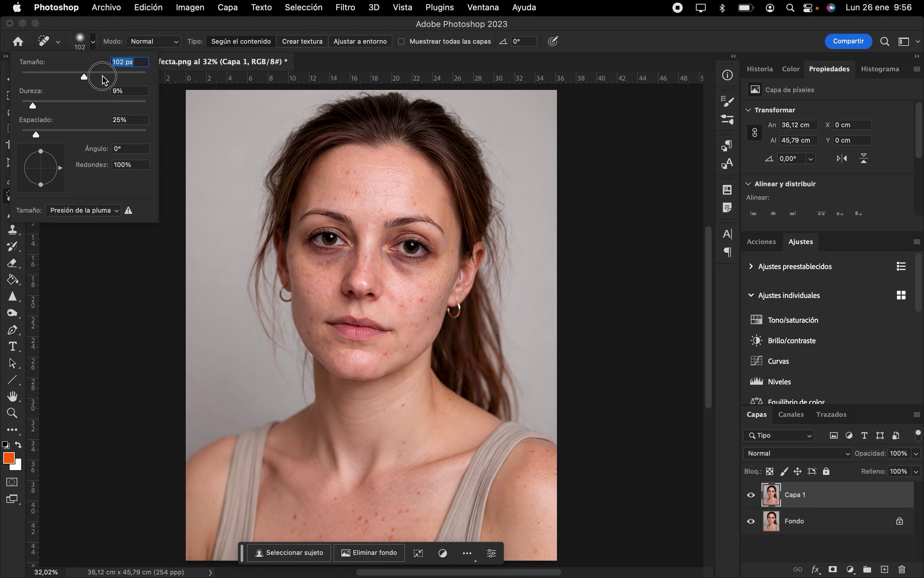
{"action": "left_click", "coordinate": [102, 75]}
- Set the Spot Healing Brush size to 93 px and heal the red blemish on the cheek between the nose and the mouth corner
{"action": "key", "text": "super+plus"}
{"action": "key", "text": "super+plus"}
{"action": "key", "text": "super+plus"}
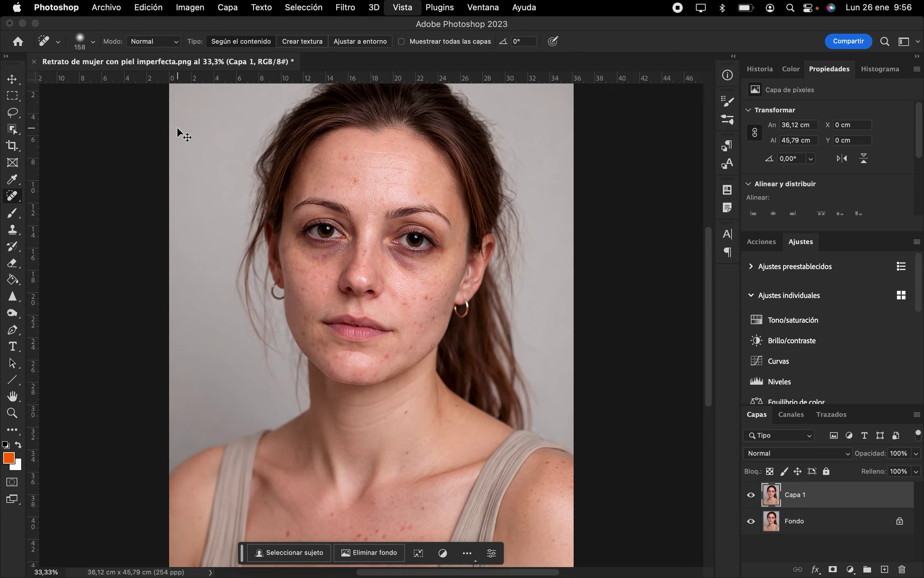
{"action": "key", "text": "super+plus"}
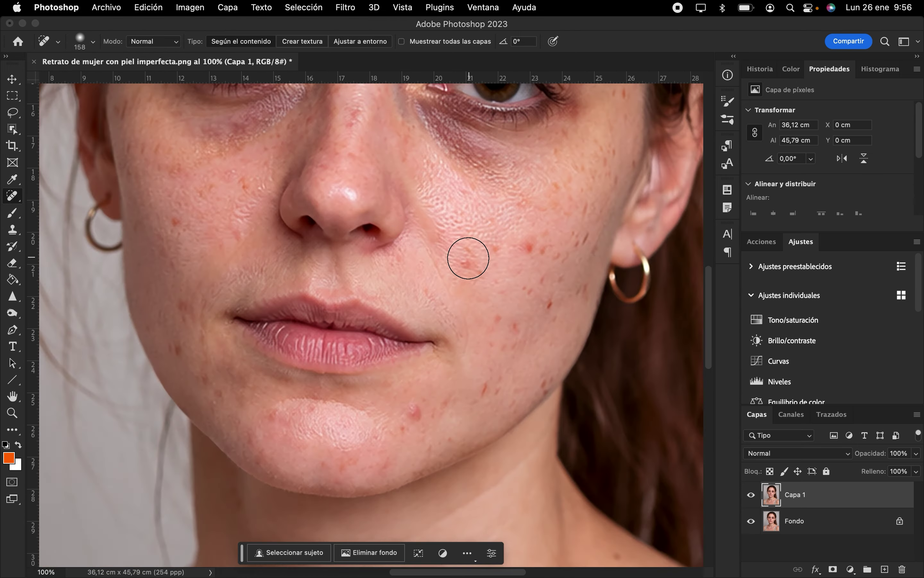
{"action": "left_click", "coordinate": [78, 43]}
{"action": "left_click", "coordinate": [79, 74]}
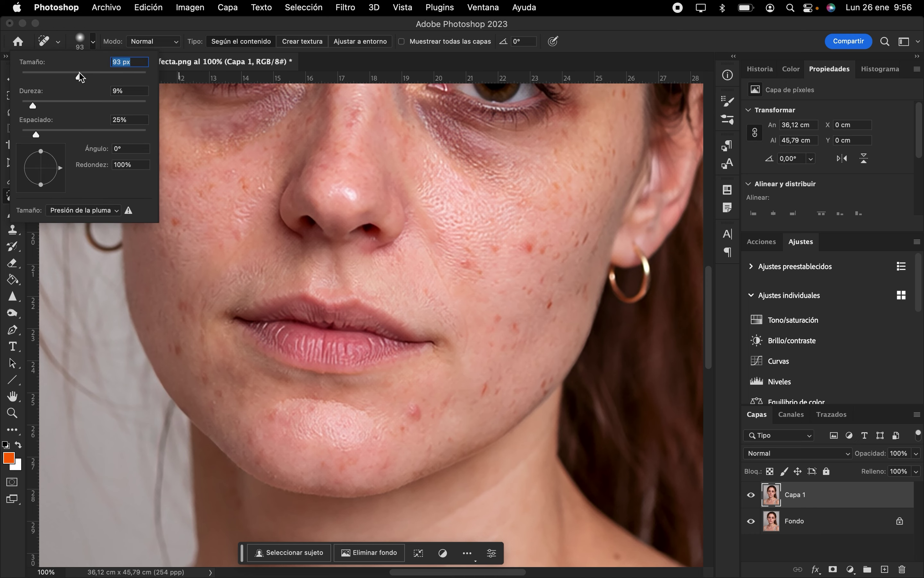
{"action": "left_click", "coordinate": [464, 266]}
{"action": "left_click", "coordinate": [464, 263]}
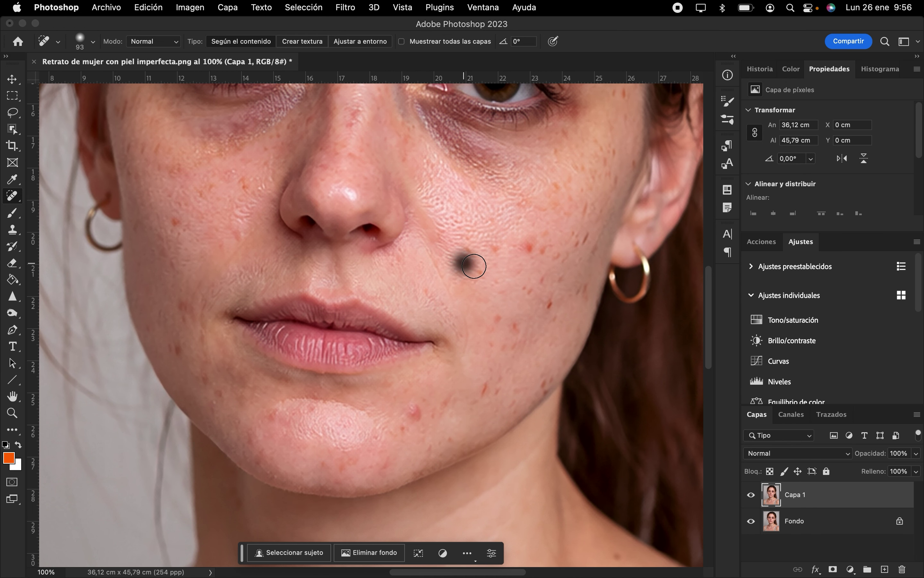
{"action": "left_click", "coordinate": [469, 264]}
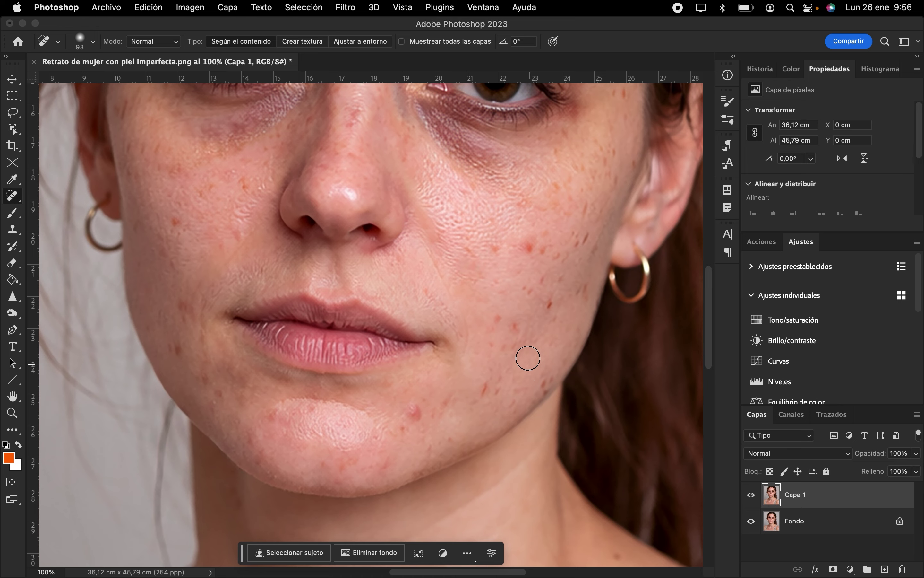
- Try to heal the red spots and rough texture on the cheek beside the nose with the Spot Healing Brush
{"action": "left_click", "coordinate": [465, 246]}
{"action": "left_click", "coordinate": [496, 249]}
{"action": "left_click", "coordinate": [532, 240]}
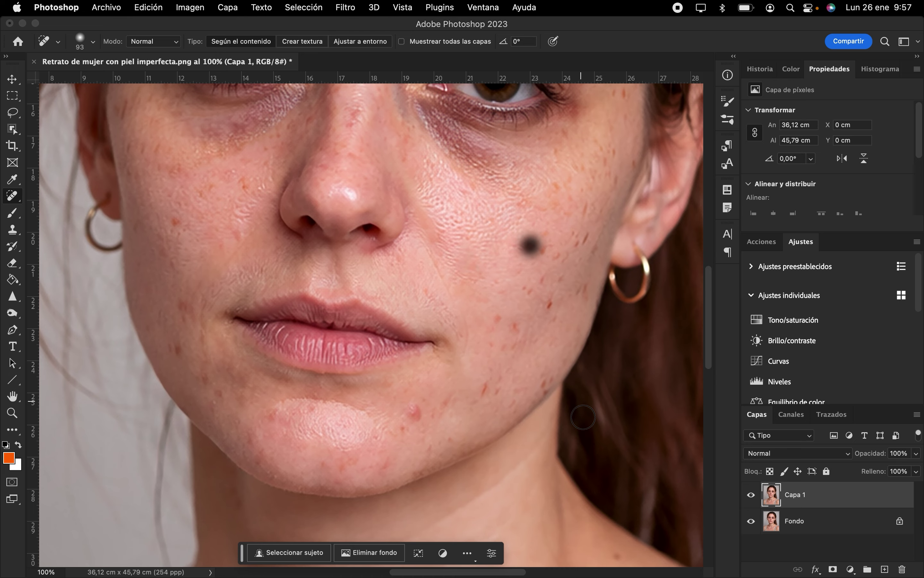
{"action": "left_click_drag", "start_coordinate": [440, 194], "coordinate": [489, 253]}
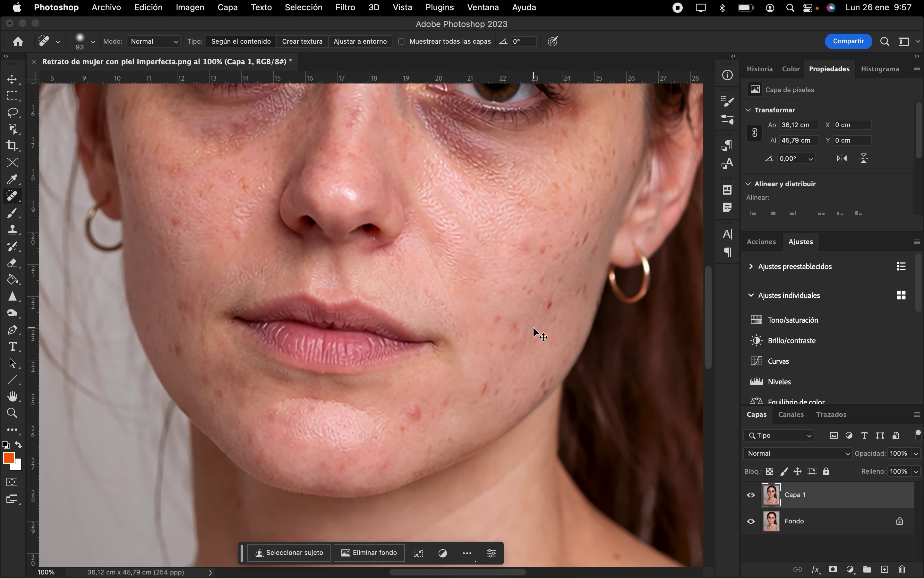
- Undo the spot healing strokes made on the cheek
{"action": "key", "text": "super+z"}
{"action": "key", "text": "super+z"}
{"action": "key", "text": "super+z"}
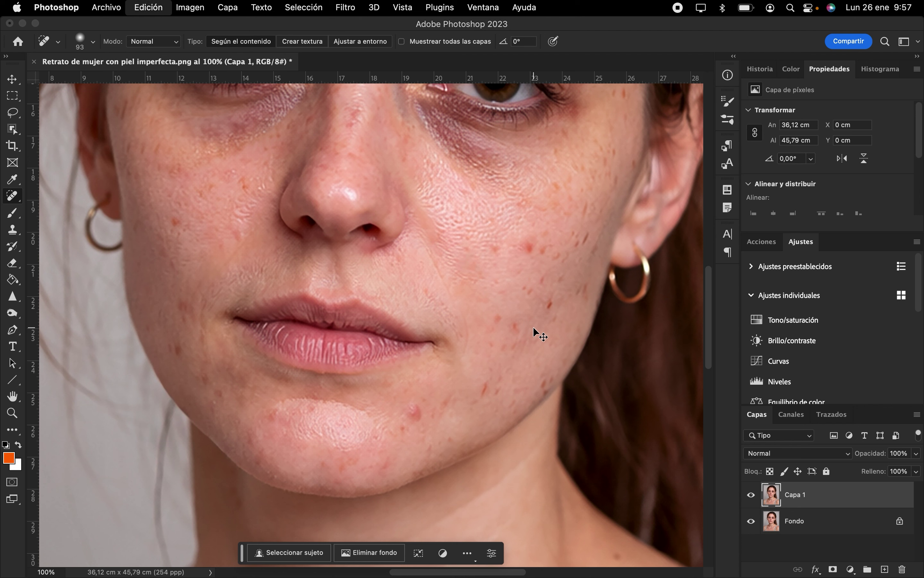
{"action": "key", "text": "super+z"}
{"action": "key", "text": "super+z"}
{"action": "key", "text": "super+z"}
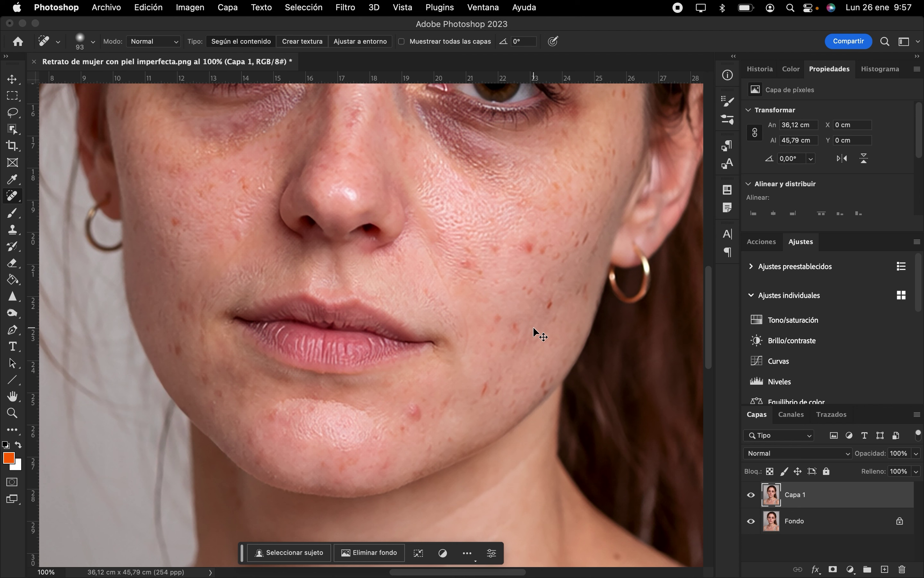
- Select the Patch tool and patch the clusters of red spots on the cheek with clean skin
{"action": "right_click", "coordinate": [10, 197]}
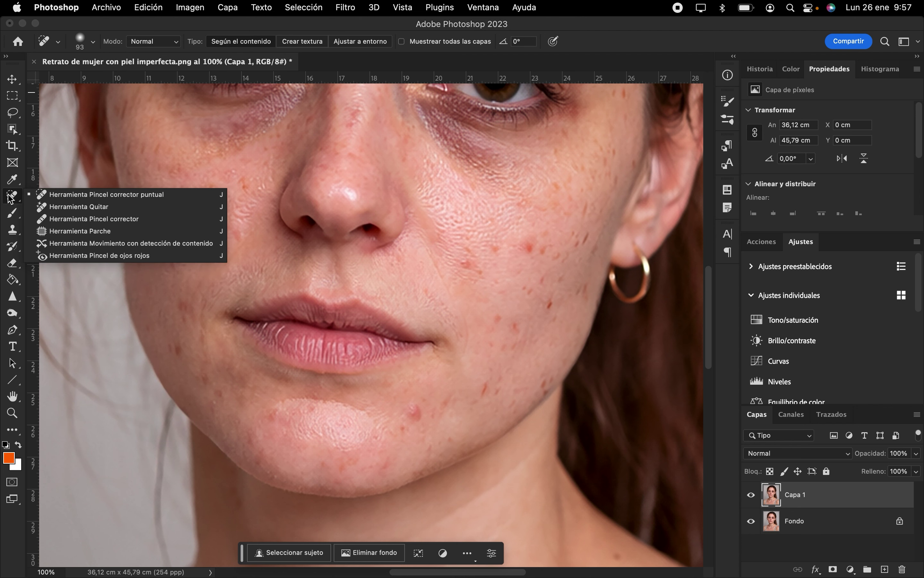
{"action": "left_click", "coordinate": [57, 229]}
{"action": "left_click_drag", "start_coordinate": [474, 245], "coordinate": [478, 247]}
{"action": "mouse_move", "coordinate": [471, 263]}
{"action": "left_mouse_down"}
{"action": "mouse_move", "coordinate": [473, 229]}
{"action": "mouse_move", "coordinate": [521, 260]}
{"action": "mouse_move", "coordinate": [524, 285]}
{"action": "left_mouse_up"}
{"action": "left_click_drag", "start_coordinate": [535, 297], "coordinate": [539, 298]}
{"action": "left_click_drag", "start_coordinate": [543, 304], "coordinate": [500, 307]}
{"action": "left_click_drag", "start_coordinate": [506, 322], "coordinate": [518, 297]}
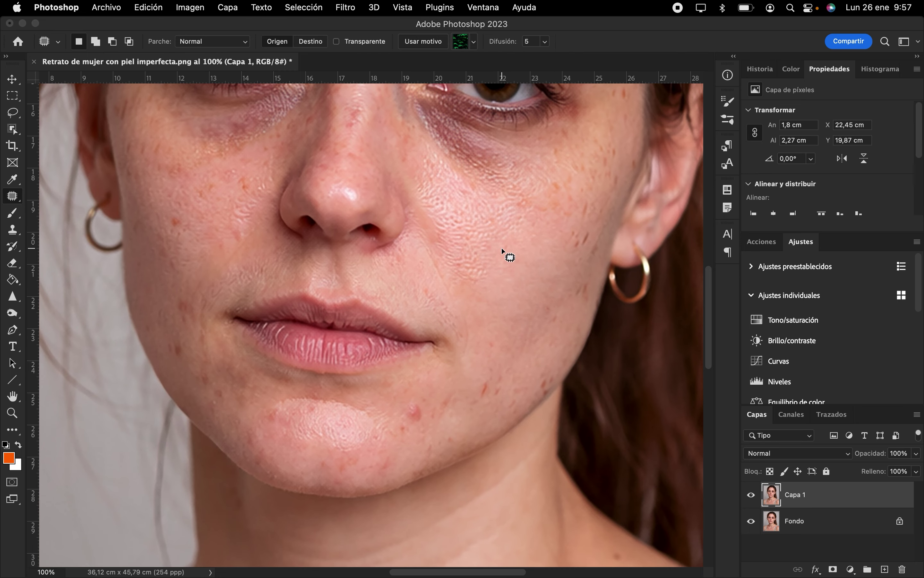
- Select the Clone Stamp tool and set its brush size to 141 px
{"action": "left_click", "coordinate": [15, 231]}
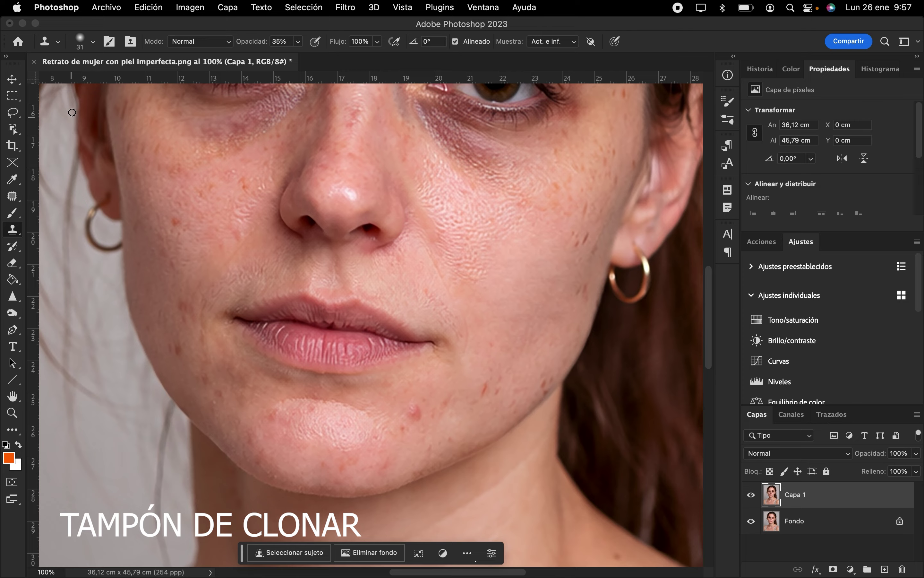
{"action": "left_click", "coordinate": [84, 50]}
{"action": "left_click_drag", "start_coordinate": [94, 78], "coordinate": [124, 82]}
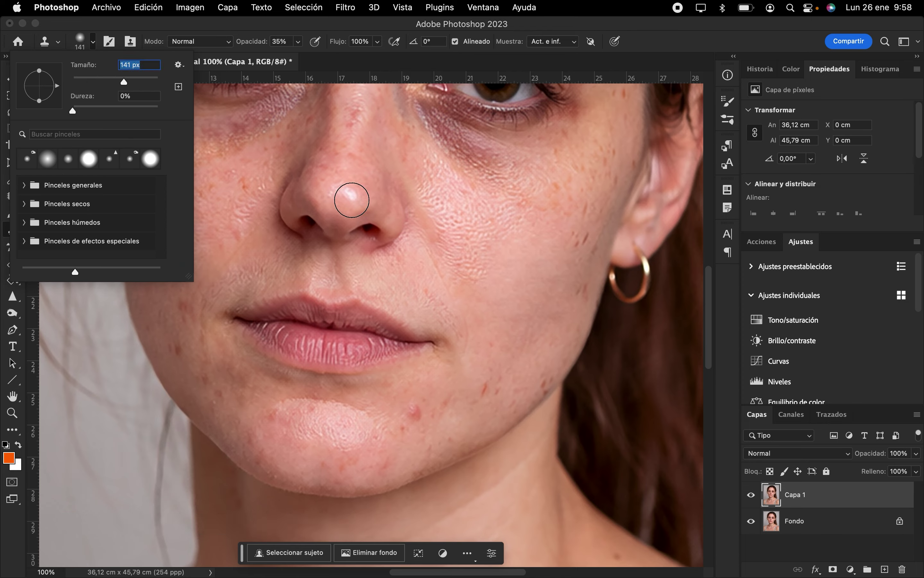
- Try to clone smooth skin over the rough cheek texture at 35% opacity, and undo the stroke
{"action": "left_click", "coordinate": [477, 213]}
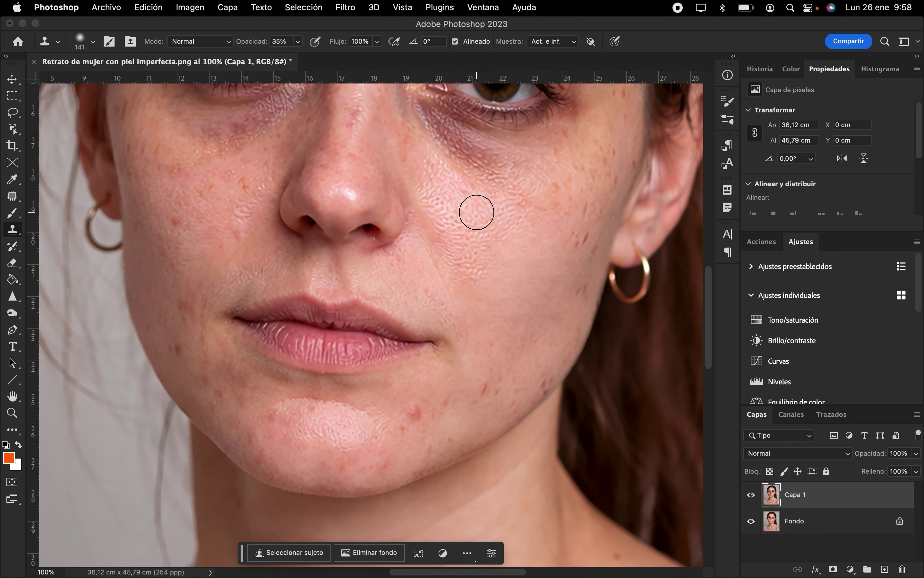
{"action": "mouse_move", "coordinate": [514, 263]}
{"action": "left_mouse_down"}
{"action": "mouse_move", "coordinate": [542, 264]}
{"action": "mouse_move", "coordinate": [523, 266]}
{"action": "mouse_move", "coordinate": [504, 253]}
{"action": "mouse_move", "coordinate": [514, 261]}
{"action": "mouse_move", "coordinate": [535, 238]}
{"action": "mouse_move", "coordinate": [497, 250]}
{"action": "left_mouse_up"}
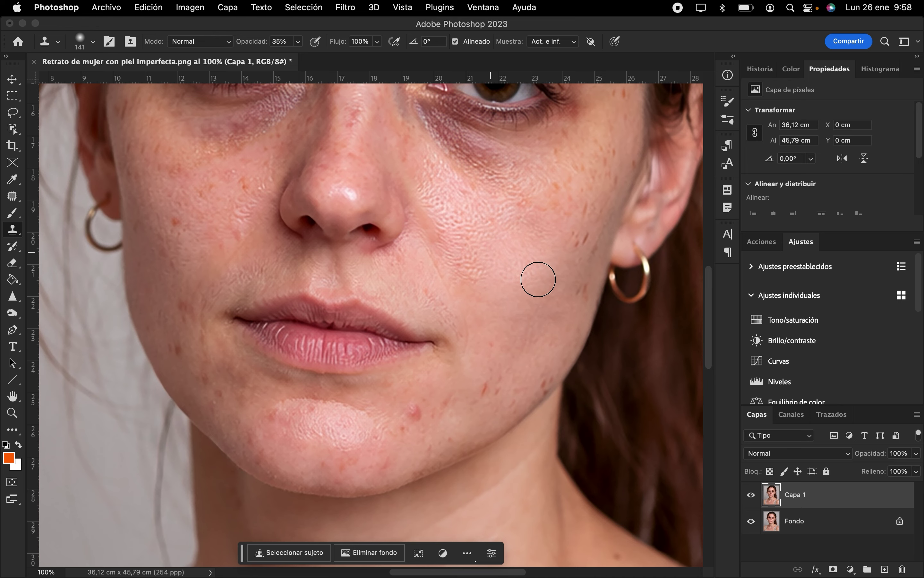
{"action": "key", "text": "super+z"}
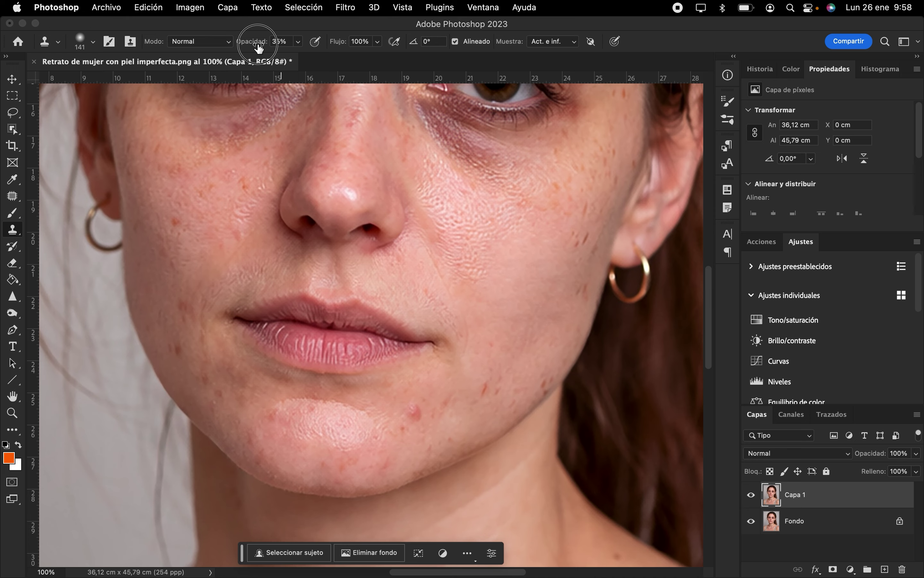
- Set the Clone Stamp opacity to 23% and clone smooth cheek skin over the rough texture beside the nose
{"action": "left_click_drag", "start_coordinate": [259, 45], "coordinate": [252, 41]}
{"action": "left_click", "coordinate": [472, 238]}
{"action": "left_click", "coordinate": [518, 267], "text": "alt"}
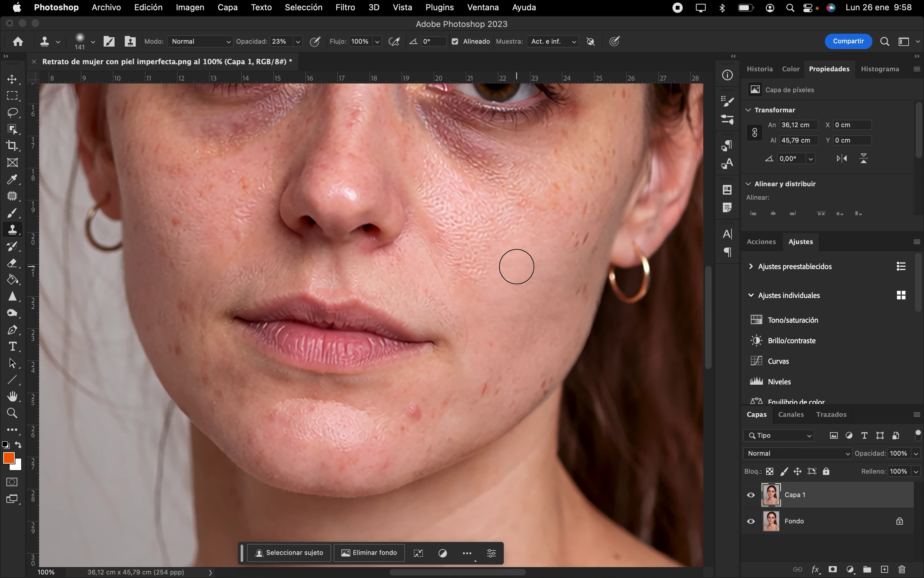
{"action": "left_click", "coordinate": [496, 289], "text": "alt"}
{"action": "left_click", "coordinate": [489, 279]}
{"action": "mouse_move", "coordinate": [488, 280]}
{"action": "left_mouse_down"}
{"action": "mouse_move", "coordinate": [460, 244]}
{"action": "mouse_move", "coordinate": [472, 262]}
{"action": "left_mouse_up"}
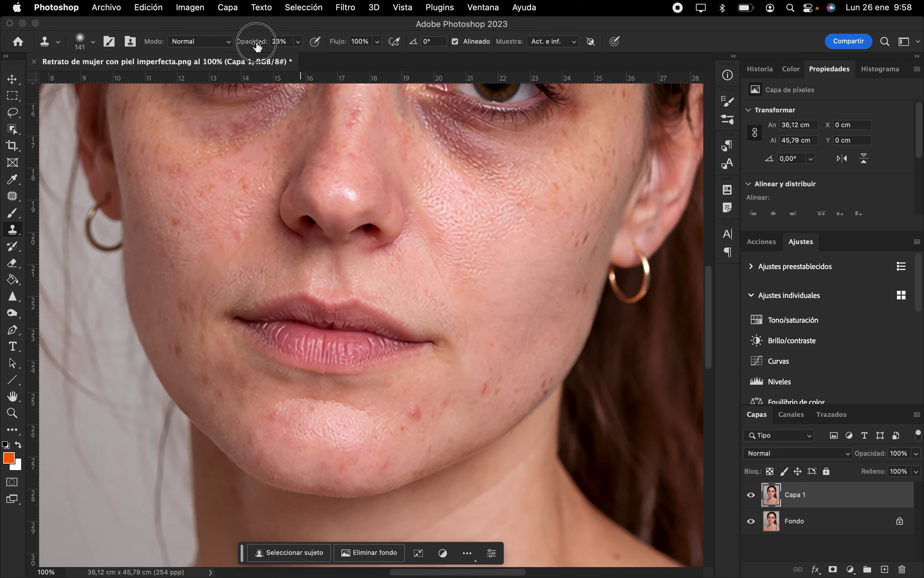
- Set the Clone Stamp opacity to 52% and clone smooth skin over the remaining rough texture on the cheek
{"action": "left_click_drag", "start_coordinate": [255, 42], "coordinate": [278, 41]}
{"action": "left_click", "coordinate": [508, 282], "text": "alt"}
{"action": "mouse_move", "coordinate": [470, 239]}
{"action": "left_mouse_down"}
{"action": "mouse_move", "coordinate": [497, 248]}
{"action": "mouse_move", "coordinate": [511, 284]}
{"action": "mouse_move", "coordinate": [525, 225]}
{"action": "mouse_move", "coordinate": [554, 218]}
{"action": "mouse_move", "coordinate": [513, 212]}
{"action": "mouse_move", "coordinate": [510, 239]}
{"action": "mouse_move", "coordinate": [453, 209]}
{"action": "mouse_move", "coordinate": [449, 218]}
{"action": "mouse_move", "coordinate": [429, 173]}
{"action": "mouse_move", "coordinate": [485, 218]}
{"action": "mouse_move", "coordinate": [440, 200]}
{"action": "left_mouse_up"}
{"action": "left_click", "coordinate": [520, 246], "text": "alt"}
{"action": "left_click", "coordinate": [501, 252], "text": "alt"}
{"action": "left_click", "coordinate": [468, 211], "text": "alt"}
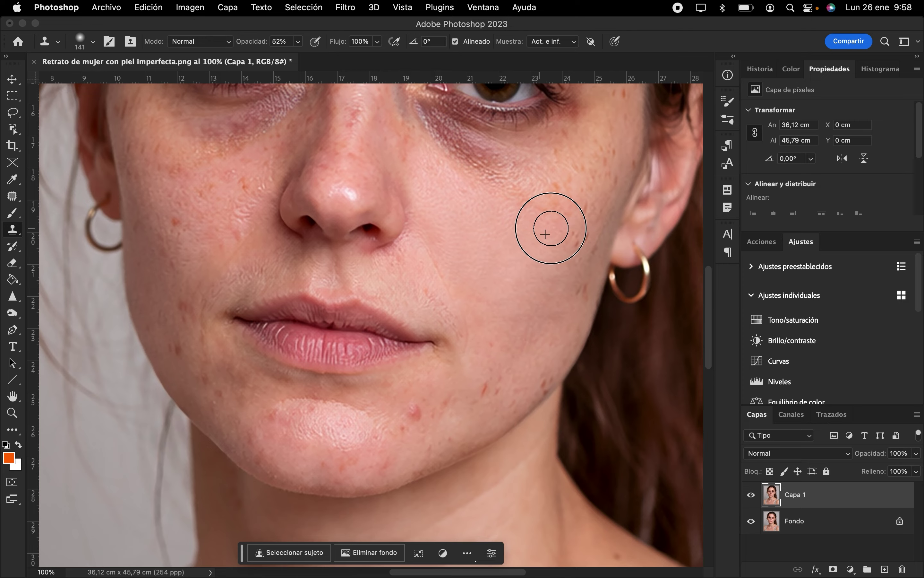
- Clone smooth skin over the dark circle beneath the eye on the retouched side and over the shine and red marks on the nose
{"action": "scroll", "coordinate": [491, 248], "scroll_direction": "up", "scroll_amount": 3}
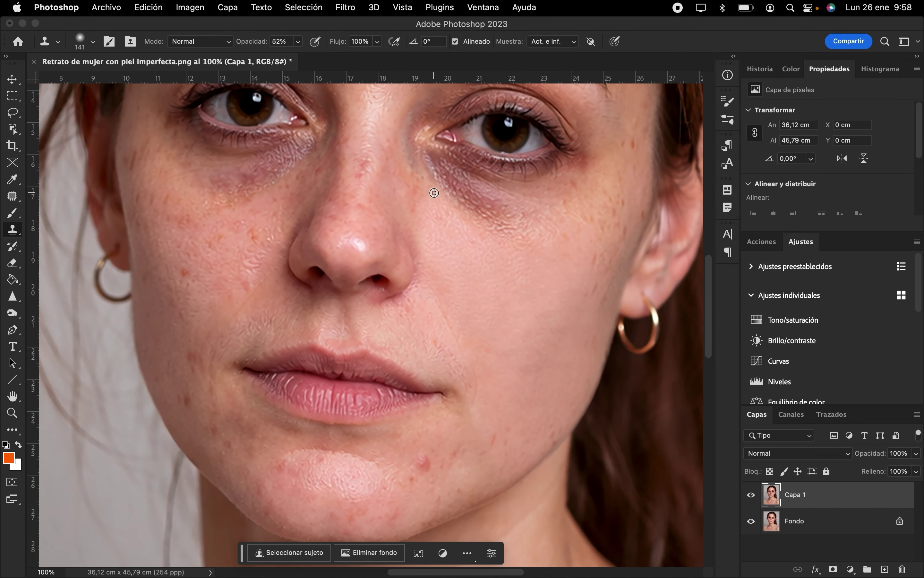
{"action": "left_click_drag", "start_coordinate": [434, 192], "coordinate": [569, 183]}
{"action": "scroll", "coordinate": [435, 405], "scroll_direction": "up", "scroll_amount": 2}
{"action": "left_click_drag", "start_coordinate": [436, 405], "coordinate": [446, 413]}
{"action": "left_click", "coordinate": [344, 281]}
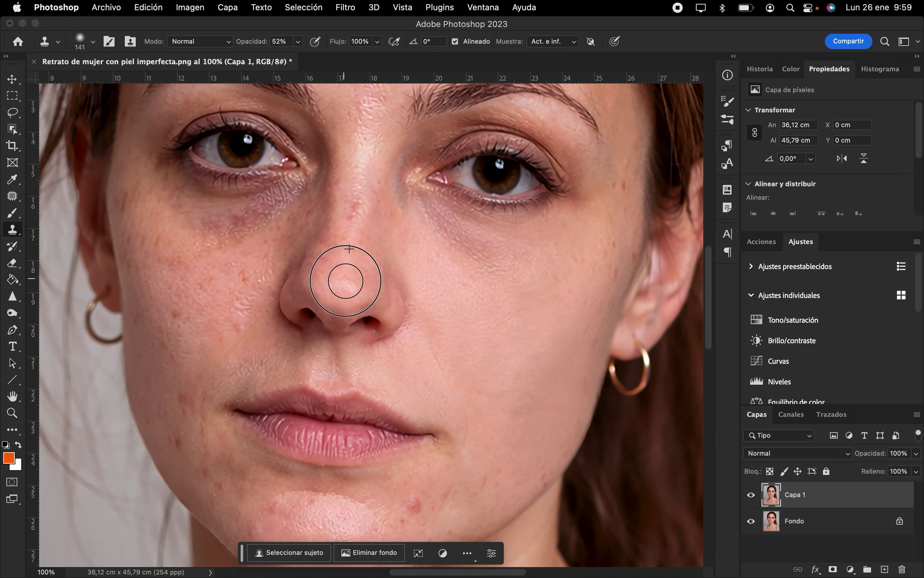
{"action": "mouse_move", "coordinate": [353, 214]}
{"action": "left_mouse_down"}
{"action": "mouse_move", "coordinate": [351, 239]}
{"action": "mouse_move", "coordinate": [359, 206]}
{"action": "left_mouse_up"}
- Patch the red blemishes on the chin below the mouth corner with clean skin using the Patch tool
{"action": "key", "text": "j"}
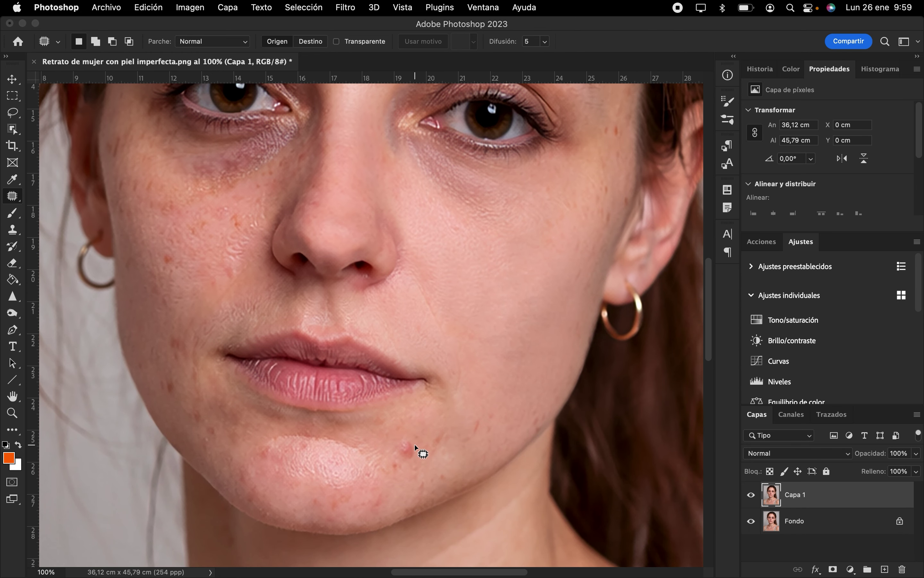
{"action": "mouse_move", "coordinate": [425, 435]}
{"action": "left_mouse_down"}
{"action": "mouse_move", "coordinate": [383, 515]}
{"action": "mouse_move", "coordinate": [409, 493]}
{"action": "left_mouse_up"}
{"action": "left_click", "coordinate": [460, 445]}
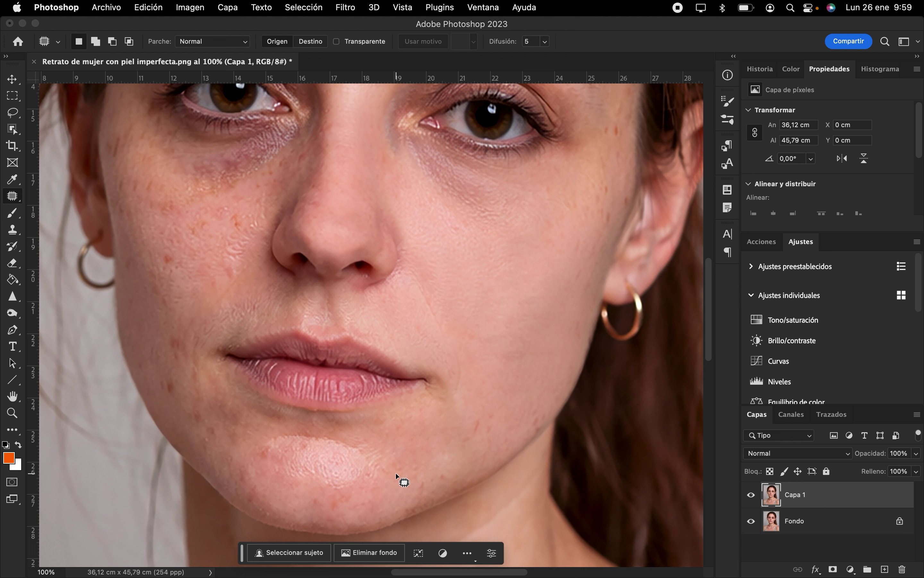
{"action": "left_click", "coordinate": [407, 481]}
{"action": "mouse_move", "coordinate": [391, 479]}
{"action": "left_mouse_down"}
{"action": "mouse_move", "coordinate": [400, 481]}
{"action": "mouse_move", "coordinate": [428, 437]}
{"action": "mouse_move", "coordinate": [406, 481]}
{"action": "mouse_move", "coordinate": [420, 477]}
{"action": "mouse_move", "coordinate": [429, 455]}
{"action": "mouse_move", "coordinate": [446, 472]}
{"action": "mouse_move", "coordinate": [407, 496]}
{"action": "mouse_move", "coordinate": [413, 512]}
{"action": "mouse_move", "coordinate": [451, 495]}
{"action": "mouse_move", "coordinate": [447, 464]}
{"action": "mouse_move", "coordinate": [417, 499]}
{"action": "mouse_move", "coordinate": [412, 469]}
{"action": "mouse_move", "coordinate": [423, 458]}
{"action": "left_mouse_up"}
- Patch the small red marks along the jawline with clean cheek skin and clear the selection
{"action": "left_click", "coordinate": [420, 464]}
{"action": "left_click", "coordinate": [445, 422]}
{"action": "key", "text": "super+z"}
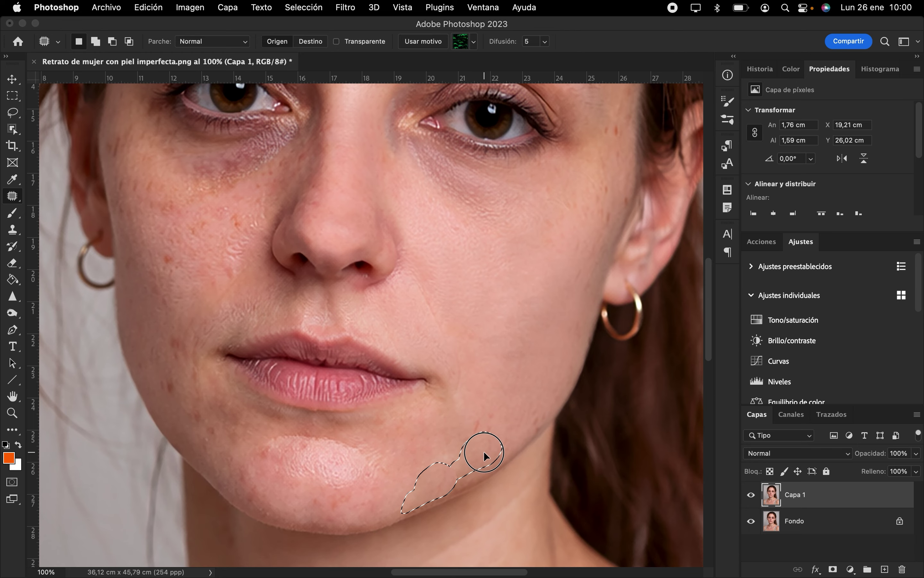
{"action": "left_click", "coordinate": [491, 416]}
{"action": "mouse_move", "coordinate": [491, 416]}
{"action": "left_mouse_down"}
{"action": "mouse_move", "coordinate": [473, 404]}
{"action": "mouse_move", "coordinate": [459, 436]}
{"action": "mouse_move", "coordinate": [470, 447]}
{"action": "mouse_move", "coordinate": [492, 439]}
{"action": "mouse_move", "coordinate": [502, 416]}
{"action": "mouse_move", "coordinate": [493, 407]}
{"action": "mouse_move", "coordinate": [480, 421]}
{"action": "mouse_move", "coordinate": [483, 388]}
{"action": "left_mouse_up"}
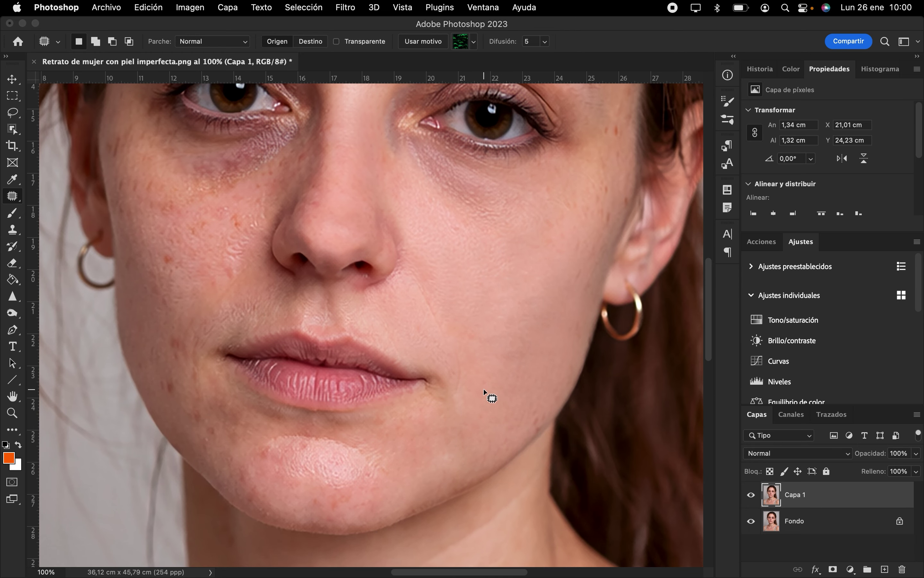
{"action": "left_click", "coordinate": [332, 497]}
- Compare the whole portrait before and after retouching by hiding and showing Capa 1
{"action": "key", "text": "super+minus"}
{"action": "key", "text": "super+minus"}
{"action": "key", "text": "super+minus"}
{"action": "left_click", "coordinate": [751, 496]}
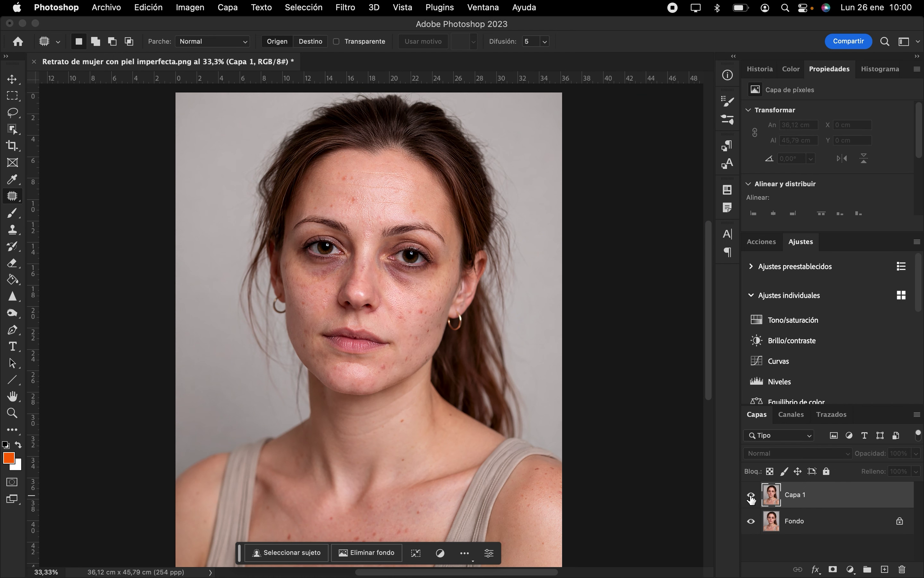
{"action": "left_click", "coordinate": [751, 496]}
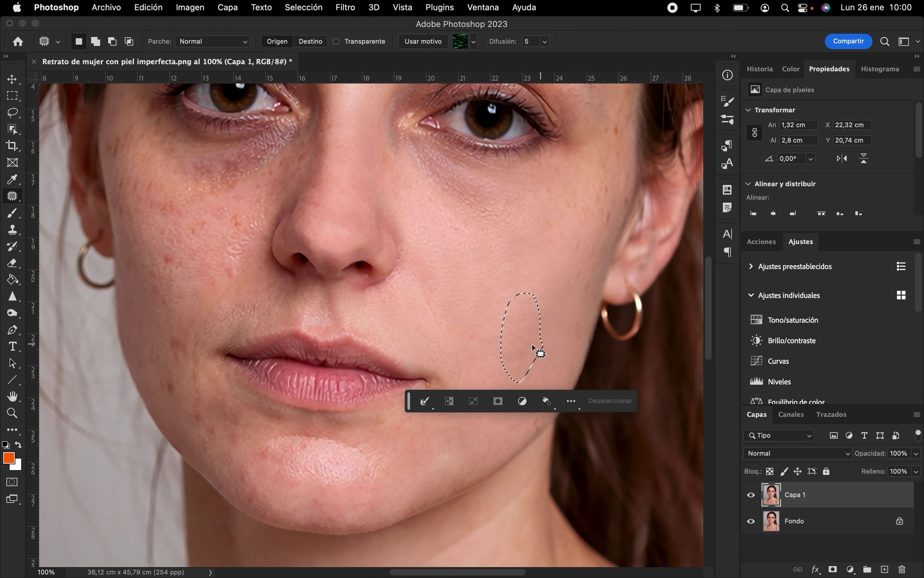
- Patch the uneven area on the lower cheek with neighbouring skin and clear the selection
{"action": "left_click_drag", "start_coordinate": [536, 355], "coordinate": [480, 392]}
{"action": "left_click_drag", "start_coordinate": [454, 321], "coordinate": [454, 324]}
{"action": "left_click", "coordinate": [429, 263]}
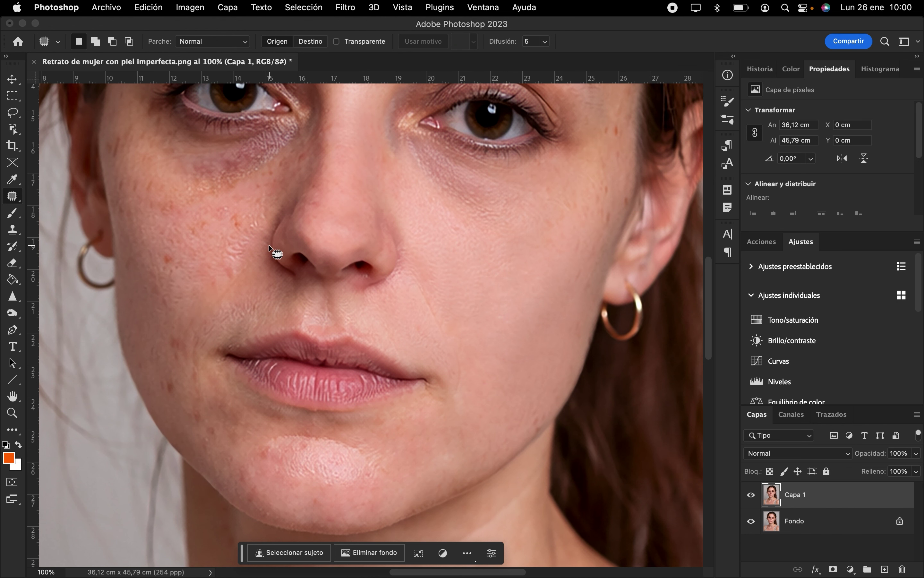
- Select the Healing Brush for the forehead and set its brush size to 69 px
{"action": "left_click_drag", "start_coordinate": [276, 253], "coordinate": [287, 522]}
{"action": "left_click_drag", "start_coordinate": [514, 249], "coordinate": [516, 246]}
{"action": "left_click_drag", "start_coordinate": [502, 250], "coordinate": [536, 250]}
{"action": "right_click", "coordinate": [14, 229]}
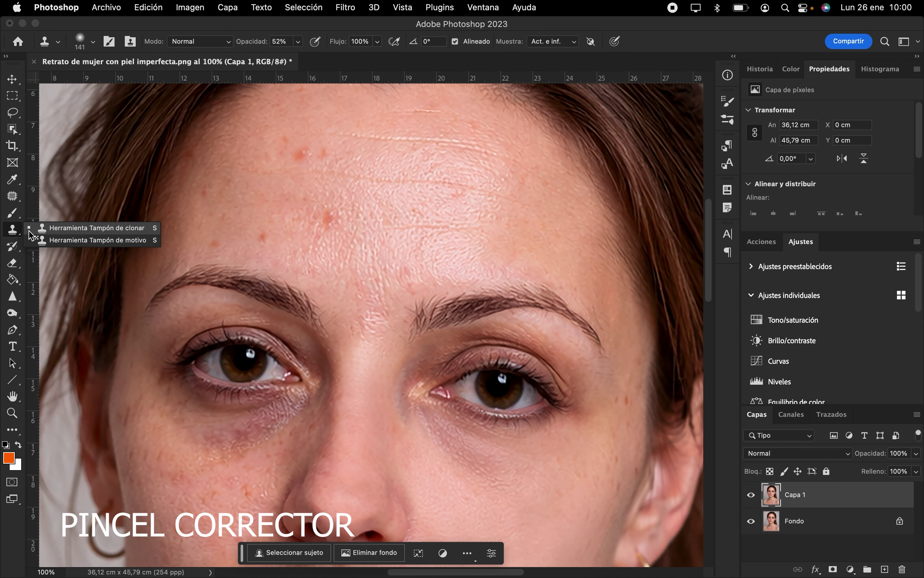
{"action": "left_click", "coordinate": [12, 202]}
{"action": "right_click", "coordinate": [12, 202]}
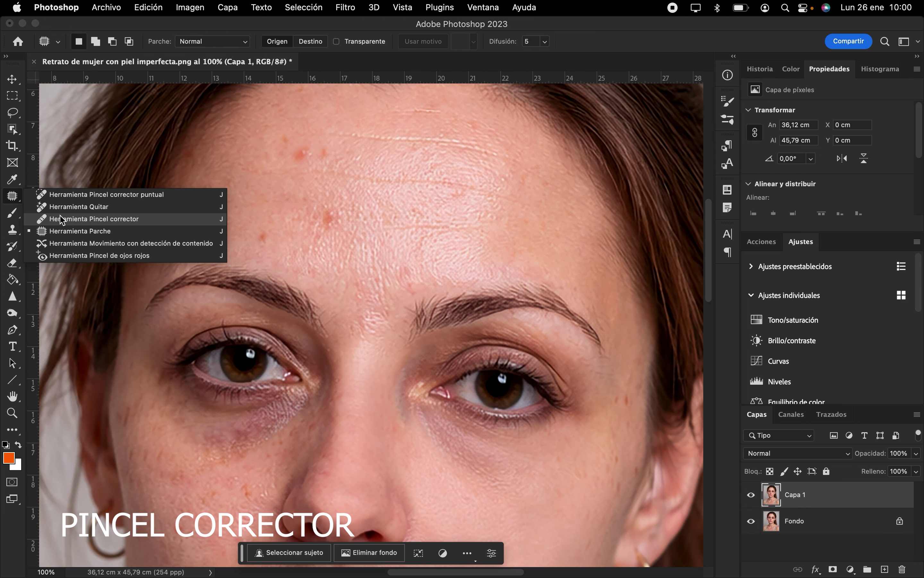
{"action": "left_click", "coordinate": [94, 218]}
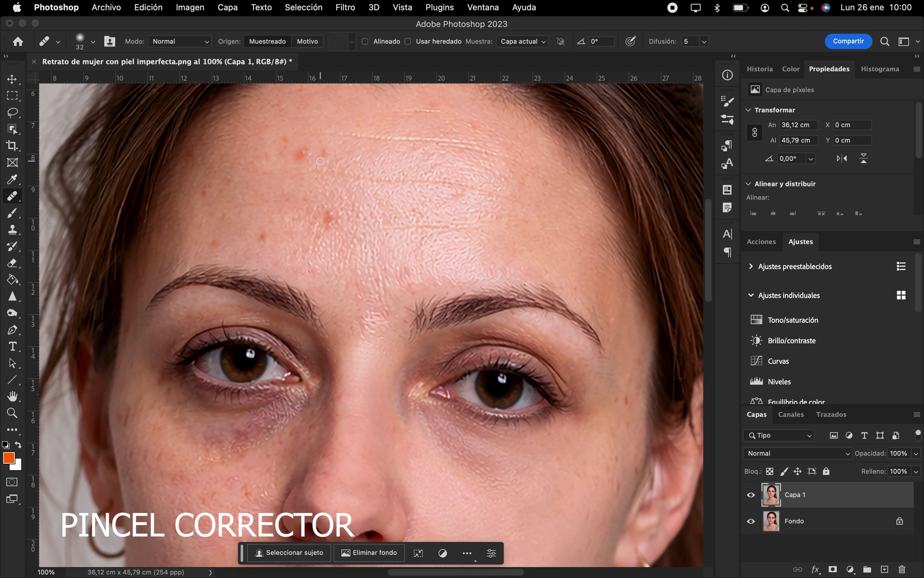
{"action": "left_click", "coordinate": [78, 40]}
{"action": "left_click", "coordinate": [62, 76]}
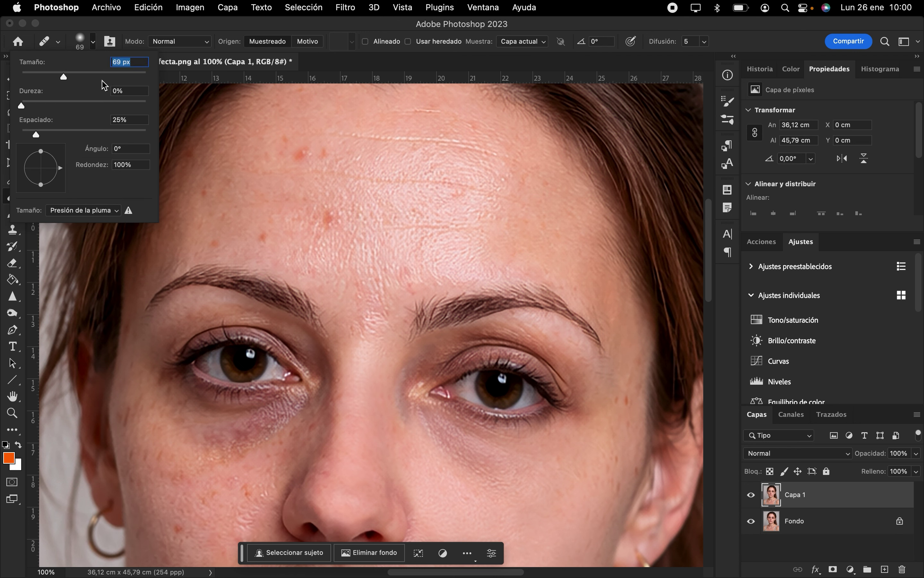
- Heal the red blemishes on the forehead and the reddish marks between the eyebrows with sampled skin
{"action": "left_click", "coordinate": [301, 154]}
{"action": "left_click", "coordinate": [300, 155]}
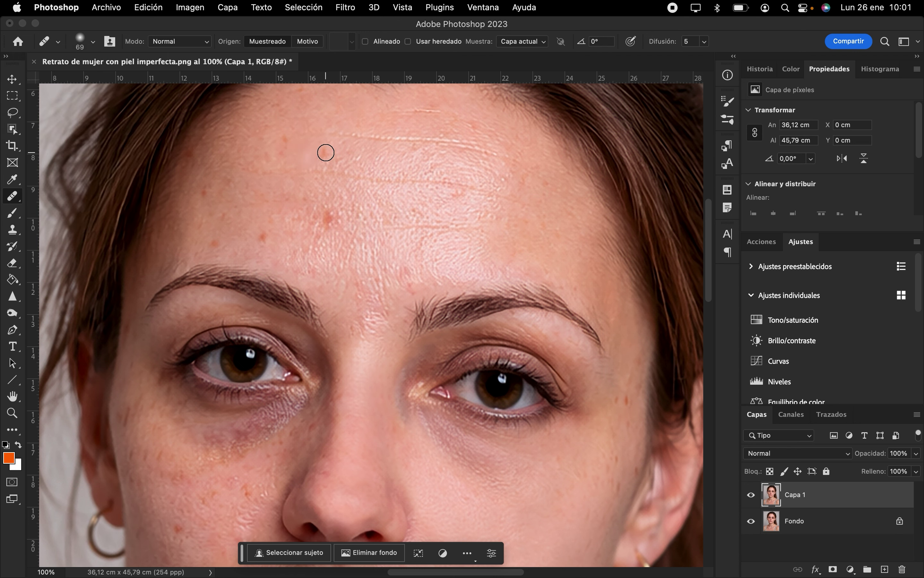
{"action": "left_click", "coordinate": [326, 152]}
{"action": "mouse_move", "coordinate": [333, 218]}
{"action": "left_mouse_down"}
{"action": "mouse_move", "coordinate": [325, 217]}
{"action": "mouse_move", "coordinate": [329, 226]}
{"action": "left_mouse_up"}
{"action": "key", "text": "super+z"}
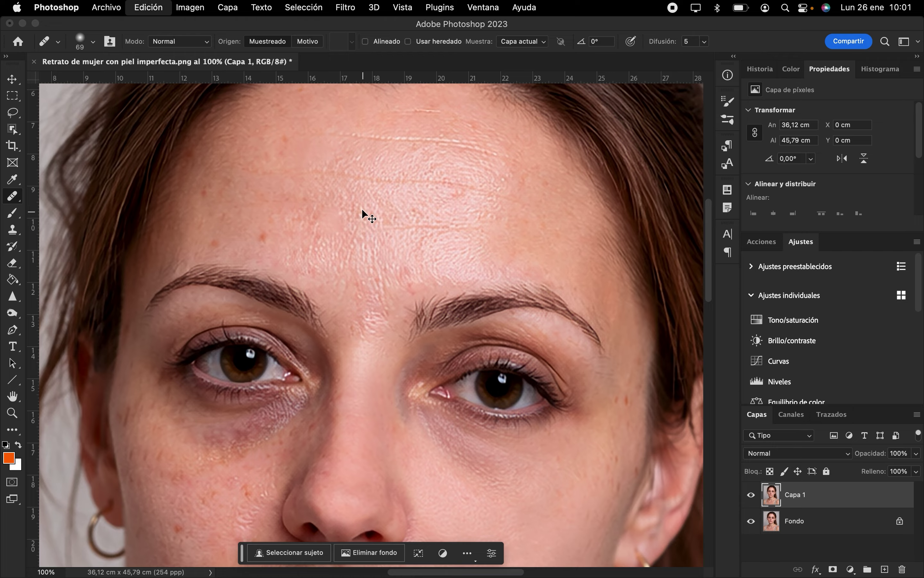
{"action": "mouse_move", "coordinate": [332, 214]}
{"action": "left_mouse_down"}
{"action": "mouse_move", "coordinate": [319, 229]}
{"action": "mouse_move", "coordinate": [337, 225]}
{"action": "mouse_move", "coordinate": [343, 204]}
{"action": "mouse_move", "coordinate": [343, 230]}
{"action": "mouse_move", "coordinate": [314, 231]}
{"action": "left_mouse_up"}
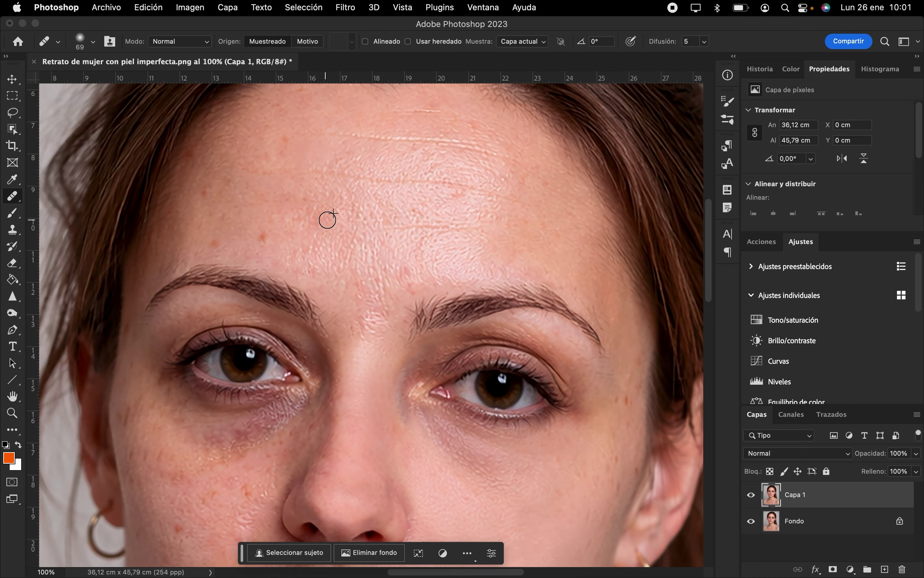
{"action": "mouse_move", "coordinate": [412, 271]}
{"action": "left_mouse_down"}
{"action": "mouse_move", "coordinate": [396, 268]}
{"action": "mouse_move", "coordinate": [412, 283]}
{"action": "mouse_move", "coordinate": [384, 274]}
{"action": "mouse_move", "coordinate": [367, 289]}
{"action": "mouse_move", "coordinate": [356, 279]}
{"action": "left_mouse_up"}
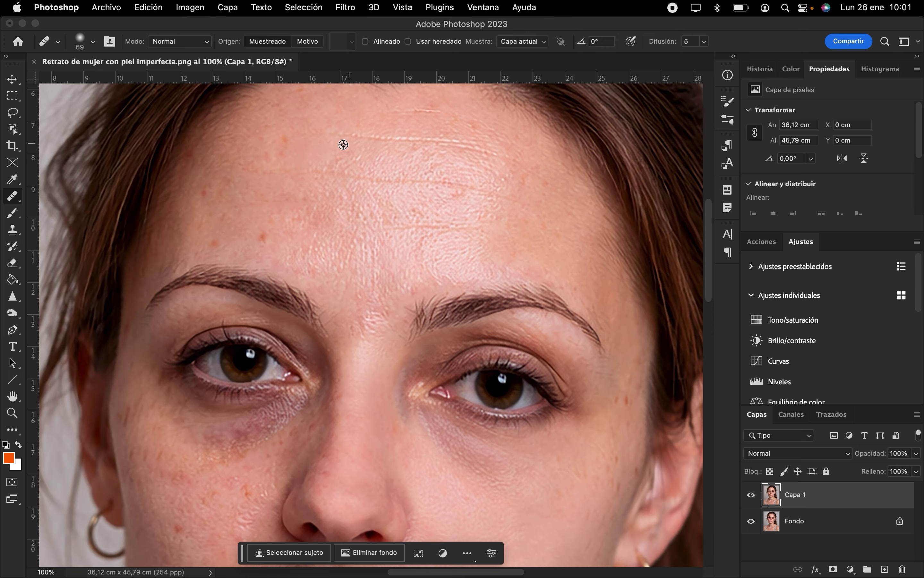
- Heal the long horizontal wrinkles across the middle of the forehead with skin sampled nearby
{"action": "mouse_move", "coordinate": [315, 137]}
{"action": "left_mouse_down"}
{"action": "mouse_move", "coordinate": [465, 141]}
{"action": "mouse_move", "coordinate": [495, 152]}
{"action": "left_mouse_up"}
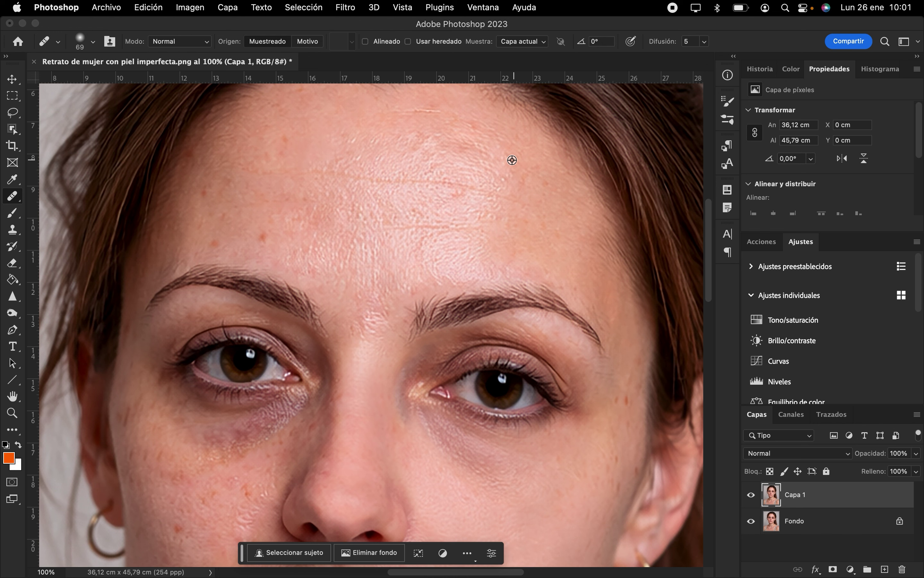
{"action": "mouse_move", "coordinate": [297, 176]}
{"action": "left_mouse_down"}
{"action": "mouse_move", "coordinate": [462, 184]}
{"action": "mouse_move", "coordinate": [454, 190]}
{"action": "mouse_move", "coordinate": [513, 201]}
{"action": "left_mouse_up"}
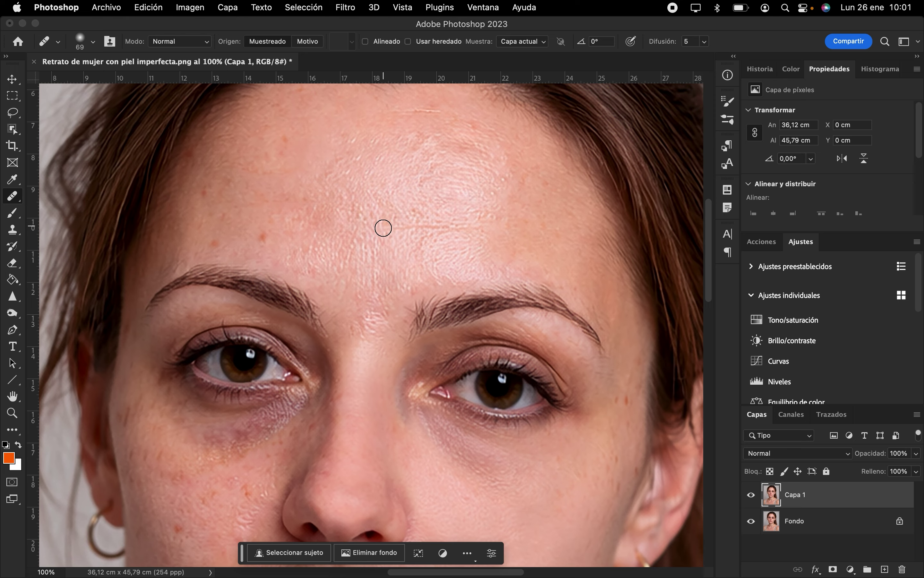
{"action": "left_click_drag", "start_coordinate": [385, 228], "coordinate": [449, 227]}
{"action": "key", "text": "super+z"}
{"action": "left_click", "coordinate": [389, 195], "text": "alt"}
{"action": "mouse_move", "coordinate": [390, 216]}
{"action": "left_mouse_down"}
{"action": "mouse_move", "coordinate": [447, 222]}
{"action": "mouse_move", "coordinate": [409, 206]}
{"action": "mouse_move", "coordinate": [419, 205]}
{"action": "left_mouse_up"}
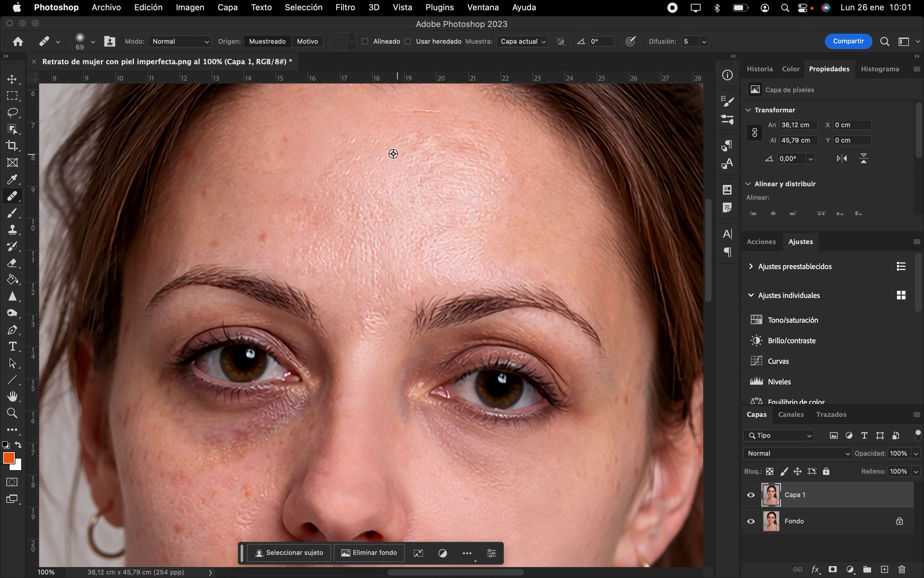
- Heal the short wrinkle near the hairline and even out the skin texture of the upper forehead
{"action": "mouse_move", "coordinate": [417, 135]}
{"action": "left_mouse_down"}
{"action": "mouse_move", "coordinate": [419, 184]}
{"action": "mouse_move", "coordinate": [430, 182]}
{"action": "mouse_move", "coordinate": [430, 170]}
{"action": "mouse_move", "coordinate": [417, 153]}
{"action": "left_mouse_up"}
{"action": "mouse_move", "coordinate": [398, 109]}
{"action": "left_mouse_down"}
{"action": "mouse_move", "coordinate": [480, 127]}
{"action": "mouse_move", "coordinate": [468, 143]}
{"action": "mouse_move", "coordinate": [439, 138]}
{"action": "left_mouse_up"}
{"action": "left_click", "coordinate": [458, 142], "text": "alt"}
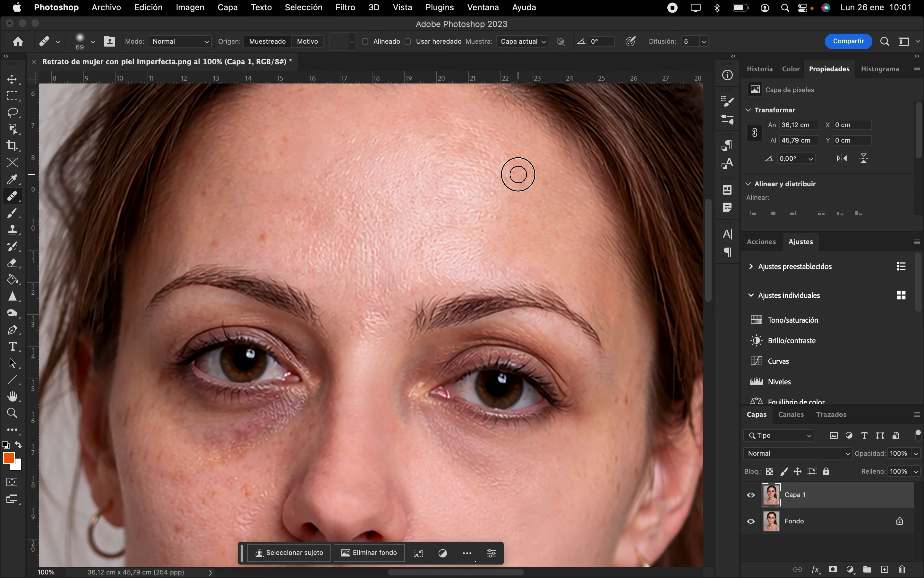
- Heal the uneven skin on the forehead beside the hairline and the spots around the subject's left temple
{"action": "mouse_move", "coordinate": [519, 174]}
{"action": "left_mouse_down"}
{"action": "mouse_move", "coordinate": [499, 183]}
{"action": "mouse_move", "coordinate": [490, 219]}
{"action": "mouse_move", "coordinate": [491, 189]}
{"action": "left_mouse_up"}
{"action": "mouse_move", "coordinate": [509, 153]}
{"action": "left_mouse_down"}
{"action": "mouse_move", "coordinate": [503, 161]}
{"action": "mouse_move", "coordinate": [543, 185]}
{"action": "left_mouse_up"}
{"action": "left_click", "coordinate": [616, 401]}
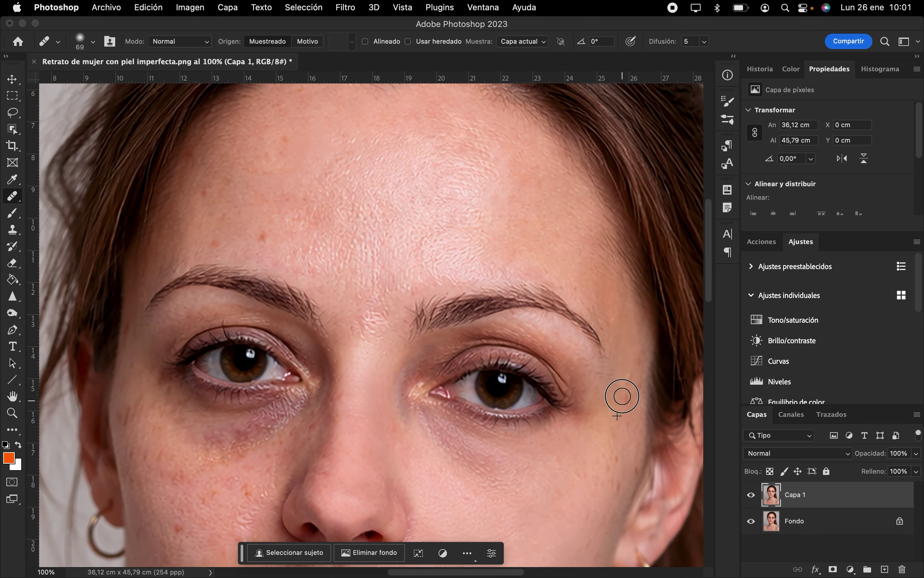
{"action": "left_click_drag", "start_coordinate": [632, 376], "coordinate": [639, 350]}
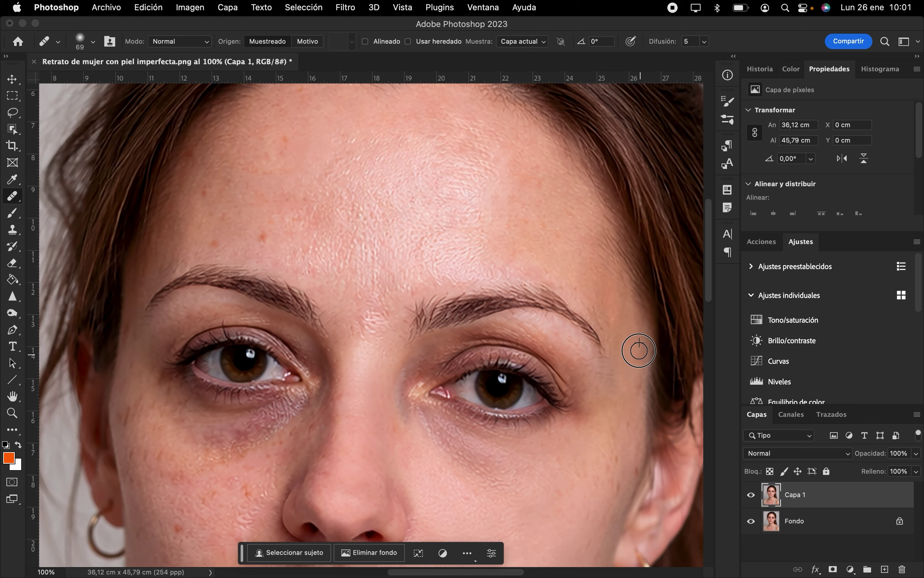
- Heal the small marks along the outer edge of the subject's left cheek, near the ear, with sampled skin
{"action": "scroll", "coordinate": [621, 429], "scroll_direction": "down", "scroll_amount": 3}
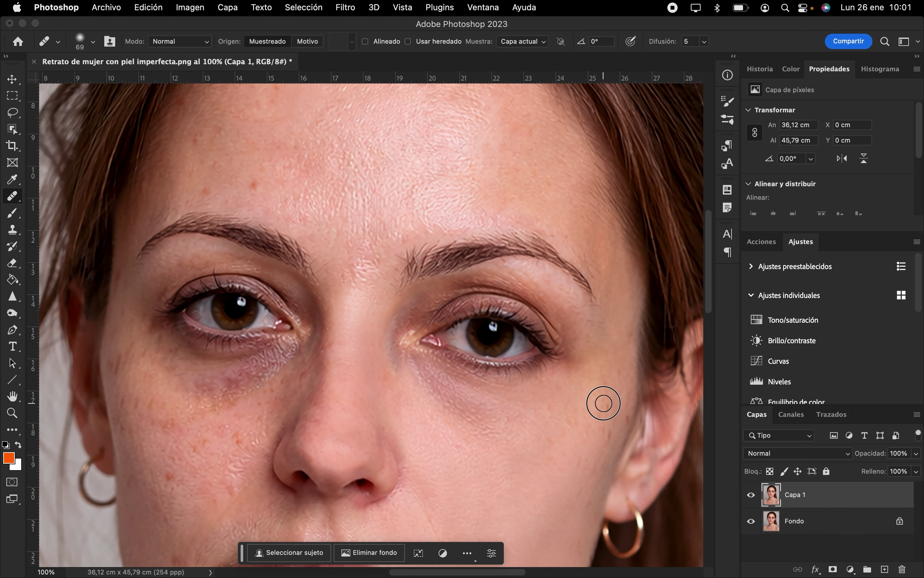
{"action": "mouse_move", "coordinate": [602, 402]}
{"action": "left_mouse_down"}
{"action": "mouse_move", "coordinate": [595, 440]}
{"action": "mouse_move", "coordinate": [608, 432]}
{"action": "mouse_move", "coordinate": [576, 500]}
{"action": "left_mouse_up"}
{"action": "left_click", "coordinate": [592, 438], "text": "alt"}
{"action": "left_click", "coordinate": [603, 445], "text": "alt"}
{"action": "left_click", "coordinate": [580, 498], "text": "alt"}
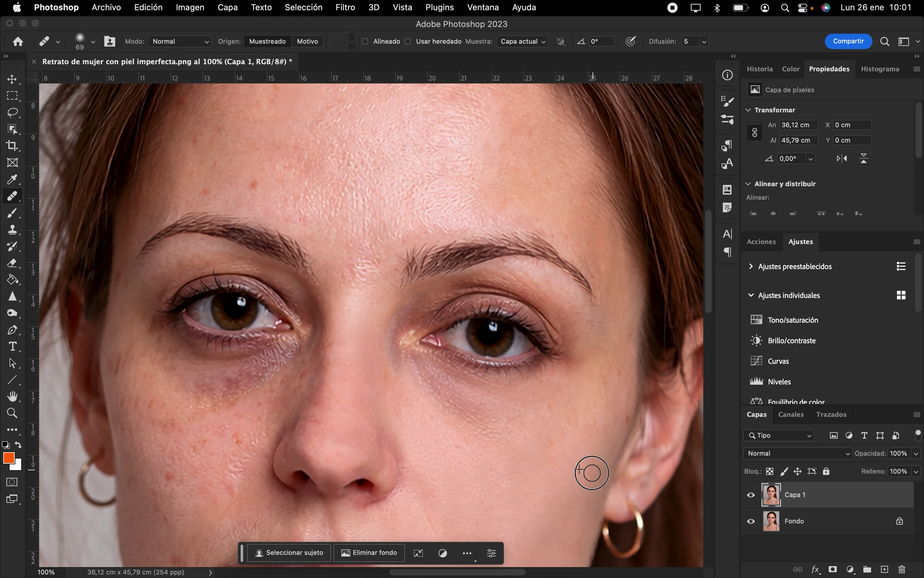
{"action": "left_click", "coordinate": [596, 444], "text": "alt"}
{"action": "mouse_move", "coordinate": [597, 432]}
{"action": "left_mouse_down"}
{"action": "mouse_move", "coordinate": [575, 422]}
{"action": "mouse_move", "coordinate": [548, 446]}
{"action": "left_mouse_up"}
- Heal the reddish spots on the subject's right cheek beside the nose with skin sampled nearby
{"action": "scroll", "coordinate": [592, 478], "scroll_direction": "down", "scroll_amount": 5}
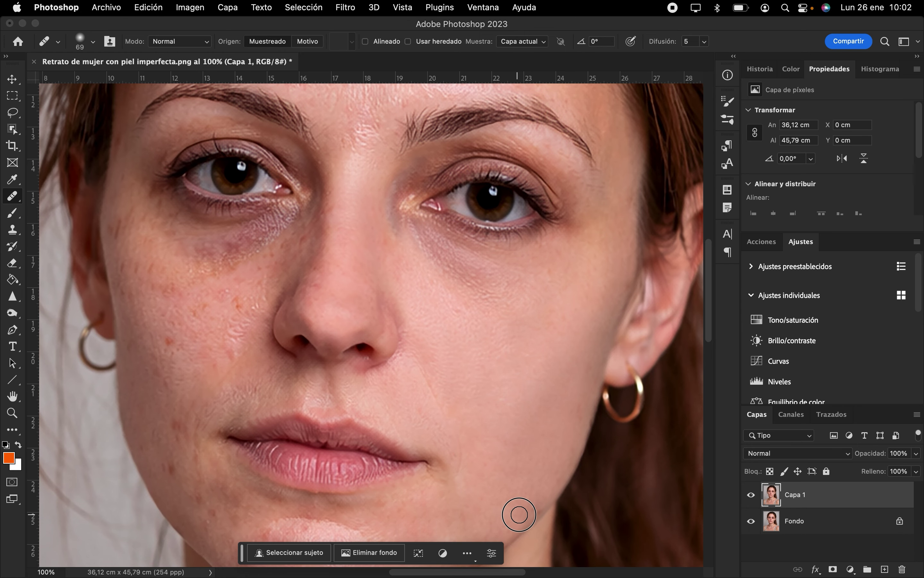
{"action": "scroll", "coordinate": [509, 411], "scroll_direction": "down", "scroll_amount": 5}
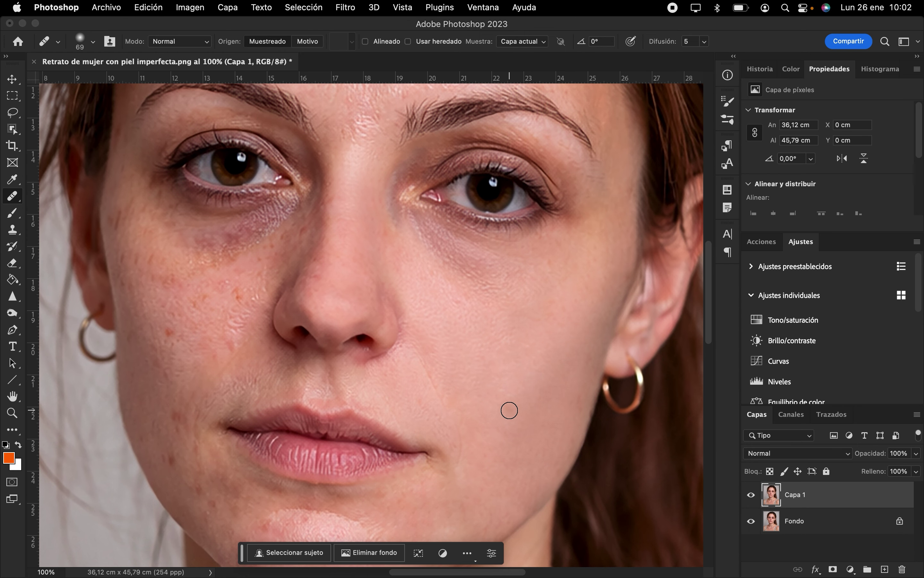
{"action": "scroll", "coordinate": [516, 397], "scroll_direction": "right", "scroll_amount": 2}
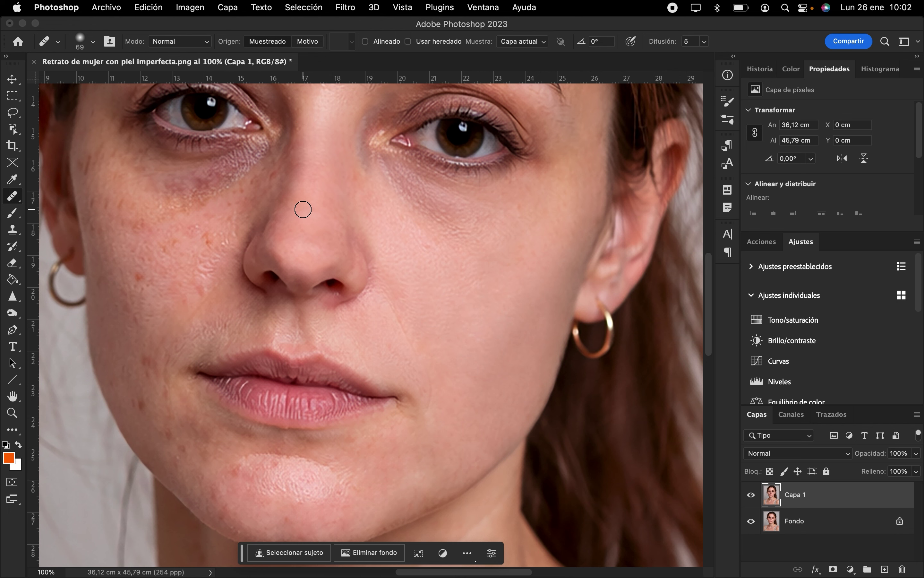
{"action": "scroll", "coordinate": [304, 208], "scroll_direction": "left", "scroll_amount": 5}
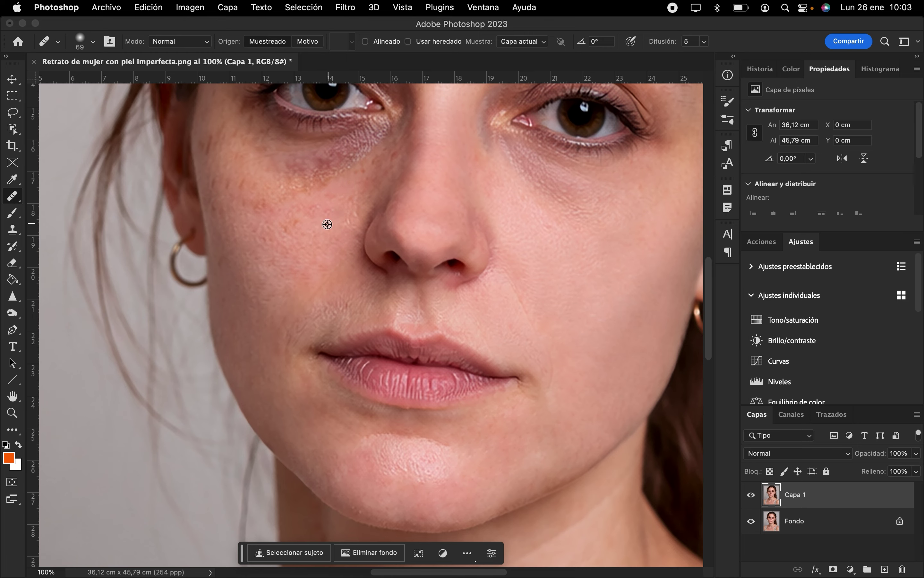
{"action": "left_click", "coordinate": [328, 224], "text": "alt"}
{"action": "left_click_drag", "start_coordinate": [293, 229], "coordinate": [273, 242]}
- Remove the remaining spots on the subject's right cheek and forehead with the Spot Healing Brush at 93 px
{"action": "key", "text": "super+minus"}
{"action": "key", "text": "super+minus"}
{"action": "left_click", "coordinate": [12, 196]}
{"action": "left_click", "coordinate": [65, 195]}
{"action": "key", "text": "super+plus"}
{"action": "key", "text": "super+plus"}
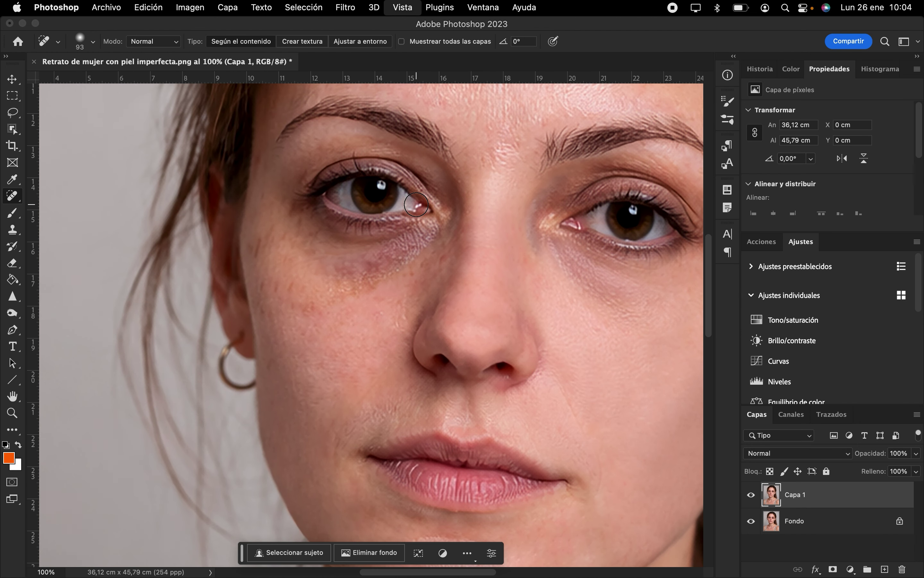
{"action": "scroll", "coordinate": [416, 204], "scroll_direction": "up", "scroll_amount": 5}
{"action": "left_click", "coordinate": [403, 193]}
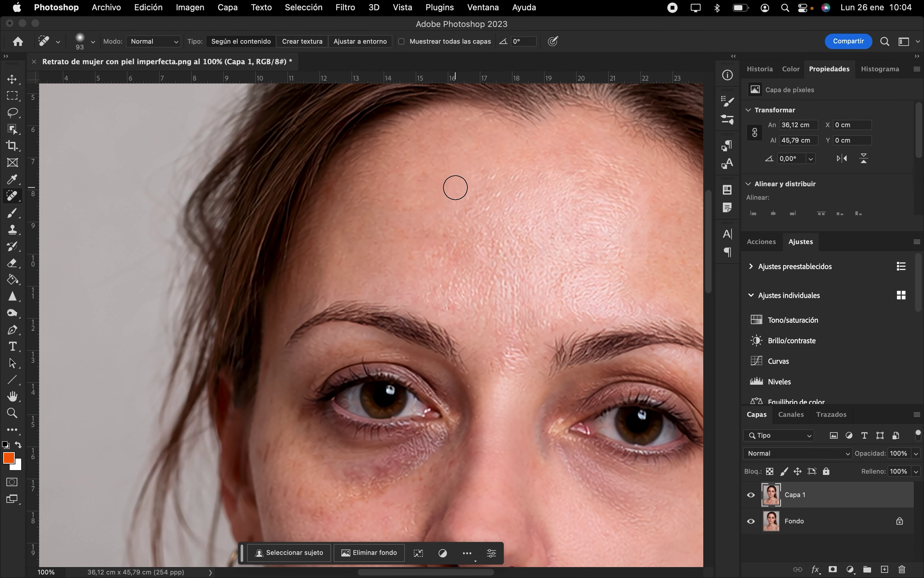
- Patch the blemished area on the subject's right cheek, below the outer eye corner, with the Patch tool
{"action": "left_click", "coordinate": [12, 196]}
{"action": "left_click", "coordinate": [96, 229]}
{"action": "scroll", "coordinate": [290, 382], "scroll_direction": "down", "scroll_amount": 3}
{"action": "mouse_move", "coordinate": [333, 420]}
{"action": "left_mouse_down"}
{"action": "mouse_move", "coordinate": [264, 412]}
{"action": "mouse_move", "coordinate": [335, 422]}
{"action": "left_mouse_up"}
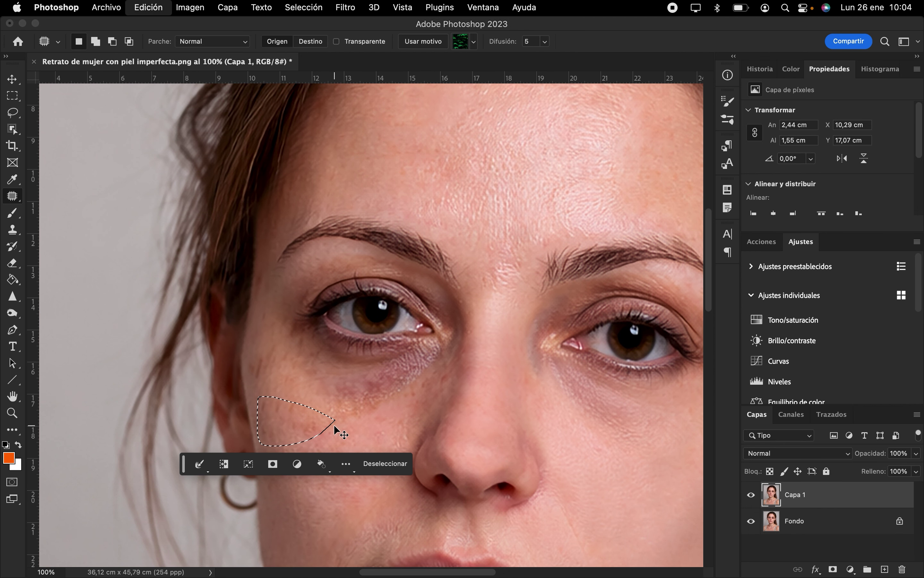
{"action": "scroll", "coordinate": [335, 426], "scroll_direction": "down", "scroll_amount": 4}
{"action": "key", "text": "super+d"}
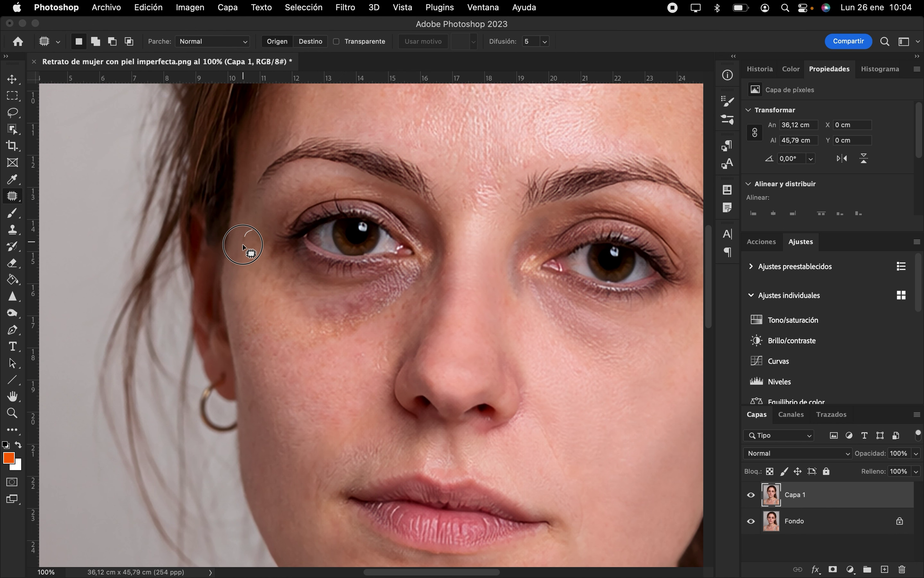
- Patch the small marks beside the outer corner of the subject's right eye and along the outer cheek
{"action": "mouse_move", "coordinate": [243, 247]}
{"action": "left_mouse_down"}
{"action": "mouse_move", "coordinate": [271, 424]}
{"action": "mouse_move", "coordinate": [295, 398]}
{"action": "left_mouse_up"}
{"action": "key", "text": "super+d"}
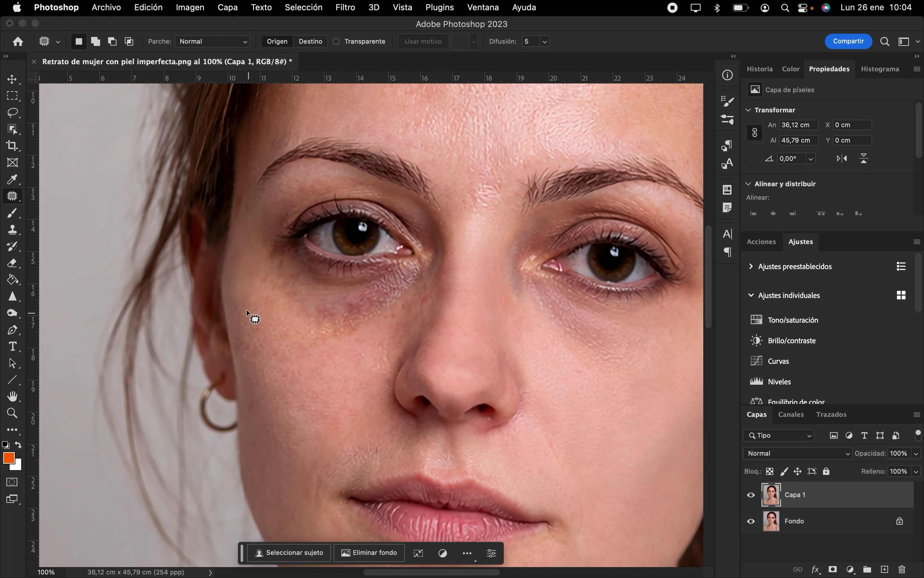
{"action": "mouse_move", "coordinate": [238, 299]}
{"action": "left_mouse_down"}
{"action": "mouse_move", "coordinate": [235, 344]}
{"action": "mouse_move", "coordinate": [247, 371]}
{"action": "mouse_move", "coordinate": [253, 313]}
{"action": "mouse_move", "coordinate": [243, 302]}
{"action": "left_mouse_up"}
{"action": "left_click_drag", "start_coordinate": [247, 325], "coordinate": [245, 295]}
{"action": "key", "text": "super+d"}
- Cover the dark circle under the subject's right eye with cheek skin using the Clone Stamp at 138 px and 52% opacity
{"action": "left_click", "coordinate": [16, 232]}
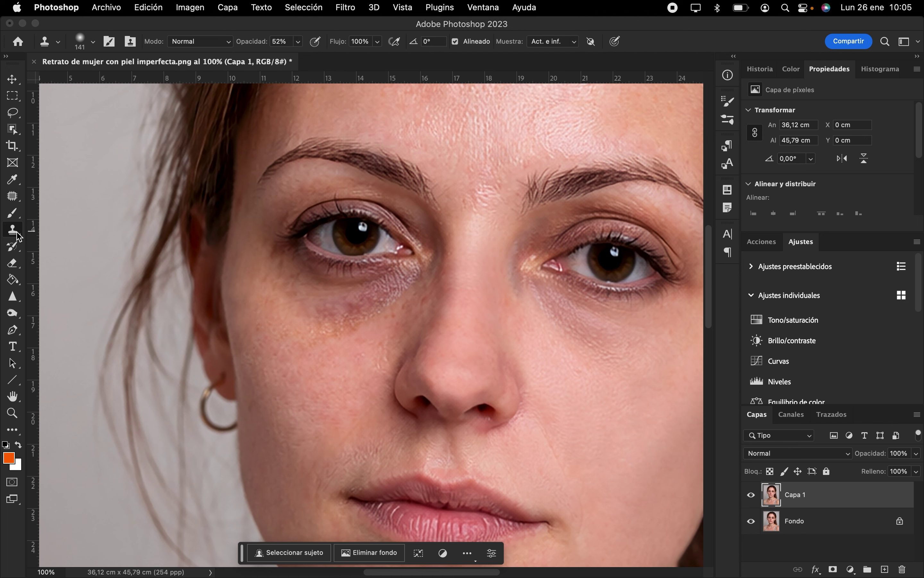
{"action": "left_click", "coordinate": [92, 45]}
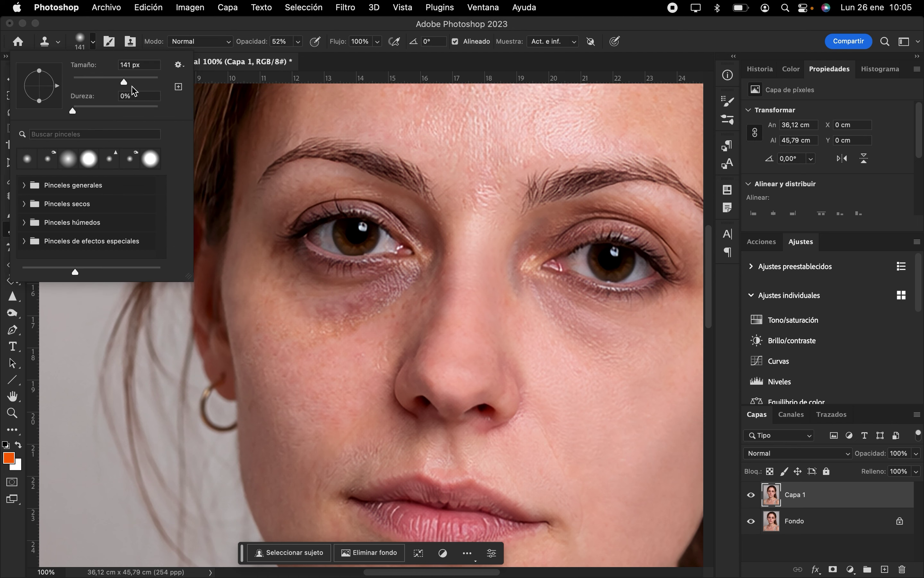
{"action": "left_click_drag", "start_coordinate": [132, 85], "coordinate": [106, 82]}
{"action": "left_click", "coordinate": [351, 383], "text": "alt"}
{"action": "mouse_move", "coordinate": [408, 291]}
{"action": "left_mouse_down"}
{"action": "mouse_move", "coordinate": [312, 324]}
{"action": "mouse_move", "coordinate": [346, 305]}
{"action": "mouse_move", "coordinate": [264, 310]}
{"action": "mouse_move", "coordinate": [267, 337]}
{"action": "mouse_move", "coordinate": [296, 383]}
{"action": "left_mouse_up"}
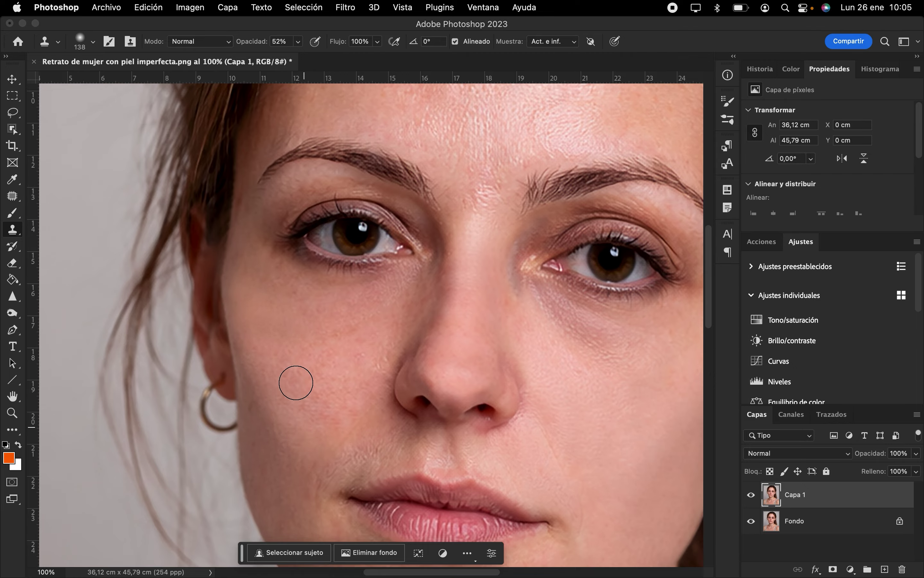
- Smooth the shiny, rough texture across the forehead with the Clone Stamp at 294 px, sampling nearby skin
{"action": "scroll", "coordinate": [462, 344], "scroll_direction": "up", "scroll_amount": 4}
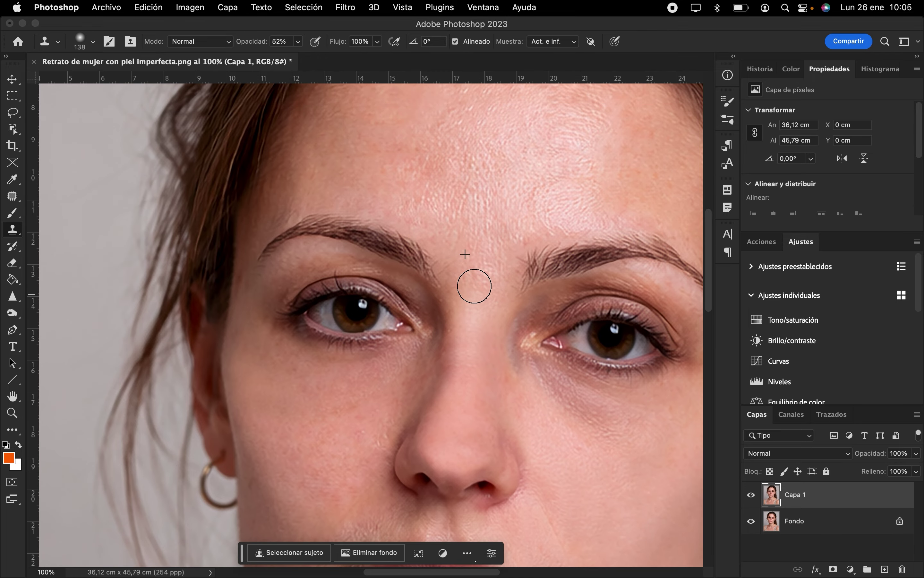
{"action": "scroll", "coordinate": [477, 249], "scroll_direction": "up", "scroll_amount": 5}
{"action": "left_click_drag", "start_coordinate": [423, 274], "coordinate": [636, 280]}
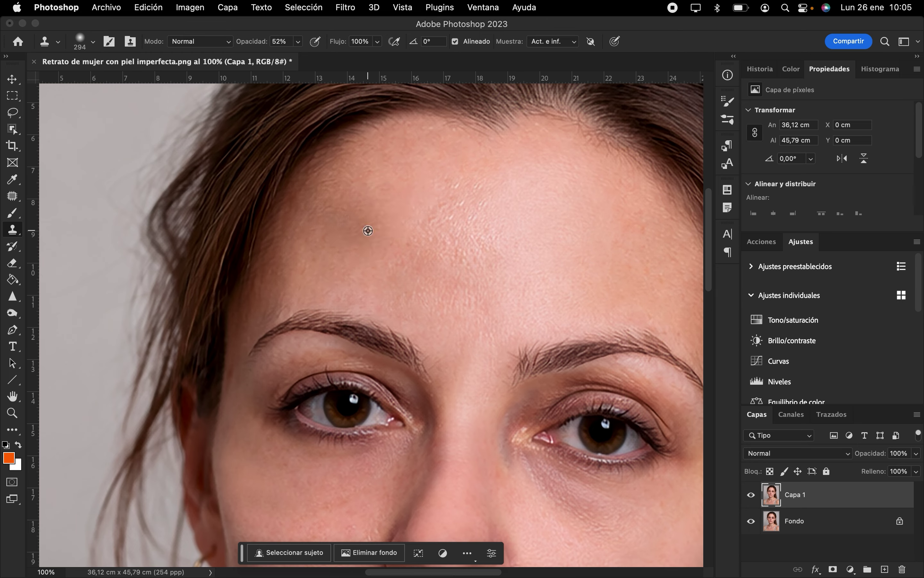
{"action": "left_click", "coordinate": [477, 202], "text": "alt"}
{"action": "mouse_move", "coordinate": [477, 202]}
{"action": "left_mouse_down"}
{"action": "mouse_move", "coordinate": [486, 301]}
{"action": "mouse_move", "coordinate": [510, 299]}
{"action": "mouse_move", "coordinate": [519, 244]}
{"action": "mouse_move", "coordinate": [477, 232]}
{"action": "mouse_move", "coordinate": [444, 245]}
{"action": "left_mouse_up"}
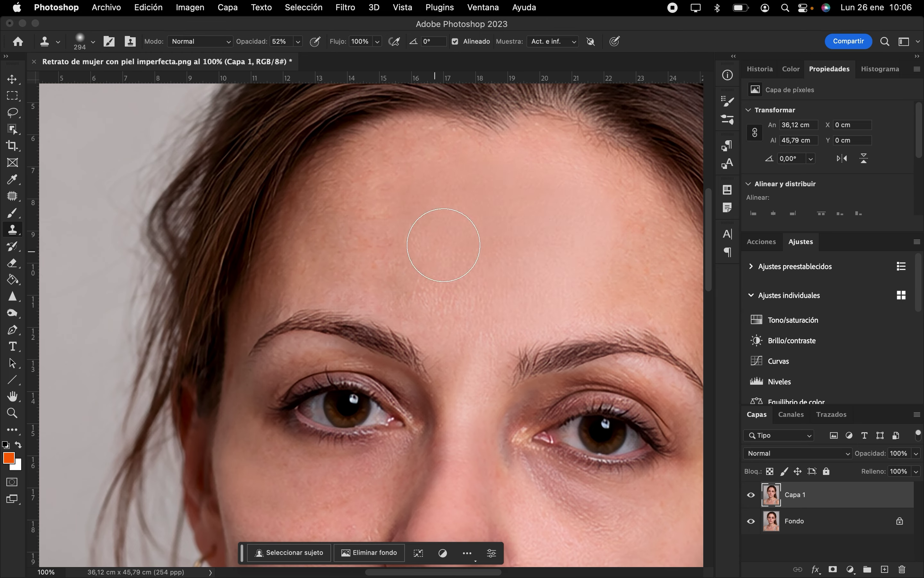
- Set the Clone Stamp brush size to 168 px and try cloning skin over the subject's left temple
{"action": "scroll", "coordinate": [458, 253], "scroll_direction": "right", "scroll_amount": 5}
{"action": "left_click", "coordinate": [93, 41]}
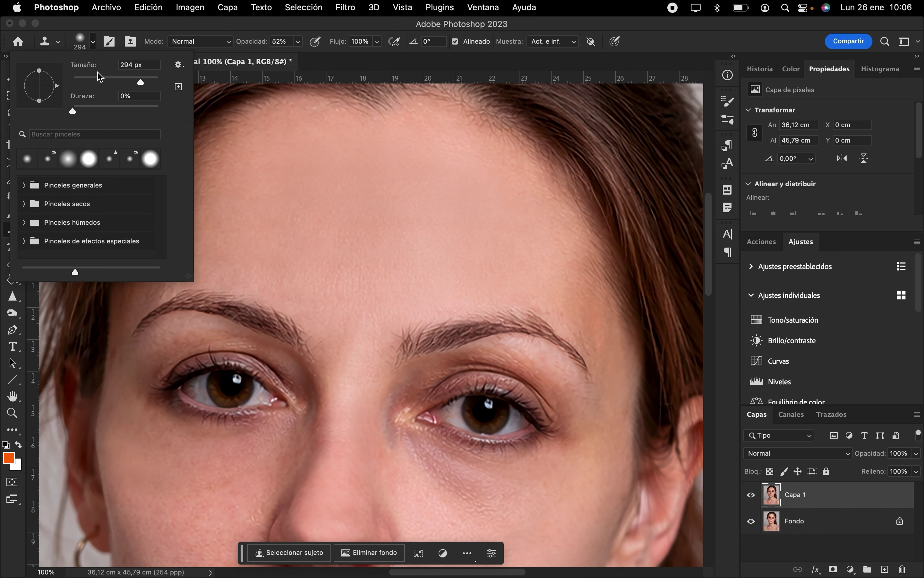
{"action": "left_click_drag", "start_coordinate": [141, 81], "coordinate": [132, 81]}
{"action": "left_click", "coordinate": [599, 301]}
{"action": "key", "text": "super+z"}
{"action": "left_click", "coordinate": [621, 345]}
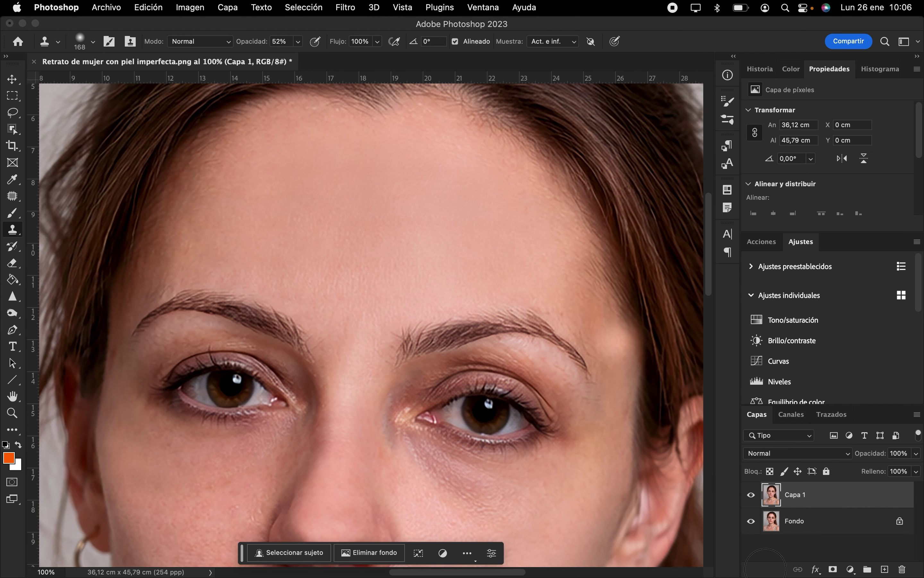
- Add a new empty layer and try cloning forehead skin onto it over the subject's left temple
{"action": "left_click", "coordinate": [885, 569]}
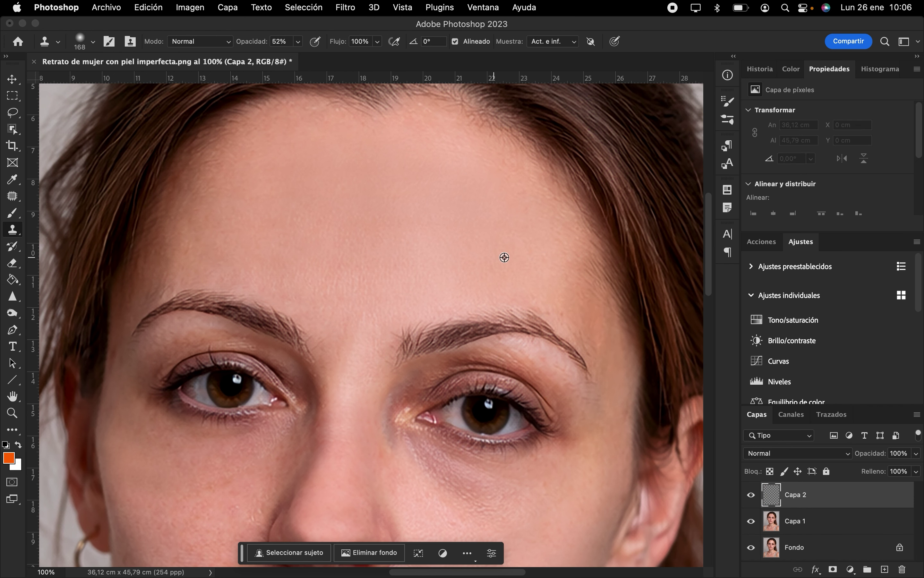
{"action": "left_click", "coordinate": [504, 257], "text": "alt"}
{"action": "left_click", "coordinate": [597, 302]}
{"action": "left_click_drag", "start_coordinate": [605, 370], "coordinate": [561, 244]}
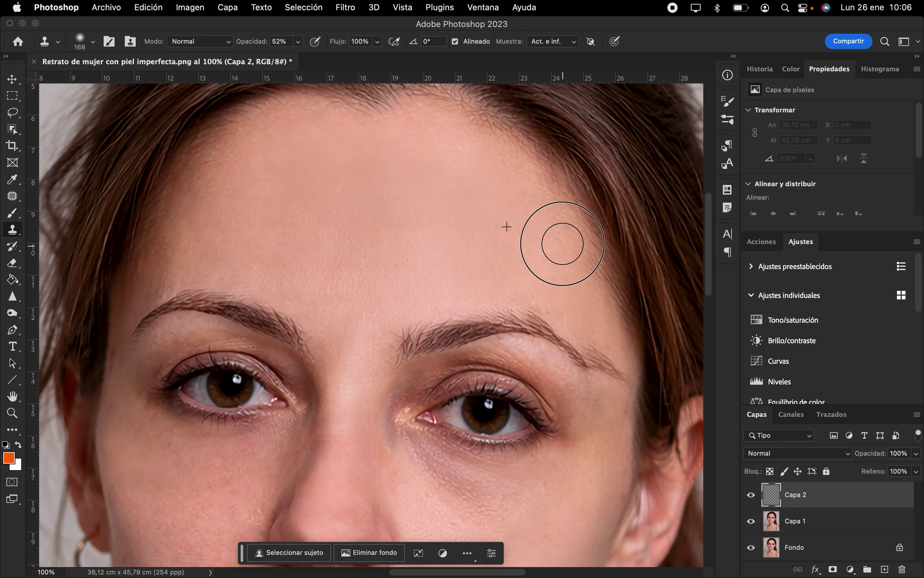
{"action": "key", "text": "super+z"}
- Clone clean forehead skin over the subject's left temple on the new layer, between the eyebrow tail and the hairline
{"action": "left_click", "coordinate": [472, 226], "text": "alt"}
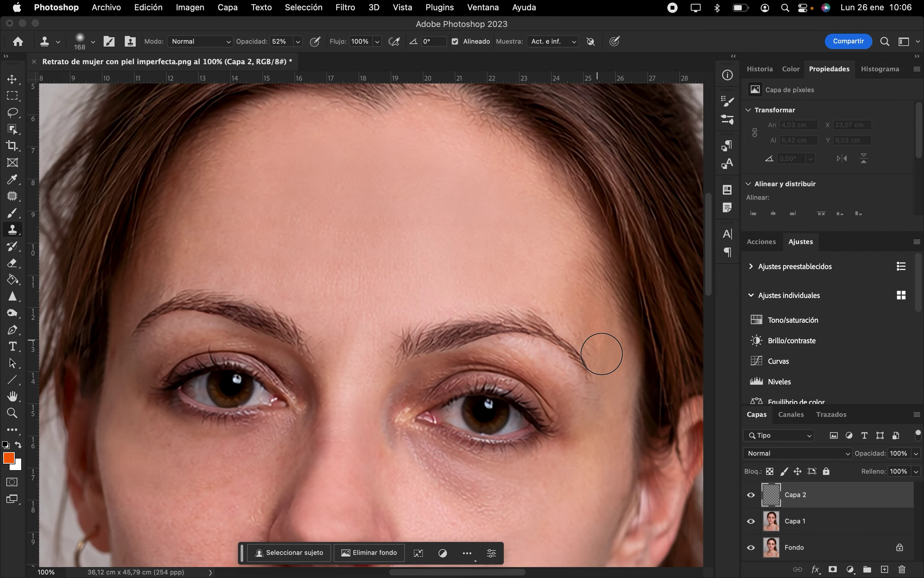
{"action": "mouse_move", "coordinate": [601, 351]}
{"action": "left_mouse_down"}
{"action": "mouse_move", "coordinate": [561, 258]}
{"action": "mouse_move", "coordinate": [607, 351]}
{"action": "mouse_move", "coordinate": [588, 272]}
{"action": "mouse_move", "coordinate": [609, 397]}
{"action": "mouse_move", "coordinate": [588, 322]}
{"action": "mouse_move", "coordinate": [598, 326]}
{"action": "mouse_move", "coordinate": [558, 279]}
{"action": "mouse_move", "coordinate": [597, 307]}
{"action": "mouse_move", "coordinate": [619, 371]}
{"action": "mouse_move", "coordinate": [547, 278]}
{"action": "left_mouse_up"}
{"action": "key", "text": "super+z"}
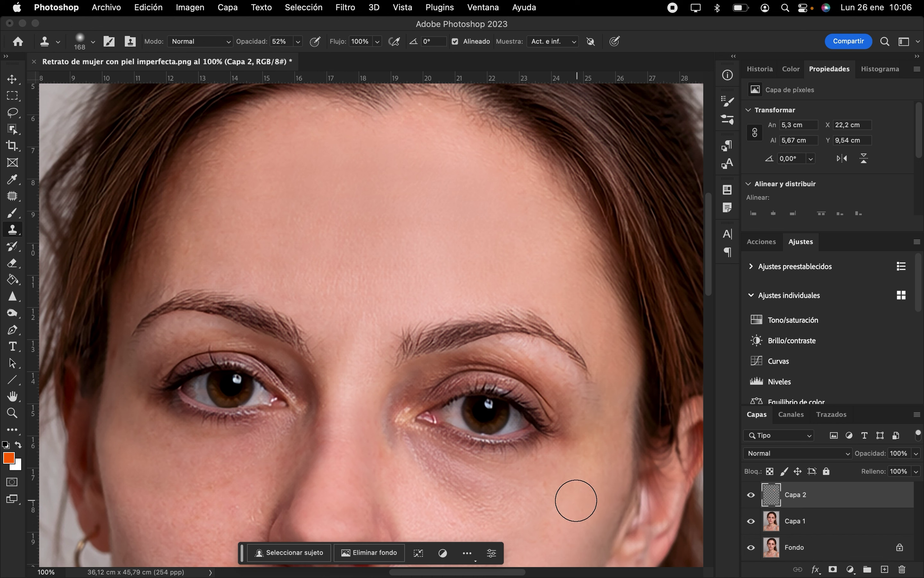
- Clone sampled cheek skin beside the outer corner of the subject's left eye and down the outer cheek
{"action": "left_click", "coordinate": [572, 501], "text": "alt"}
{"action": "mouse_move", "coordinate": [599, 469]}
{"action": "left_mouse_down"}
{"action": "mouse_move", "coordinate": [616, 424]}
{"action": "mouse_move", "coordinate": [592, 495]}
{"action": "left_mouse_up"}
{"action": "scroll", "coordinate": [593, 495], "scroll_direction": "down", "scroll_amount": 5}
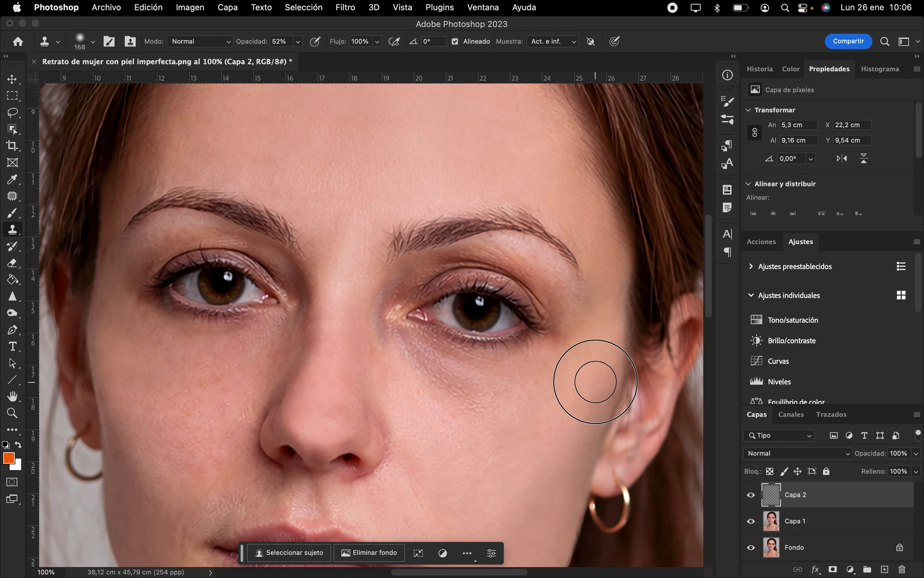
{"action": "mouse_move", "coordinate": [595, 381]}
{"action": "left_mouse_down"}
{"action": "mouse_move", "coordinate": [587, 419]}
{"action": "mouse_move", "coordinate": [522, 501]}
{"action": "left_mouse_up"}
- Cover the dark circle and fine wrinkles under the subject's left eye with cloned cheek skin
{"action": "scroll", "coordinate": [516, 504], "scroll_direction": "down", "scroll_amount": 3}
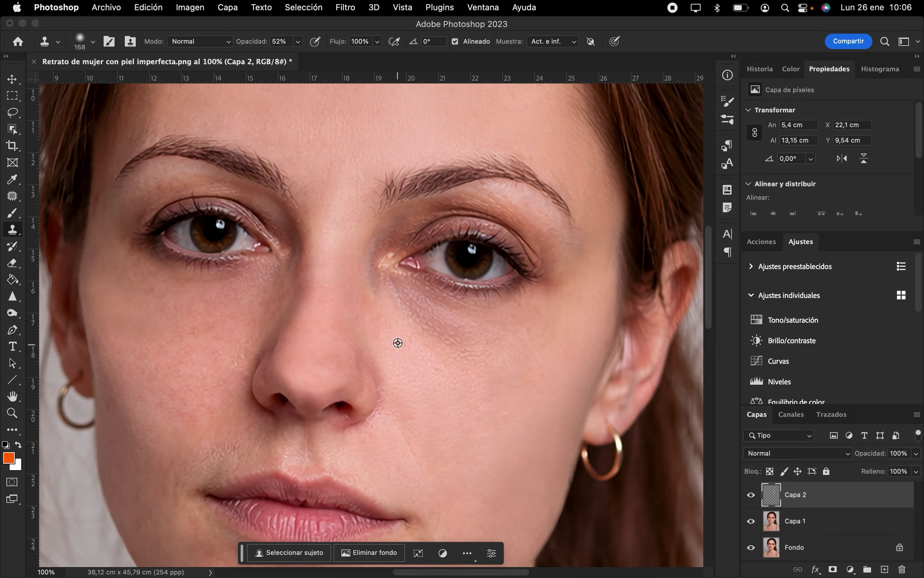
{"action": "mouse_move", "coordinate": [397, 342]}
{"action": "left_mouse_down"}
{"action": "mouse_move", "coordinate": [392, 294]}
{"action": "mouse_move", "coordinate": [505, 347]}
{"action": "left_mouse_up"}
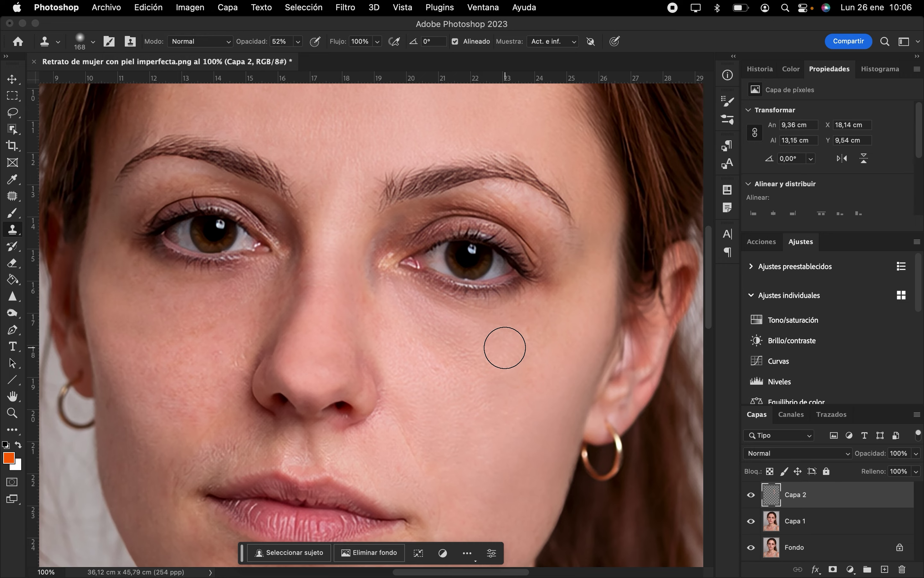
{"action": "left_click_drag", "start_coordinate": [414, 359], "coordinate": [481, 359]}
{"action": "left_click", "coordinate": [410, 311], "text": "alt"}
{"action": "left_click_drag", "start_coordinate": [426, 299], "coordinate": [452, 309]}
- Try cloning skin over the side of the nose and the inner corner of the subject's left eye
{"action": "left_click", "coordinate": [353, 307], "text": "alt"}
{"action": "left_click", "coordinate": [363, 241]}
{"action": "left_click", "coordinate": [355, 236]}
{"action": "key", "text": "super+z"}
{"action": "mouse_move", "coordinate": [361, 338]}
{"action": "left_mouse_down"}
{"action": "mouse_move", "coordinate": [384, 393]}
{"action": "mouse_move", "coordinate": [373, 293]}
{"action": "left_mouse_up"}
{"action": "left_click", "coordinate": [407, 386], "text": "alt"}
{"action": "key", "text": "super+z"}
{"action": "key", "text": "super+z"}
- Patch the subject's left cheek with forehead skin using the Patch tool on Capa 2
{"action": "key", "text": "super+minus"}
{"action": "key", "text": "super+minus"}
{"action": "key", "text": "super+minus"}
{"action": "key", "text": "super+plus"}
{"action": "key", "text": "super+plus"}
{"action": "left_click", "coordinate": [15, 195]}
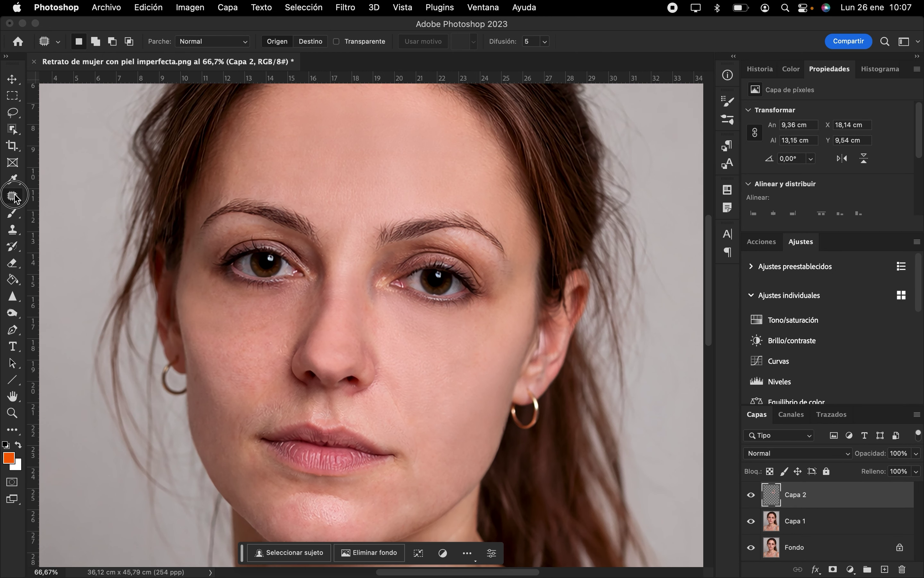
{"action": "left_click_drag", "start_coordinate": [477, 346], "coordinate": [482, 349]}
{"action": "left_click_drag", "start_coordinate": [443, 346], "coordinate": [422, 162]}
{"action": "key", "text": "super+d"}
- Make Capa 1 the active layer and patch two areas of the subject's left cheek with forehead skin
{"action": "double_click", "coordinate": [775, 521]}
{"action": "left_click", "coordinate": [877, 223]}
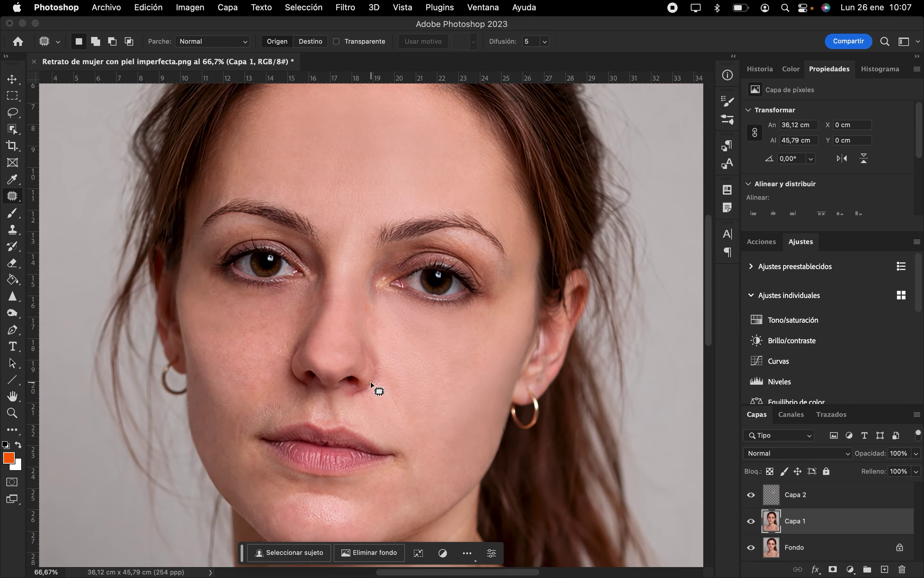
{"action": "key", "text": "super+d"}
{"action": "left_click_drag", "start_coordinate": [406, 370], "coordinate": [436, 135]}
{"action": "key", "text": "super+d"}
{"action": "left_click_drag", "start_coordinate": [479, 374], "coordinate": [439, 152]}
{"action": "key", "text": "super+d"}
- Patch the uneven skin on the subject's left cheek, below the eye and beside the nose, with neighbouring cheek skin
{"action": "mouse_move", "coordinate": [415, 362]}
{"action": "left_mouse_down"}
{"action": "mouse_move", "coordinate": [415, 348]}
{"action": "mouse_move", "coordinate": [415, 361]}
{"action": "left_mouse_up"}
{"action": "left_click_drag", "start_coordinate": [401, 355], "coordinate": [476, 361]}
{"action": "key", "text": "super+d"}
{"action": "key", "text": "super+plus"}
{"action": "mouse_move", "coordinate": [446, 332]}
{"action": "left_mouse_down"}
{"action": "mouse_move", "coordinate": [396, 336]}
{"action": "mouse_move", "coordinate": [443, 332]}
{"action": "left_mouse_up"}
{"action": "left_click_drag", "start_coordinate": [416, 336], "coordinate": [477, 408]}
{"action": "key", "text": "super+d"}
- Compare the whole portrait with and without the retouching on Capa 1
{"action": "key", "text": "super+0"}
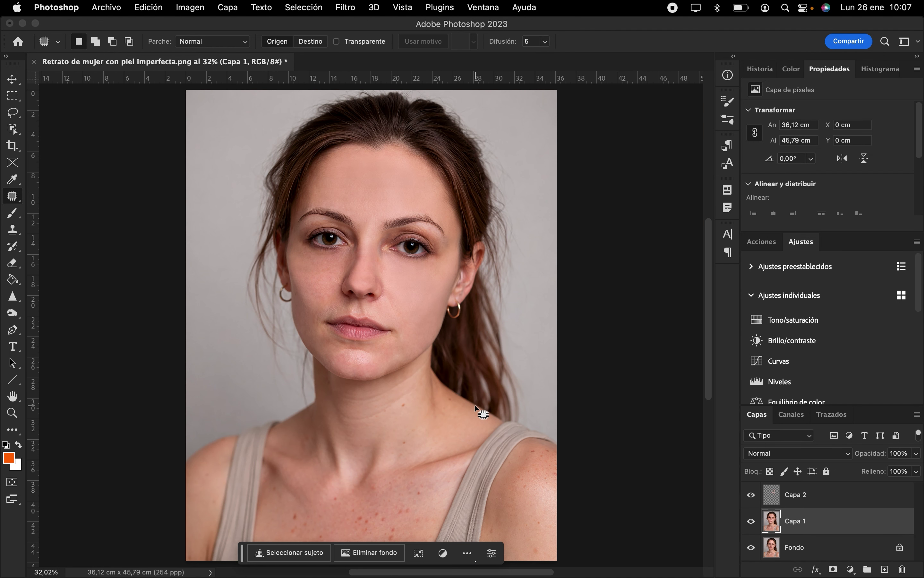
{"action": "left_click", "coordinate": [751, 521]}
{"action": "left_click", "coordinate": [751, 521]}
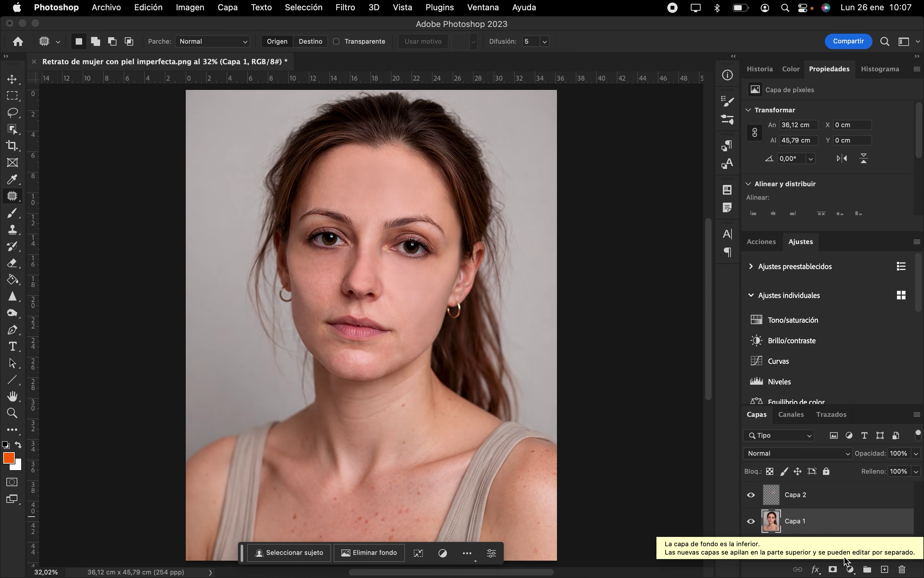
- Add a layer mask to Capa 1 and select the Brush tool for painting on it
{"action": "left_click", "coordinate": [833, 569]}
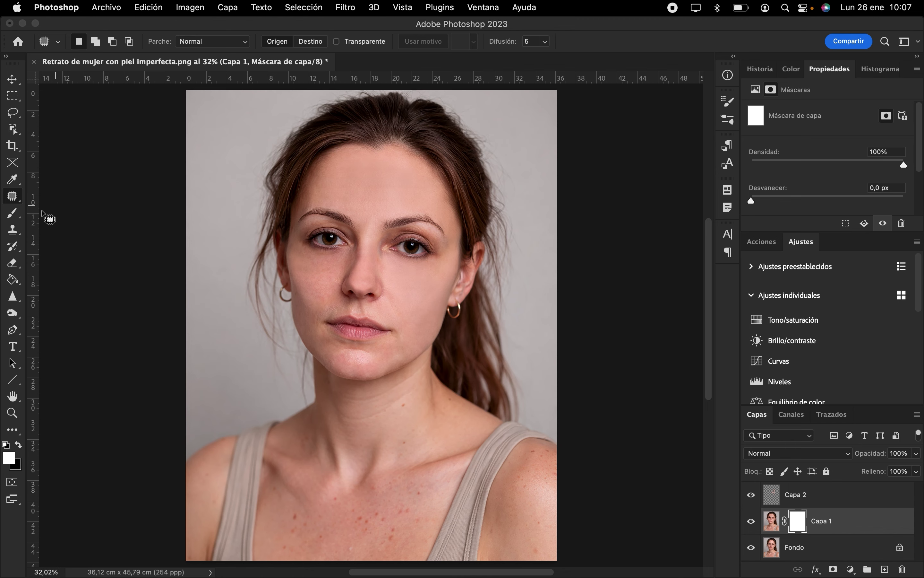
{"action": "left_click", "coordinate": [8, 215]}
{"action": "left_click", "coordinate": [93, 41]}
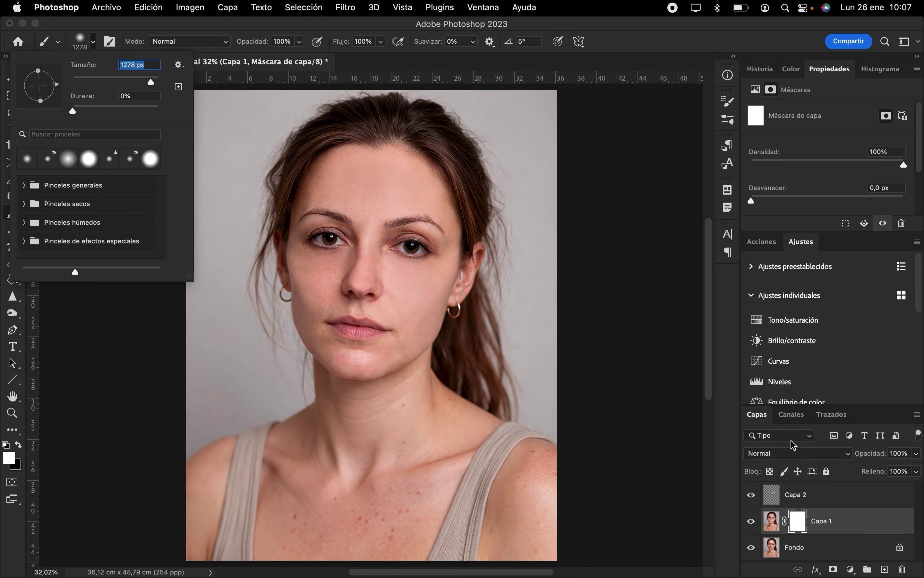
{"action": "key", "text": "super+plus"}
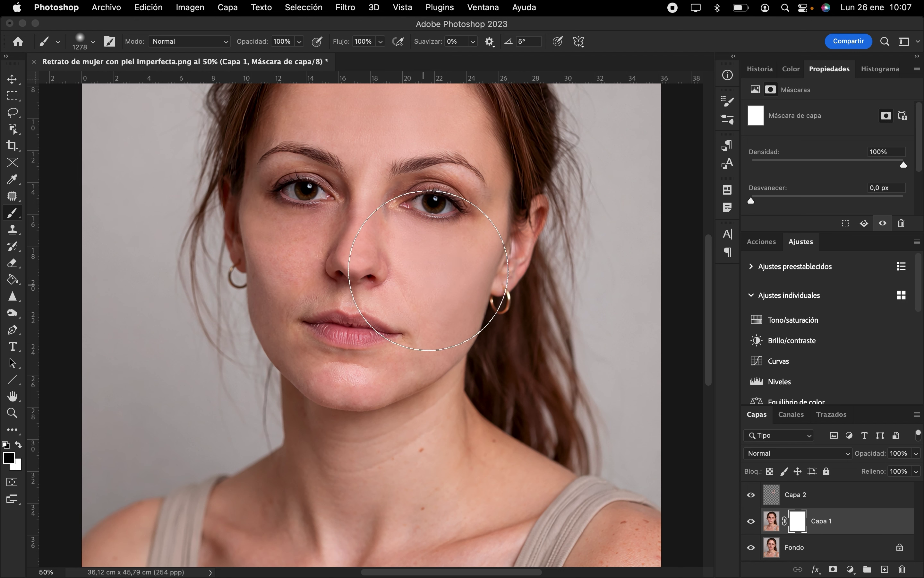
{"action": "mouse_move", "coordinate": [508, 263]}
{"action": "left_mouse_down"}
{"action": "mouse_move", "coordinate": [444, 248]}
{"action": "mouse_move", "coordinate": [392, 268]}
{"action": "left_mouse_up"}
{"action": "key", "text": "super+z"}
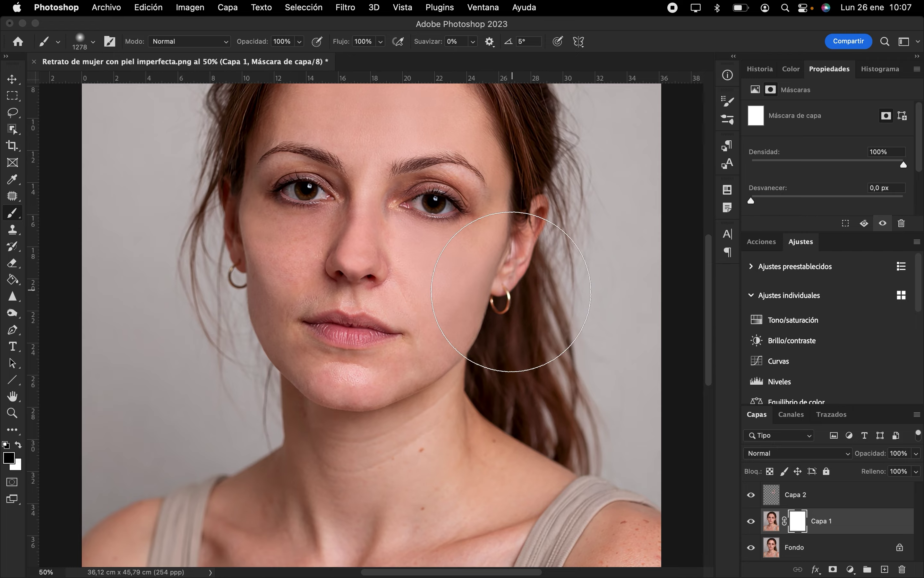
- Paint black on the Capa 1 mask over the upper left cheek with a 264 px brush at 42% opacity
{"action": "left_click", "coordinate": [93, 40]}
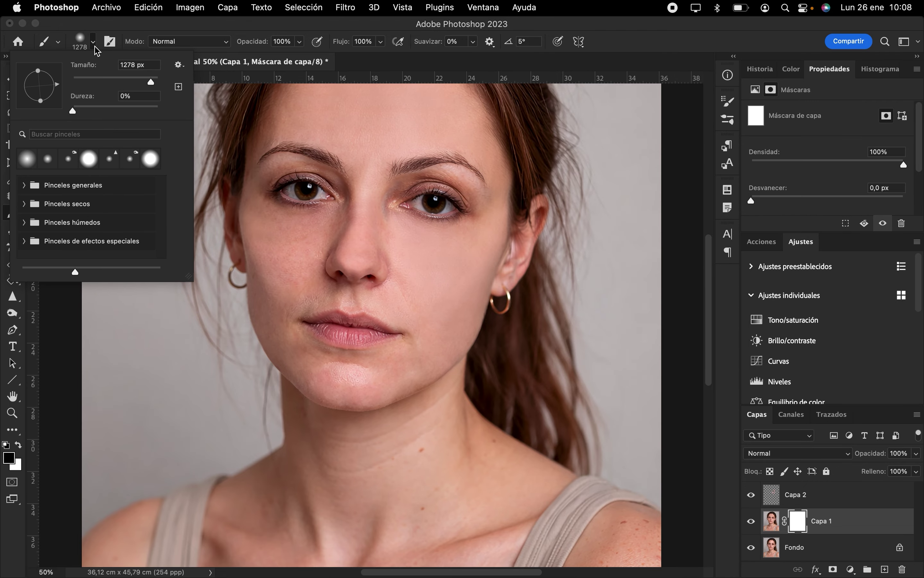
{"action": "left_click", "coordinate": [93, 41]}
{"action": "left_click_drag", "start_coordinate": [264, 44], "coordinate": [225, 44]}
{"action": "left_click", "coordinate": [84, 44]}
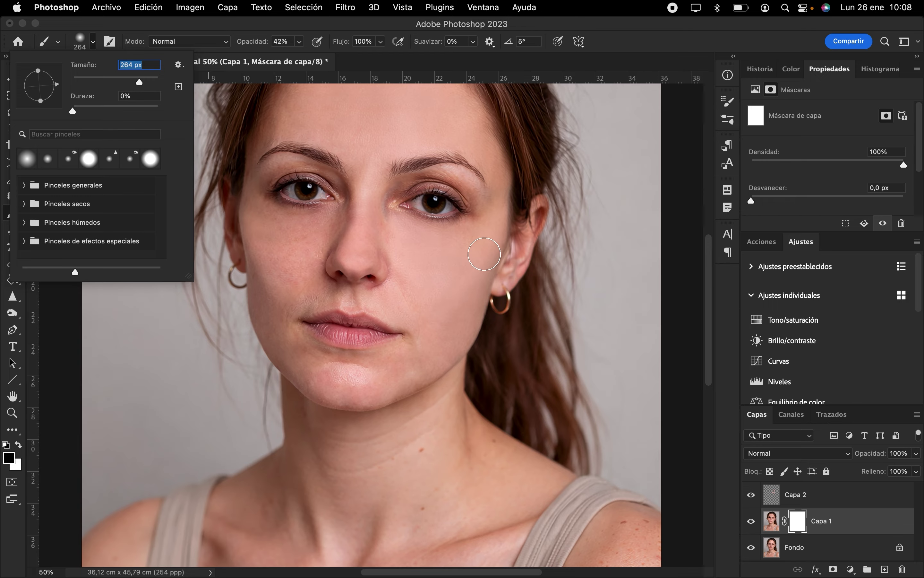
{"action": "key", "text": "Return"}
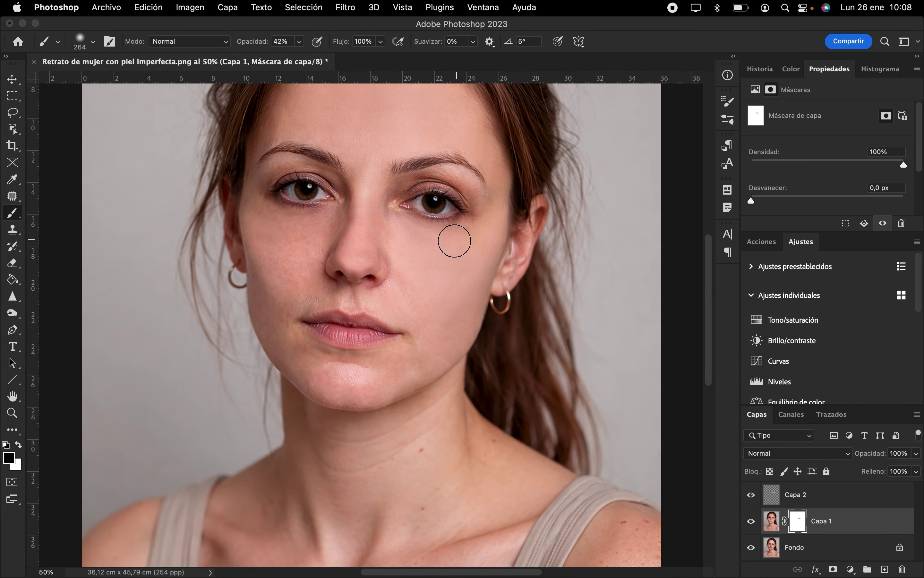
- Lower the brush opacity to 15%, enlarge the brush to 474 px and mask the left cheek of Capa 1
{"action": "left_click_drag", "start_coordinate": [252, 41], "coordinate": [231, 41]}
{"action": "left_click", "coordinate": [85, 43]}
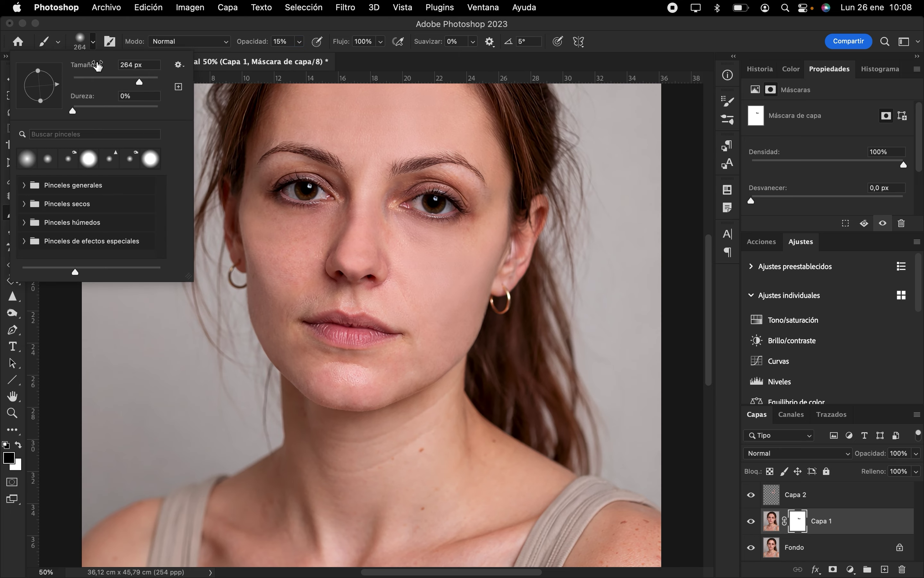
{"action": "left_click_drag", "start_coordinate": [97, 65], "coordinate": [130, 65]}
{"action": "left_click_drag", "start_coordinate": [432, 279], "coordinate": [443, 306]}
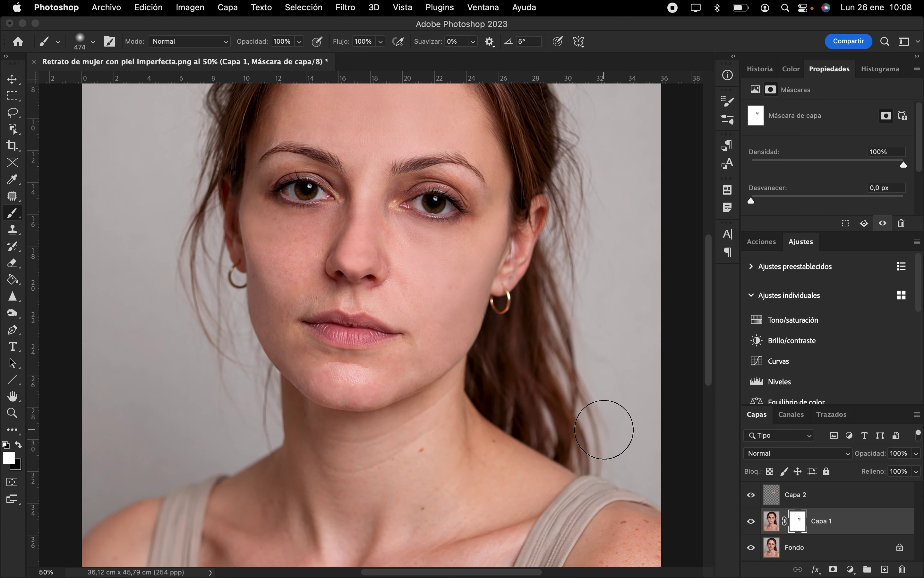
- Stamp all visible layers into a new merged layer above Capa 2
{"action": "left_click", "coordinate": [775, 492]}
{"action": "key", "text": "super+plus"}
{"action": "key", "text": "super+plus"}
{"action": "key", "text": "super+alt+shift+e"}
- Patch the remaining marks on the subject's left cheek and nearby facial skin with clean neighbouring skin
{"action": "left_click_drag", "start_coordinate": [382, 230], "coordinate": [230, 271]}
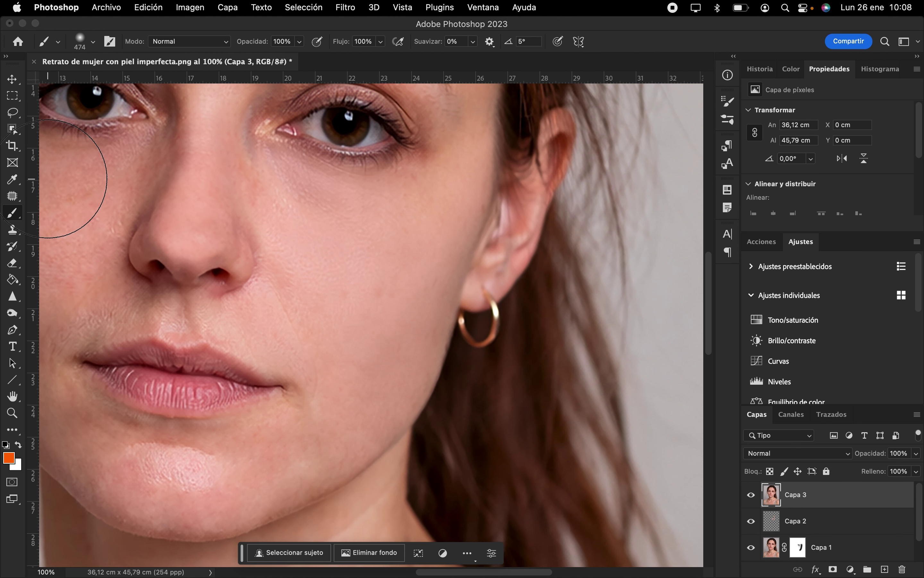
{"action": "left_click", "coordinate": [12, 196]}
{"action": "left_click_drag", "start_coordinate": [395, 281], "coordinate": [361, 255]}
{"action": "mouse_move", "coordinate": [426, 171]}
{"action": "left_mouse_down"}
{"action": "mouse_move", "coordinate": [415, 196]}
{"action": "mouse_move", "coordinate": [426, 172]}
{"action": "left_mouse_up"}
{"action": "left_click_drag", "start_coordinate": [422, 188], "coordinate": [418, 218]}
{"action": "key", "text": "super+d"}
{"action": "mouse_move", "coordinate": [406, 278]}
{"action": "left_mouse_down"}
{"action": "mouse_move", "coordinate": [417, 330]}
{"action": "mouse_move", "coordinate": [401, 317]}
{"action": "left_mouse_up"}
{"action": "key", "text": "super+d"}
{"action": "left_click_drag", "start_coordinate": [251, 392], "coordinate": [355, 469]}
{"action": "left_click_drag", "start_coordinate": [351, 251], "coordinate": [390, 298]}
- Patch the red spots across the subject's chest with clean skin beside them
{"action": "scroll", "coordinate": [414, 300], "scroll_direction": "up", "scroll_amount": 10}
{"action": "scroll", "coordinate": [415, 300], "scroll_direction": "down", "scroll_amount": 20}
{"action": "mouse_move", "coordinate": [446, 331]}
{"action": "left_mouse_down"}
{"action": "mouse_move", "coordinate": [343, 337]}
{"action": "mouse_move", "coordinate": [439, 341]}
{"action": "left_mouse_up"}
{"action": "left_click_drag", "start_coordinate": [412, 337], "coordinate": [420, 373]}
{"action": "mouse_move", "coordinate": [333, 286]}
{"action": "left_mouse_down"}
{"action": "mouse_move", "coordinate": [273, 278]}
{"action": "mouse_move", "coordinate": [328, 290]}
{"action": "left_mouse_up"}
{"action": "mouse_move", "coordinate": [272, 306]}
{"action": "left_mouse_down"}
{"action": "mouse_move", "coordinate": [154, 437]}
{"action": "mouse_move", "coordinate": [269, 308]}
{"action": "left_mouse_up"}
{"action": "mouse_move", "coordinate": [359, 422]}
{"action": "left_mouse_down"}
{"action": "mouse_move", "coordinate": [338, 280]}
{"action": "mouse_move", "coordinate": [357, 421]}
{"action": "left_mouse_up"}
{"action": "mouse_move", "coordinate": [495, 207]}
{"action": "left_mouse_down"}
{"action": "mouse_move", "coordinate": [409, 231]}
{"action": "mouse_move", "coordinate": [493, 208]}
{"action": "left_mouse_up"}
{"action": "left_click_drag", "start_coordinate": [464, 269], "coordinate": [336, 305]}
- Patch the spotted skin on the subject's left shoulder with cleaner skin from the chest and clear the selection
{"action": "scroll", "coordinate": [414, 300], "scroll_direction": "up", "scroll_amount": 5}
{"action": "mouse_move", "coordinate": [561, 306]}
{"action": "left_mouse_down"}
{"action": "mouse_move", "coordinate": [536, 329]}
{"action": "mouse_move", "coordinate": [455, 325]}
{"action": "left_mouse_up"}
{"action": "key", "text": "super+d"}
{"action": "key", "text": "super+0"}
{"action": "left_click_drag", "start_coordinate": [540, 477], "coordinate": [534, 468]}
{"action": "left_click_drag", "start_coordinate": [526, 481], "coordinate": [408, 520]}
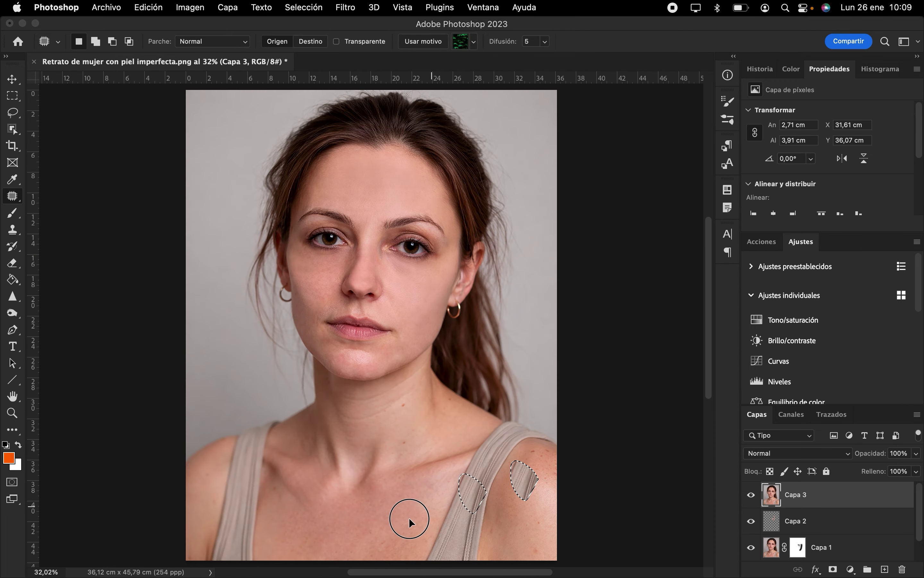
{"action": "key", "text": "super+d"}
- On a new layer above Capa 3, clone skin over the chin's shine with a 168 px Clone Stamp at 27% opacity, undoing the last stroke
{"action": "left_click", "coordinate": [885, 570]}
{"action": "key", "text": "s"}
{"action": "key", "text": "super+plus"}
{"action": "left_click_drag", "start_coordinate": [351, 378], "coordinate": [414, 336]}
{"action": "scroll", "coordinate": [366, 348], "scroll_direction": "up", "scroll_amount": 2}
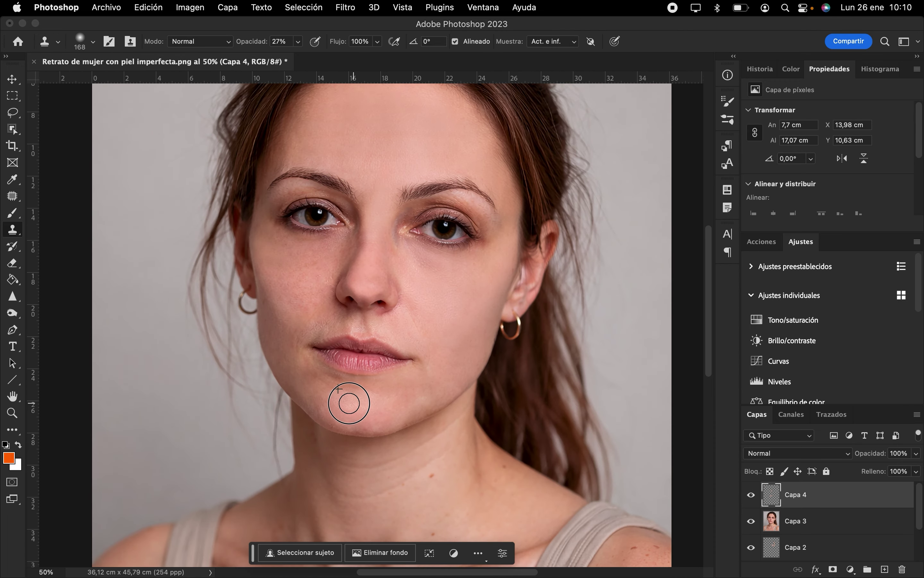
{"action": "left_click_drag", "start_coordinate": [346, 400], "coordinate": [350, 419]}
{"action": "left_click", "coordinate": [148, 7]}
{"action": "left_click", "coordinate": [163, 36]}
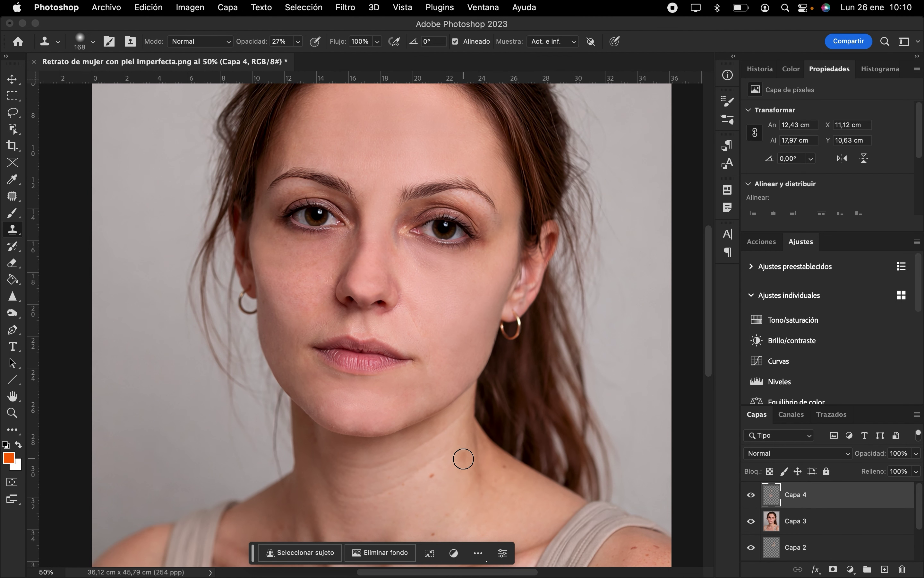
- Enlarge the Clone Stamp to 201 px and smooth the skin at the base of the neck and upper chest
{"action": "scroll", "coordinate": [462, 458], "scroll_direction": "down", "scroll_amount": 5}
{"action": "left_click", "coordinate": [88, 47]}
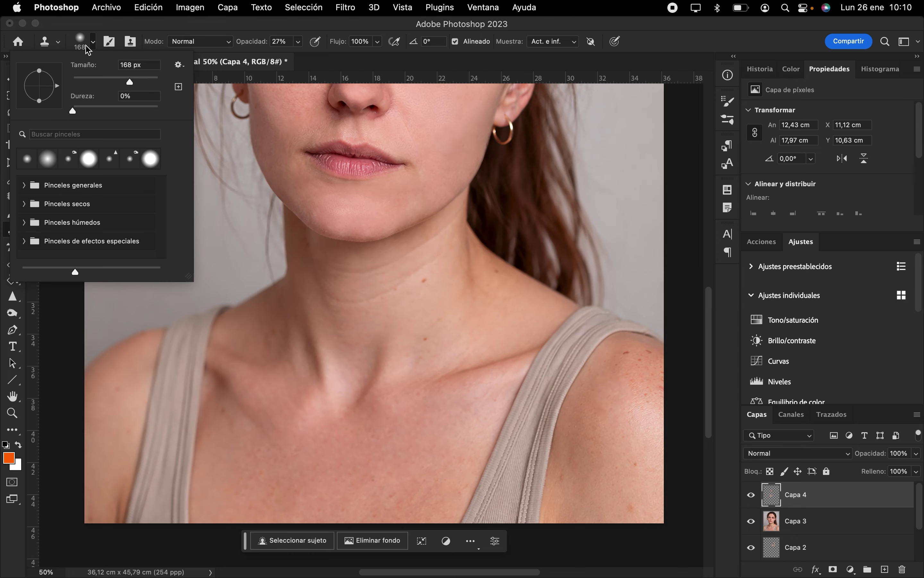
{"action": "left_click", "coordinate": [332, 426], "text": "alt"}
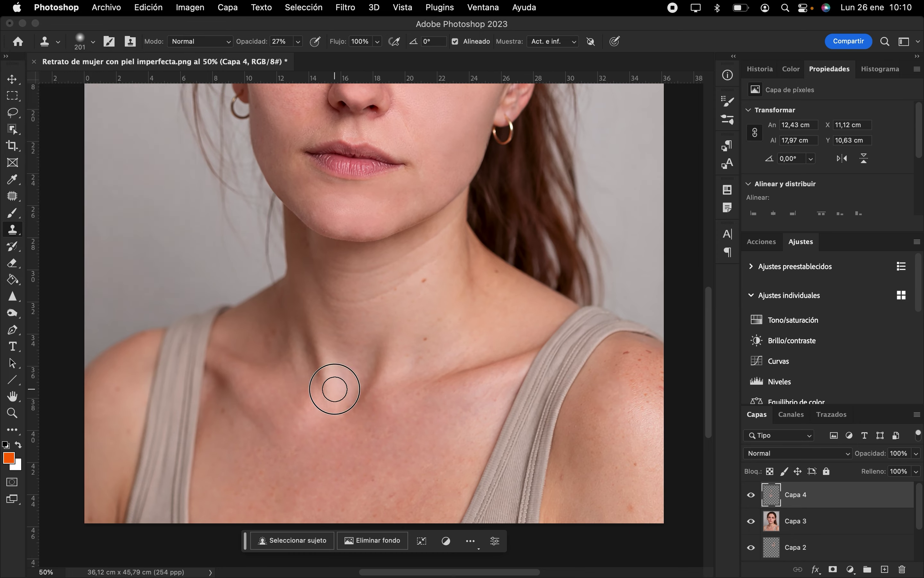
{"action": "left_click_drag", "start_coordinate": [332, 344], "coordinate": [329, 353]}
{"action": "left_click", "coordinate": [341, 467], "text": "alt"}
{"action": "left_click_drag", "start_coordinate": [340, 415], "coordinate": [342, 417]}
{"action": "left_click", "coordinate": [365, 323], "text": "alt"}
{"action": "left_click_drag", "start_coordinate": [363, 350], "coordinate": [333, 340]}
- Clone clean skin over the collarbone area and both sides of the chest to even its tone
{"action": "left_click", "coordinate": [387, 329], "text": "alt"}
{"action": "left_click_drag", "start_coordinate": [413, 369], "coordinate": [460, 341]}
{"action": "left_click", "coordinate": [399, 436], "text": "alt"}
{"action": "mouse_move", "coordinate": [479, 392]}
{"action": "left_mouse_down"}
{"action": "mouse_move", "coordinate": [488, 379]}
{"action": "mouse_move", "coordinate": [470, 442]}
{"action": "mouse_move", "coordinate": [508, 376]}
{"action": "mouse_move", "coordinate": [439, 448]}
{"action": "left_mouse_up"}
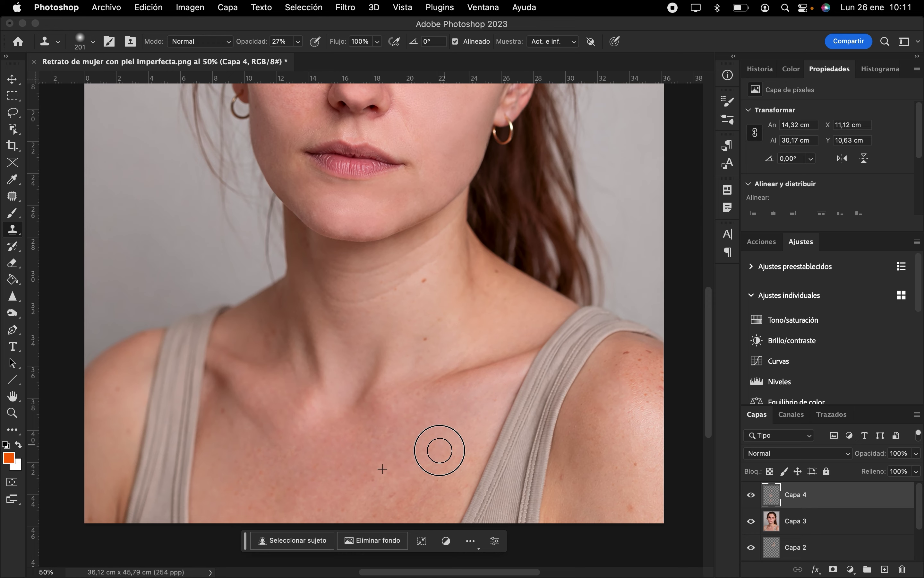
{"action": "left_click_drag", "start_coordinate": [312, 423], "coordinate": [275, 442]}
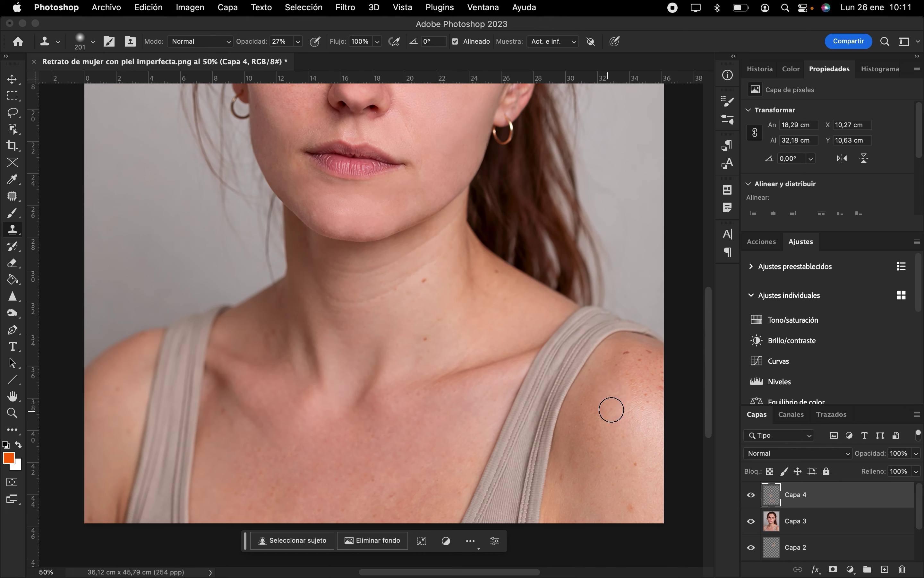
- Clone matte skin over the bright highlight on the subject's left shoulder
{"action": "left_click", "coordinate": [623, 400], "text": "alt"}
{"action": "mouse_move", "coordinate": [645, 471]}
{"action": "left_mouse_down"}
{"action": "mouse_move", "coordinate": [656, 537]}
{"action": "mouse_move", "coordinate": [630, 426]}
{"action": "mouse_move", "coordinate": [633, 393]}
{"action": "mouse_move", "coordinate": [653, 478]}
{"action": "mouse_move", "coordinate": [653, 377]}
{"action": "mouse_move", "coordinate": [658, 522]}
{"action": "left_mouse_up"}
{"action": "mouse_move", "coordinate": [656, 387]}
{"action": "left_mouse_down"}
{"action": "mouse_move", "coordinate": [655, 442]}
{"action": "mouse_move", "coordinate": [634, 416]}
{"action": "mouse_move", "coordinate": [639, 512]}
{"action": "mouse_move", "coordinate": [641, 478]}
{"action": "mouse_move", "coordinate": [659, 480]}
{"action": "mouse_move", "coordinate": [635, 500]}
{"action": "mouse_move", "coordinate": [626, 490]}
{"action": "mouse_move", "coordinate": [654, 495]}
{"action": "mouse_move", "coordinate": [652, 520]}
{"action": "mouse_move", "coordinate": [613, 473]}
{"action": "left_mouse_up"}
{"action": "left_click", "coordinate": [627, 468], "text": "alt"}
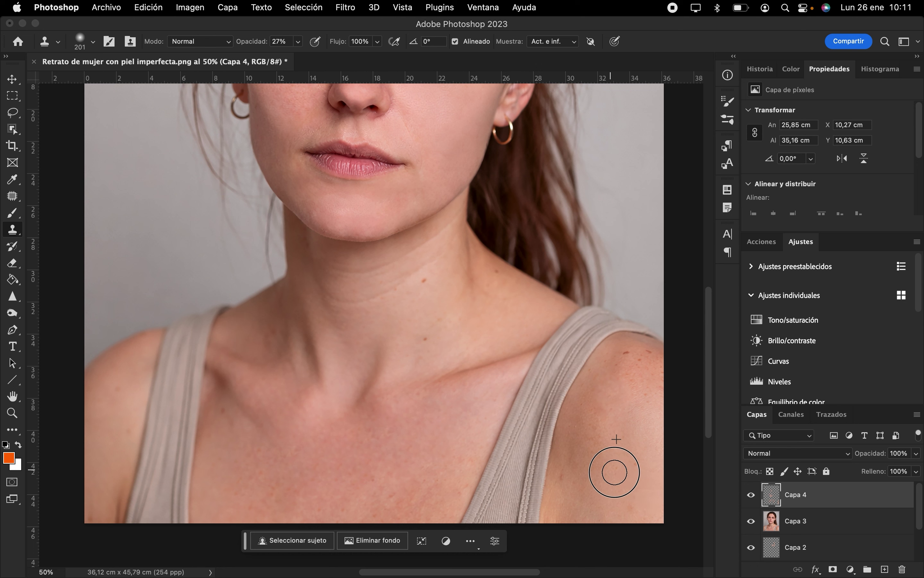
- Even out the outer edge of the left shoulder and upper arm by cloning from several nearby skin samples
{"action": "left_click", "coordinate": [650, 460], "text": "alt"}
{"action": "left_click_drag", "start_coordinate": [651, 499], "coordinate": [655, 502]}
{"action": "left_click", "coordinate": [657, 499], "text": "alt"}
{"action": "mouse_move", "coordinate": [614, 504]}
{"action": "left_mouse_down"}
{"action": "mouse_move", "coordinate": [613, 491]}
{"action": "mouse_move", "coordinate": [669, 503]}
{"action": "mouse_move", "coordinate": [640, 489]}
{"action": "mouse_move", "coordinate": [635, 500]}
{"action": "mouse_move", "coordinate": [650, 525]}
{"action": "left_mouse_up"}
{"action": "left_click", "coordinate": [635, 474], "text": "alt"}
{"action": "left_click", "coordinate": [653, 448], "text": "alt"}
{"action": "mouse_move", "coordinate": [653, 418]}
{"action": "left_mouse_down"}
{"action": "mouse_move", "coordinate": [648, 407]}
{"action": "mouse_move", "coordinate": [660, 436]}
{"action": "left_mouse_up"}
{"action": "left_click", "coordinate": [647, 394], "text": "alt"}
{"action": "left_click", "coordinate": [656, 473], "text": "alt"}
{"action": "left_click", "coordinate": [652, 392], "text": "alt"}
{"action": "left_click", "coordinate": [642, 459], "text": "alt"}
{"action": "left_click_drag", "start_coordinate": [659, 514], "coordinate": [659, 545]}
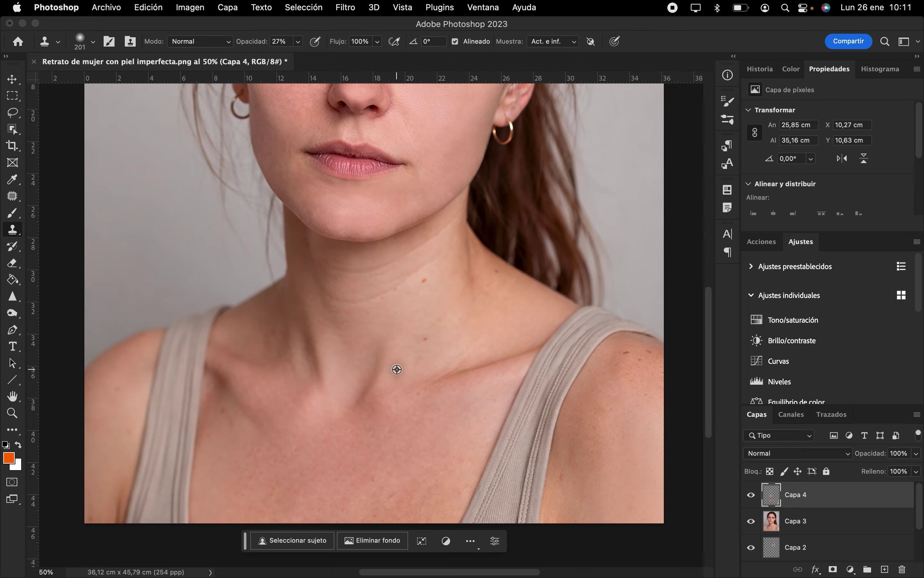
- Clone away the horizontal neck creases with the Clone Stamp at 58 px and 75 px
{"action": "scroll", "coordinate": [396, 370], "scroll_direction": "up", "scroll_amount": 2}
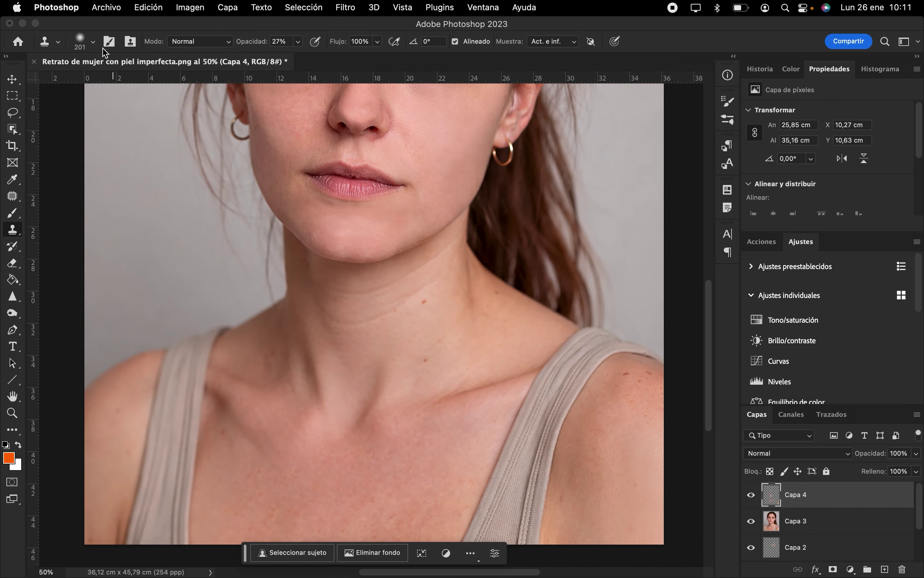
{"action": "left_click", "coordinate": [85, 42]}
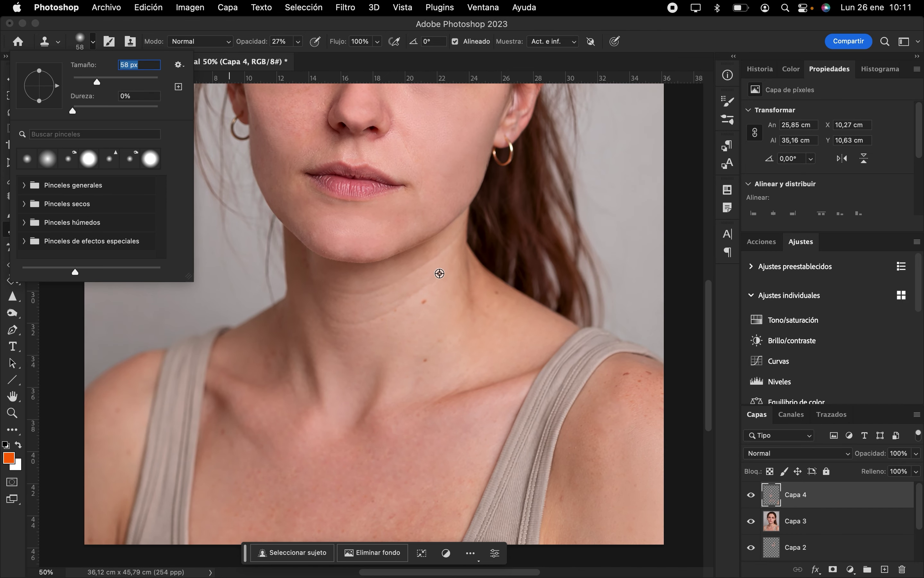
{"action": "key", "text": "Return"}
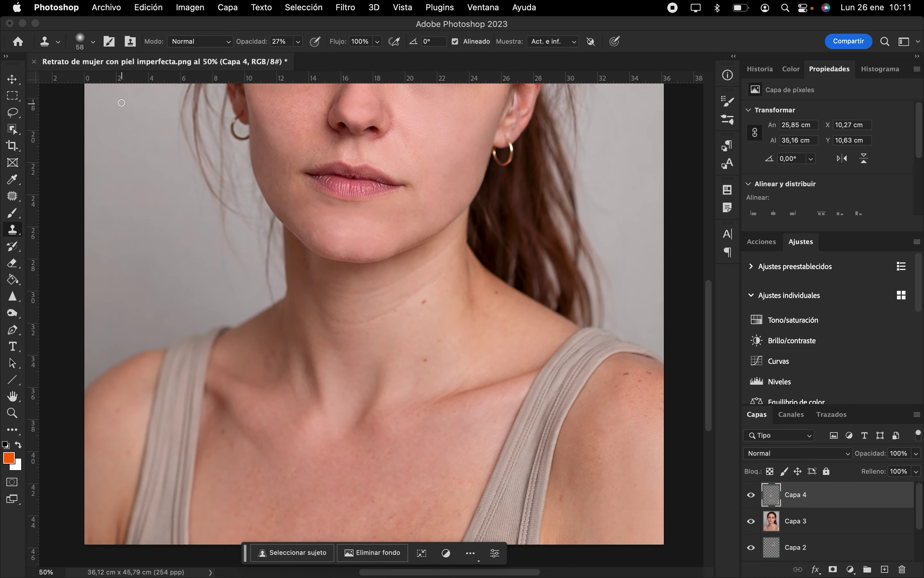
{"action": "left_click", "coordinate": [91, 43]}
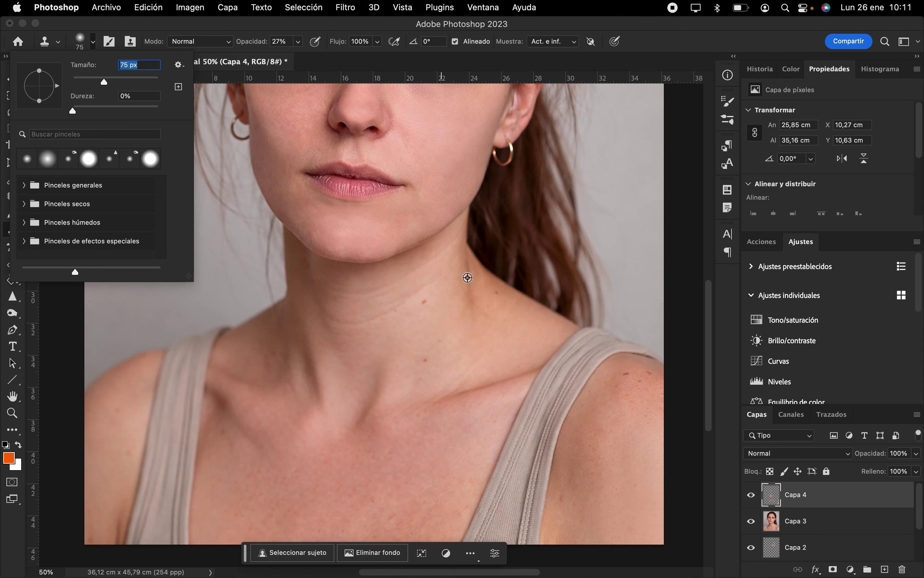
{"action": "key", "text": "Return"}
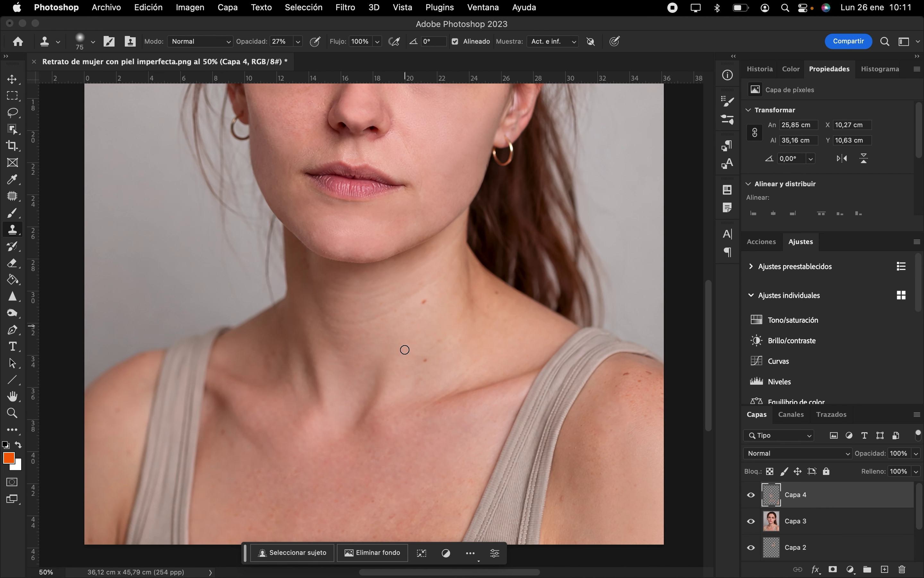
- Stamp all visible layers into a new top layer and hide the retouching layers between it and Fondo
{"action": "key", "text": "super+1"}
{"action": "key", "text": "super+0"}
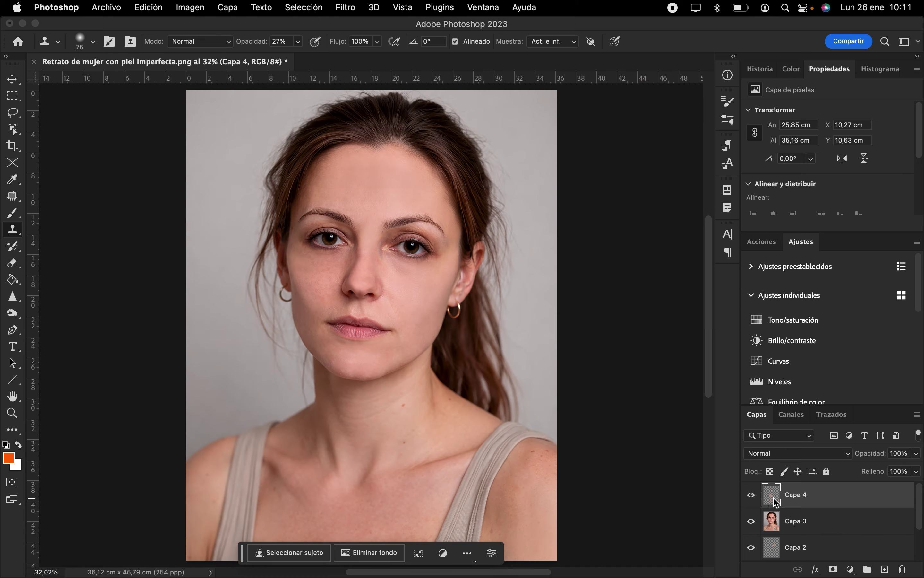
{"action": "key", "text": "super+alt+shift+e"}
{"action": "scroll", "coordinate": [754, 546], "scroll_direction": "down", "scroll_amount": 3}
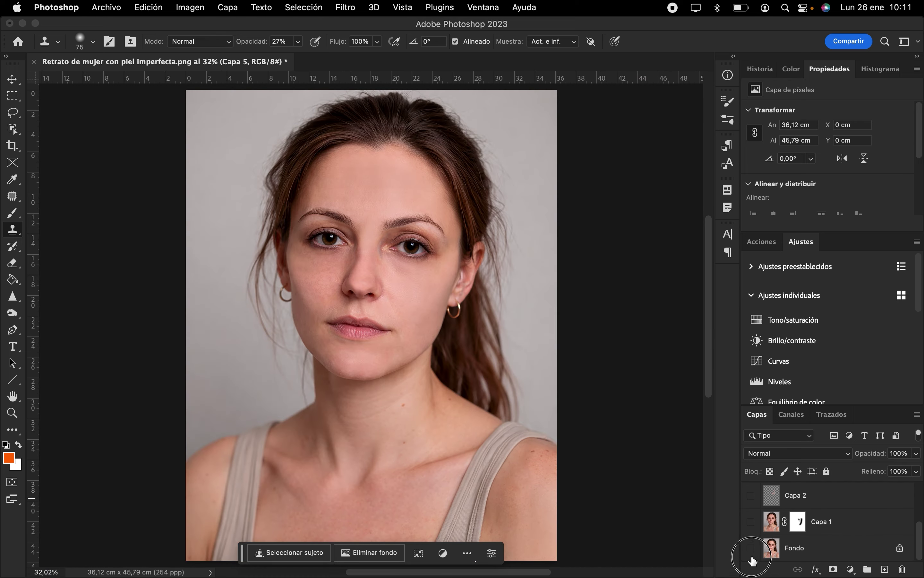
{"action": "scroll", "coordinate": [751, 556], "scroll_direction": "up", "scroll_amount": 3}
- Compare the retouched portrait on Capa 5 with the original Fondo image
{"action": "left_click", "coordinate": [751, 497]}
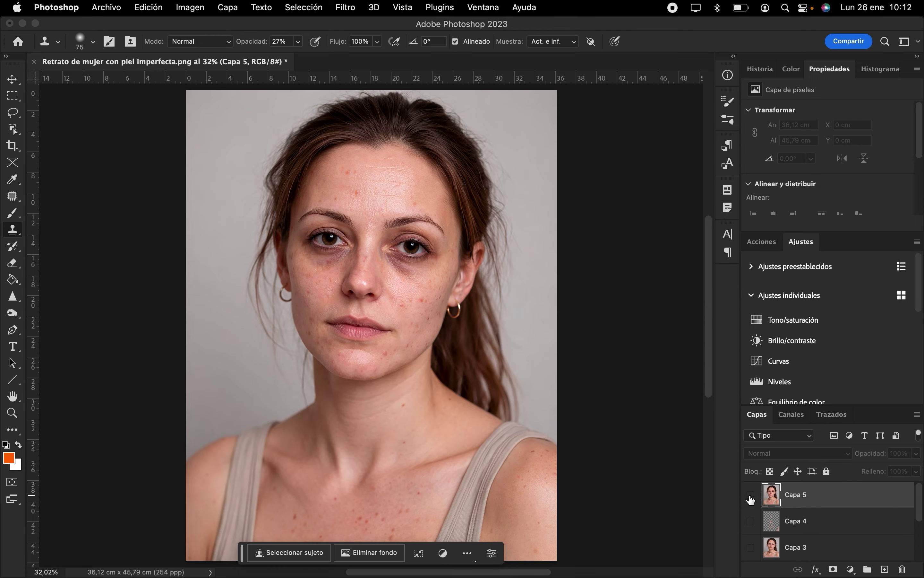
{"action": "left_click", "coordinate": [751, 496]}
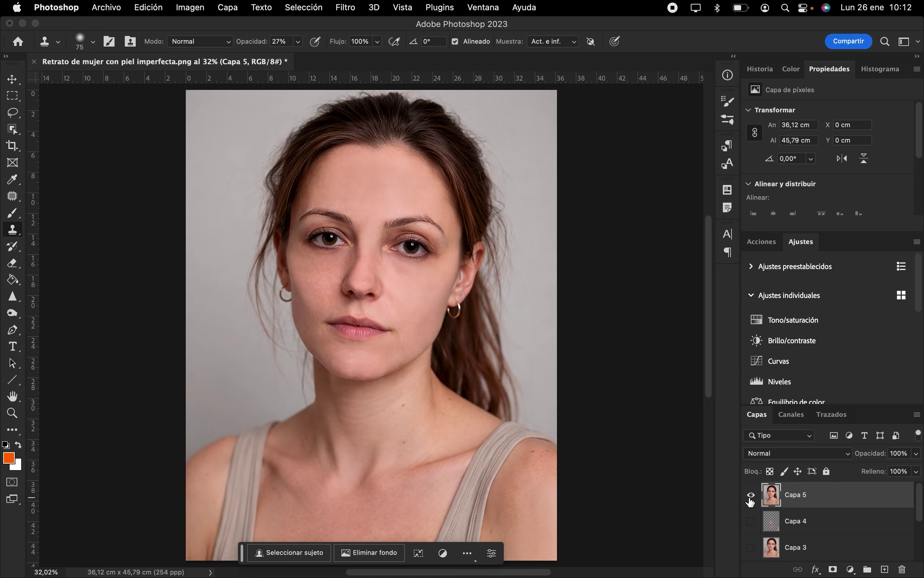
{"action": "left_click", "coordinate": [751, 497]}
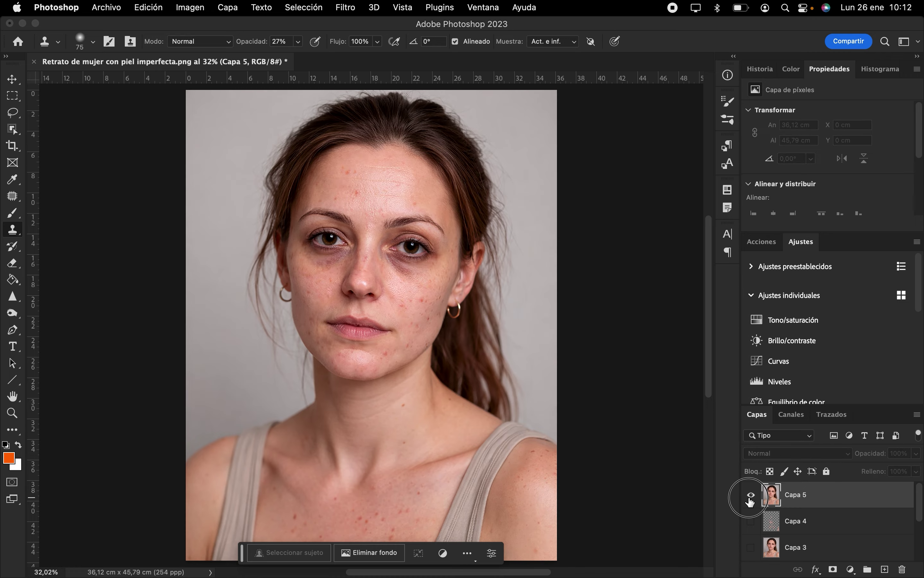
{"action": "left_click", "coordinate": [751, 497]}
{"action": "left_click", "coordinate": [751, 497]}
{"action": "left_click", "coordinate": [751, 497]}
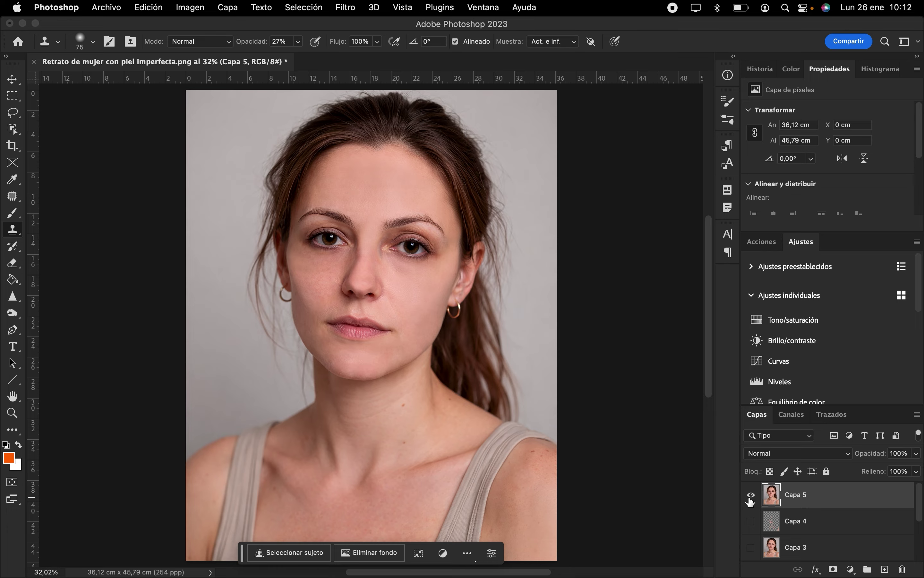
{"action": "left_click", "coordinate": [751, 497]}
{"action": "left_click", "coordinate": [751, 496]}
{"action": "left_click", "coordinate": [751, 497]}
{"action": "left_click", "coordinate": [750, 497]}
{"action": "left_click", "coordinate": [751, 497]}
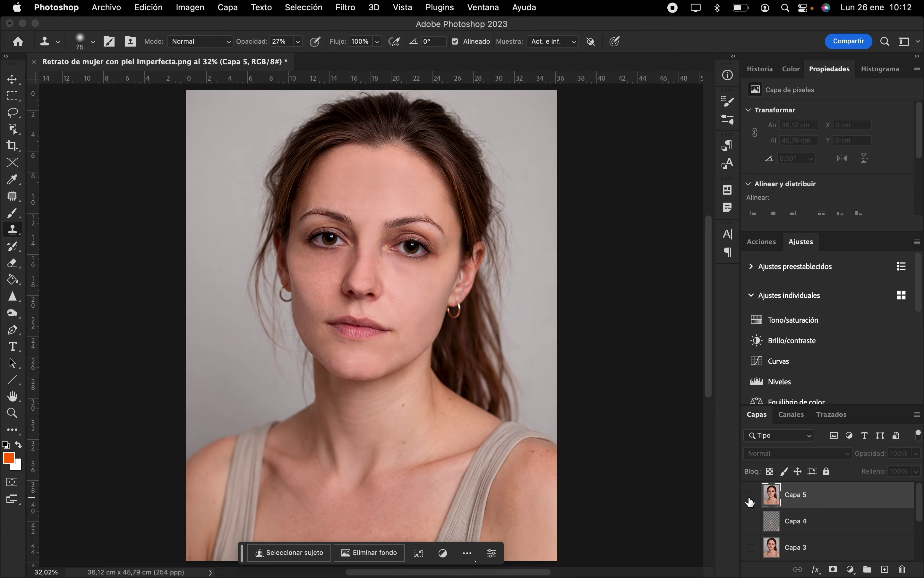
{"action": "left_click", "coordinate": [751, 497]}
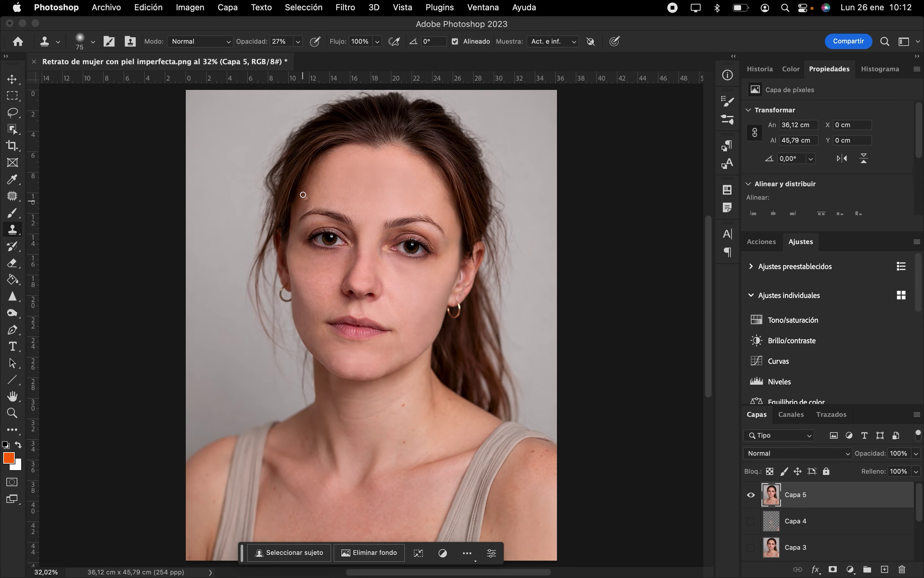
- Add a new empty layer above Capa 5
{"action": "scroll", "coordinate": [335, 168], "scroll_direction": "up", "scroll_amount": 3}
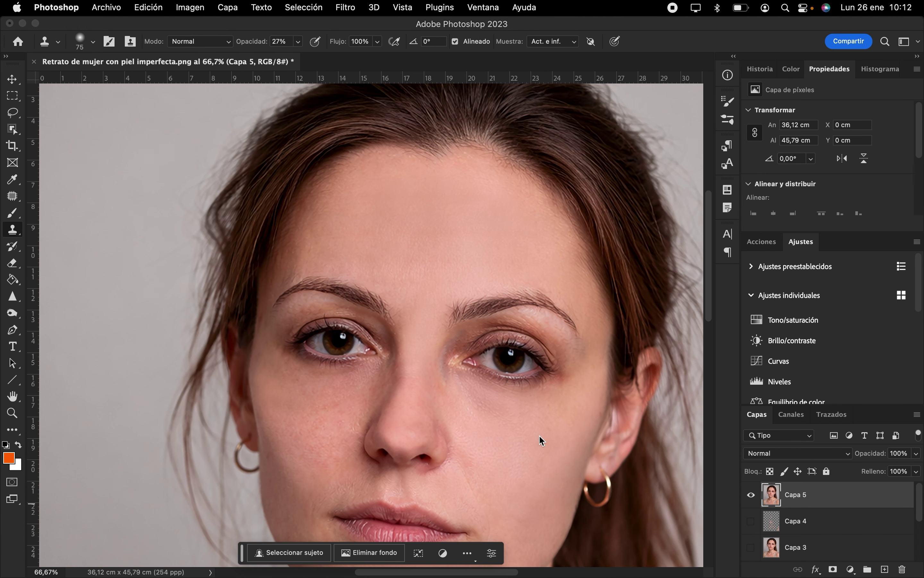
{"action": "left_click", "coordinate": [885, 570]}
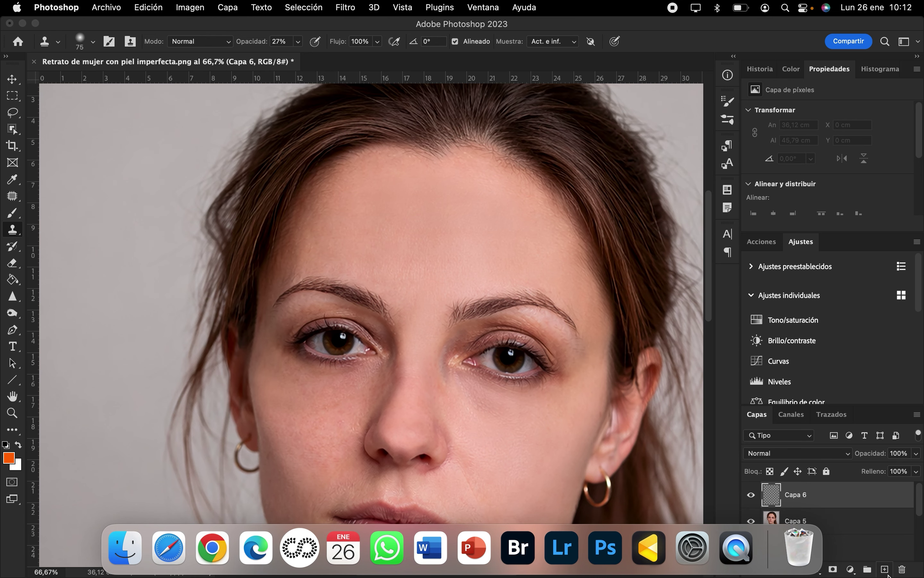
{"action": "left_click", "coordinate": [80, 42]}
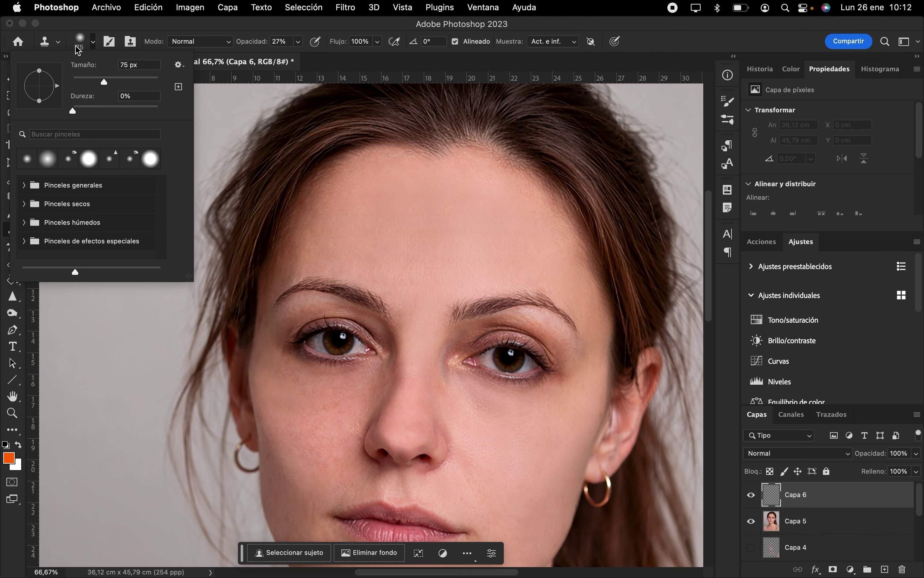
{"action": "left_click", "coordinate": [364, 257], "text": "alt"}
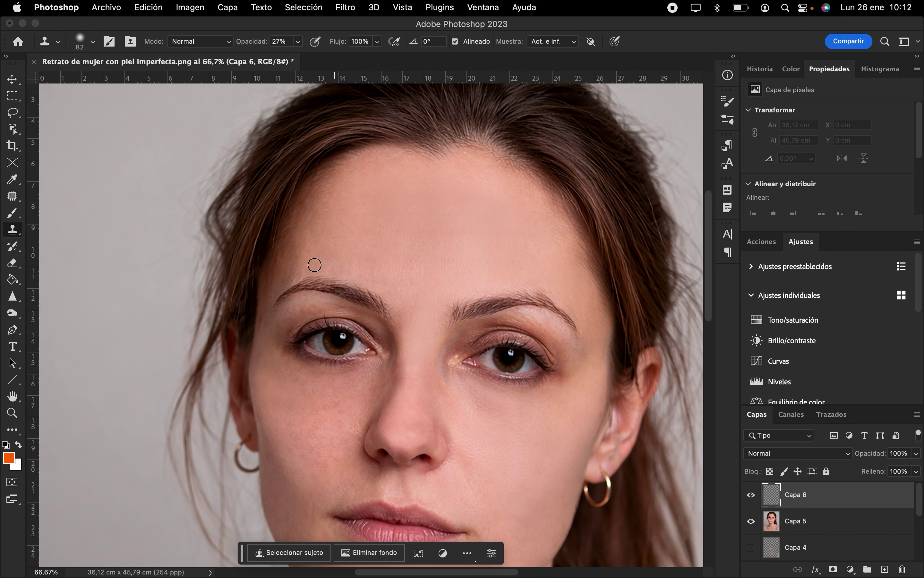
{"action": "mouse_move", "coordinate": [261, 320]}
{"action": "left_mouse_down"}
{"action": "mouse_move", "coordinate": [289, 227]}
{"action": "mouse_move", "coordinate": [282, 269]}
{"action": "mouse_move", "coordinate": [298, 270]}
{"action": "mouse_move", "coordinate": [292, 219]}
{"action": "left_mouse_up"}
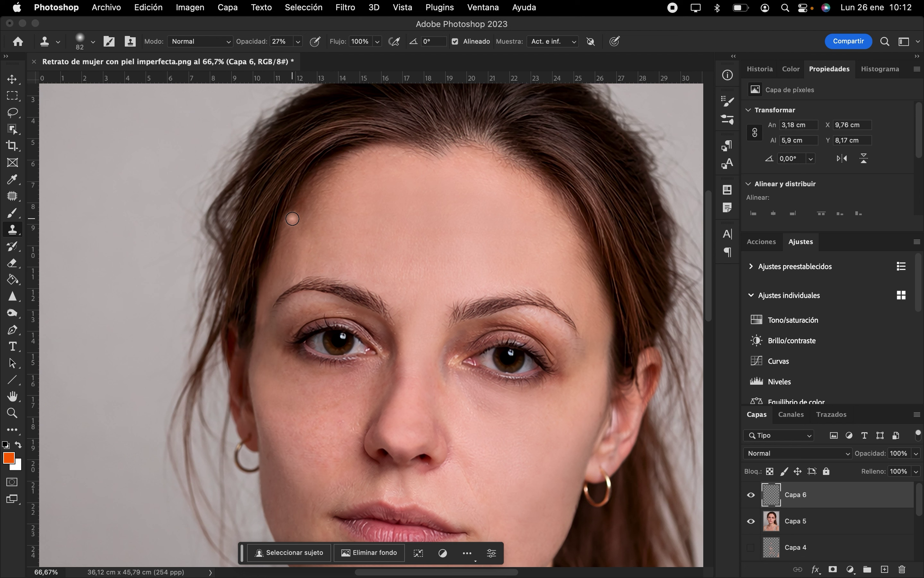
{"action": "left_click", "coordinate": [93, 41]}
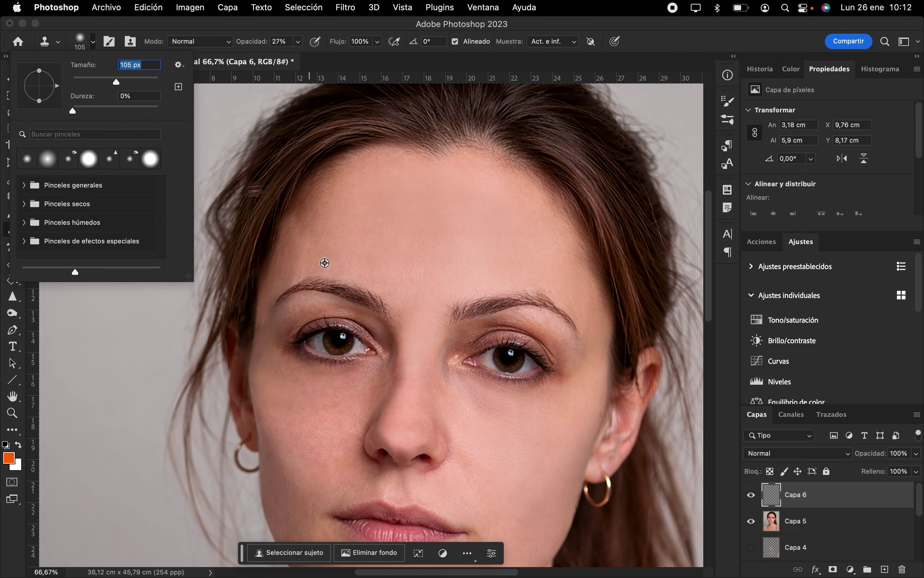
{"action": "left_click", "coordinate": [338, 252], "text": "alt"}
{"action": "mouse_move", "coordinate": [305, 261]}
{"action": "left_mouse_down"}
{"action": "mouse_move", "coordinate": [308, 193]}
{"action": "mouse_move", "coordinate": [310, 207]}
{"action": "mouse_move", "coordinate": [314, 190]}
{"action": "mouse_move", "coordinate": [343, 180]}
{"action": "left_mouse_up"}
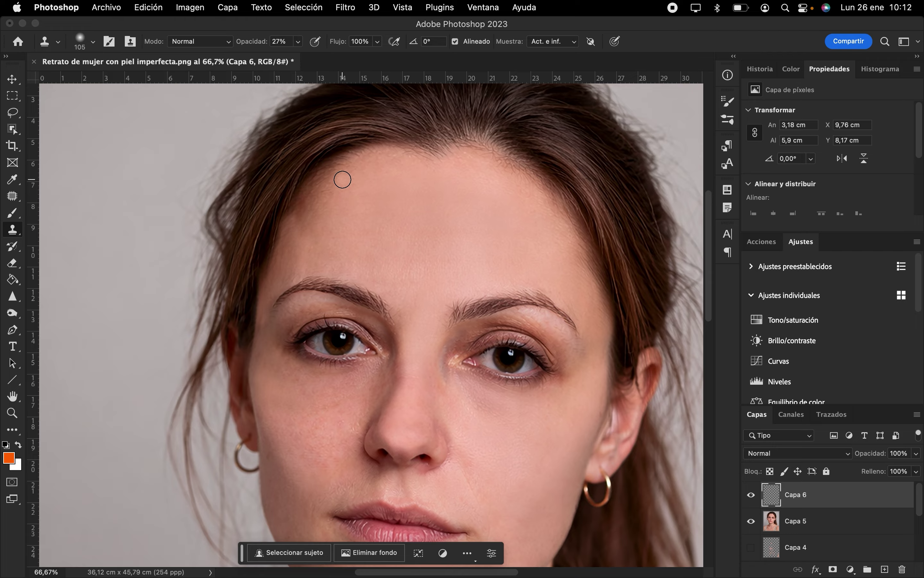
{"action": "left_click", "coordinate": [310, 175]}
{"action": "left_click", "coordinate": [83, 47]}
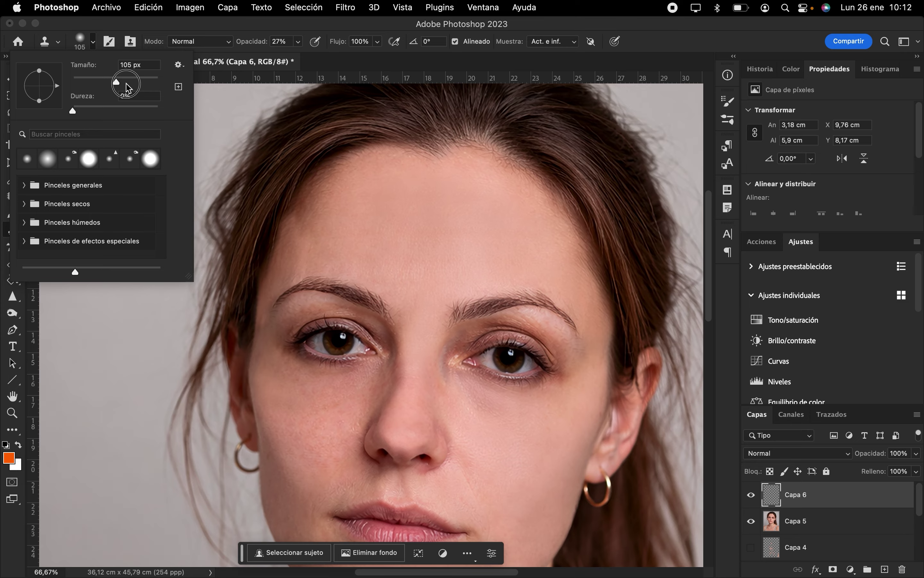
{"action": "left_click", "coordinate": [292, 192]}
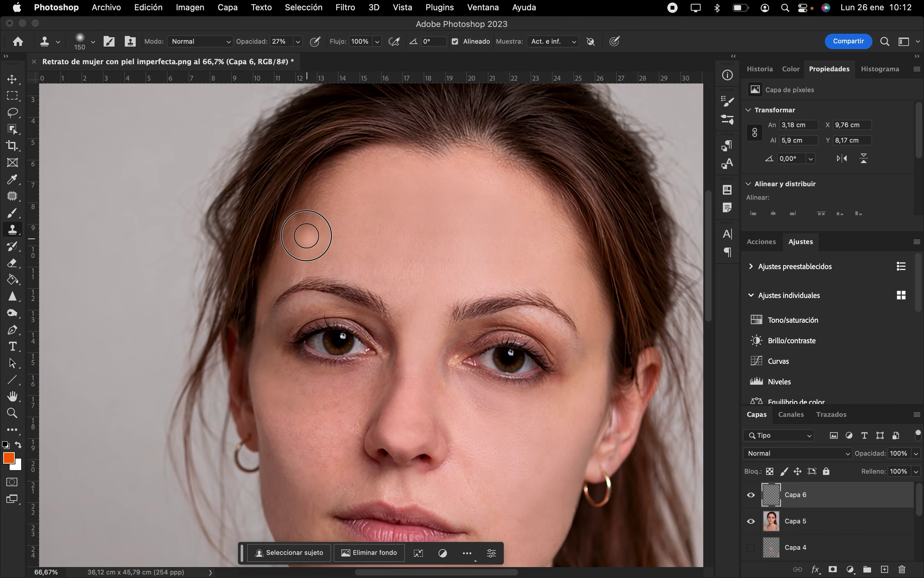
{"action": "mouse_move", "coordinate": [306, 230]}
{"action": "left_mouse_down"}
{"action": "mouse_move", "coordinate": [319, 210]}
{"action": "mouse_move", "coordinate": [305, 201]}
{"action": "mouse_move", "coordinate": [343, 165]}
{"action": "mouse_move", "coordinate": [294, 235]}
{"action": "left_mouse_up"}
{"action": "key", "text": "super+z"}
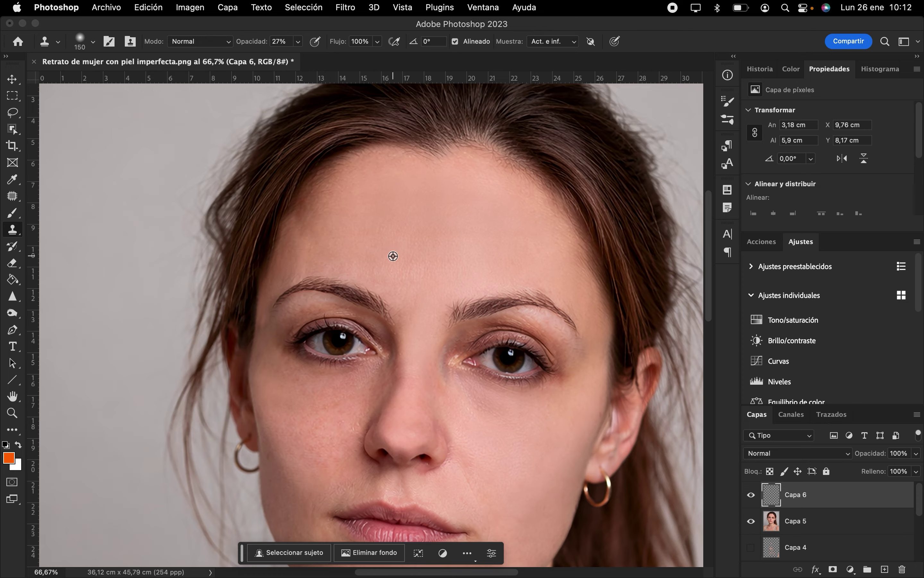
{"action": "mouse_move", "coordinate": [299, 240]}
{"action": "left_mouse_down"}
{"action": "mouse_move", "coordinate": [336, 173]}
{"action": "mouse_move", "coordinate": [300, 250]}
{"action": "left_mouse_up"}
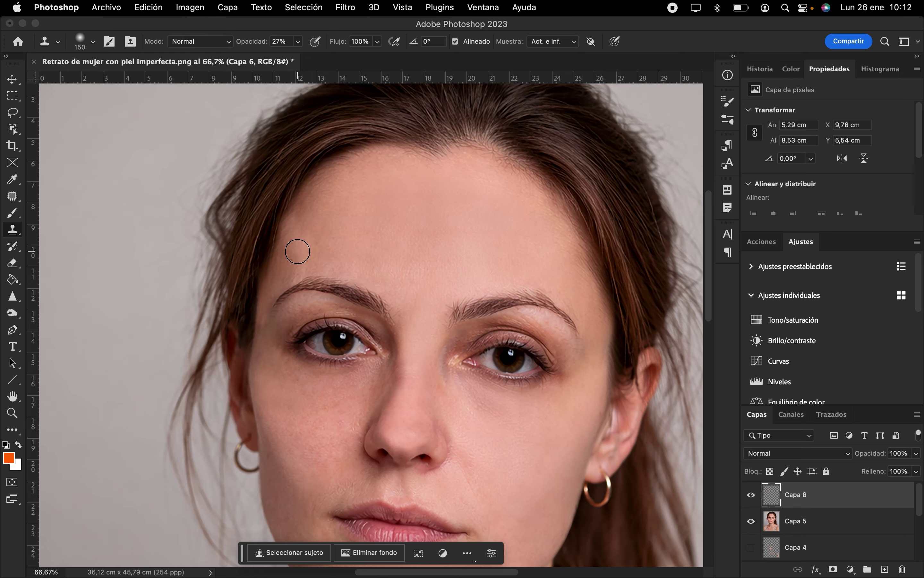
{"action": "key", "text": "super+z"}
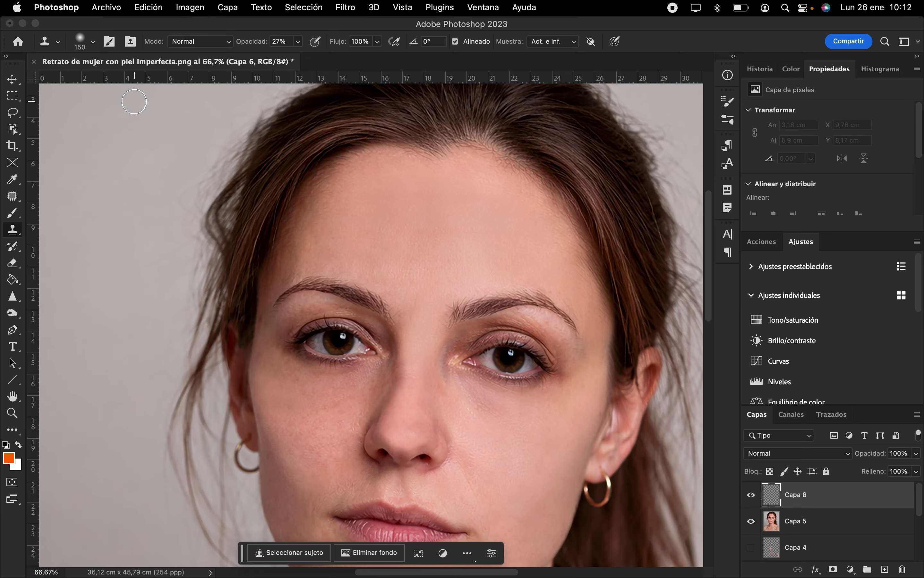
- Clone forehead skin up to the left hairline with a 150 px stamp at 100% opacity, and lower Capa 6's opacity to 23%
{"action": "left_click", "coordinate": [91, 43]}
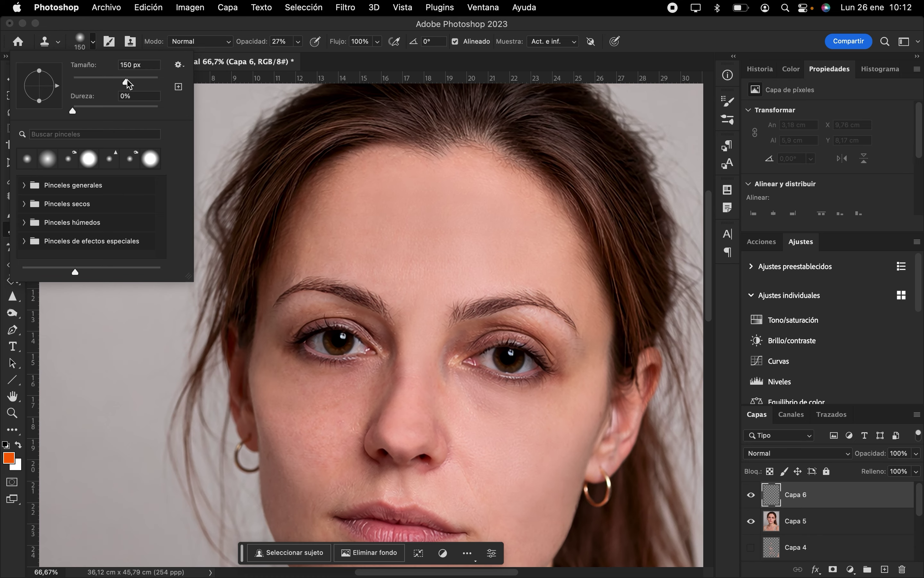
{"action": "left_click_drag", "start_coordinate": [241, 48], "coordinate": [356, 42]}
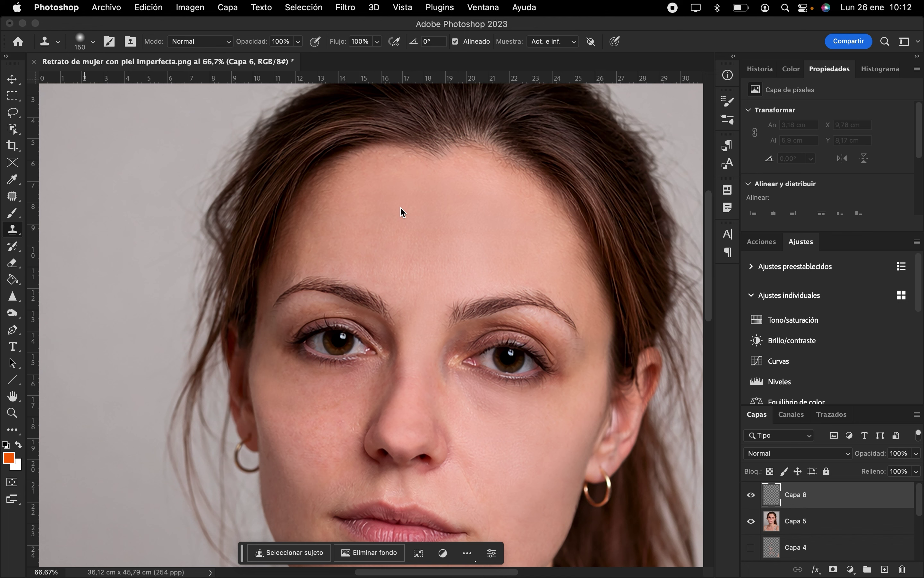
{"action": "mouse_move", "coordinate": [273, 304]}
{"action": "left_mouse_down"}
{"action": "mouse_move", "coordinate": [264, 301]}
{"action": "mouse_move", "coordinate": [270, 265]}
{"action": "mouse_move", "coordinate": [277, 274]}
{"action": "left_mouse_up"}
{"action": "mouse_move", "coordinate": [301, 268]}
{"action": "left_mouse_down"}
{"action": "mouse_move", "coordinate": [278, 262]}
{"action": "mouse_move", "coordinate": [320, 198]}
{"action": "mouse_move", "coordinate": [289, 262]}
{"action": "mouse_move", "coordinate": [326, 198]}
{"action": "mouse_move", "coordinate": [305, 203]}
{"action": "mouse_move", "coordinate": [346, 166]}
{"action": "mouse_move", "coordinate": [295, 215]}
{"action": "mouse_move", "coordinate": [306, 252]}
{"action": "mouse_move", "coordinate": [335, 252]}
{"action": "mouse_move", "coordinate": [353, 185]}
{"action": "mouse_move", "coordinate": [316, 227]}
{"action": "mouse_move", "coordinate": [353, 165]}
{"action": "mouse_move", "coordinate": [368, 187]}
{"action": "left_mouse_up"}
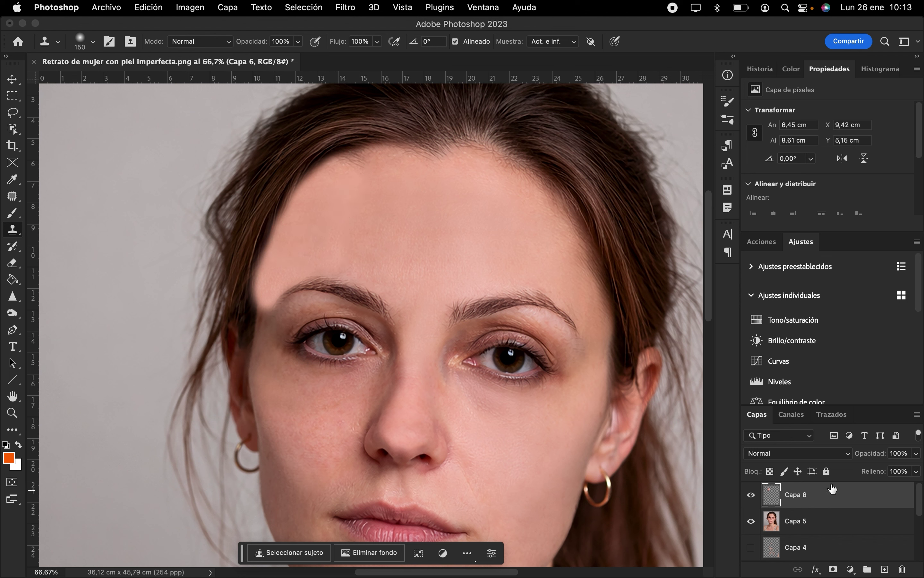
{"action": "mouse_move", "coordinate": [871, 456]}
{"action": "left_mouse_down"}
{"action": "mouse_move", "coordinate": [836, 451]}
{"action": "mouse_move", "coordinate": [822, 461]}
{"action": "left_mouse_up"}
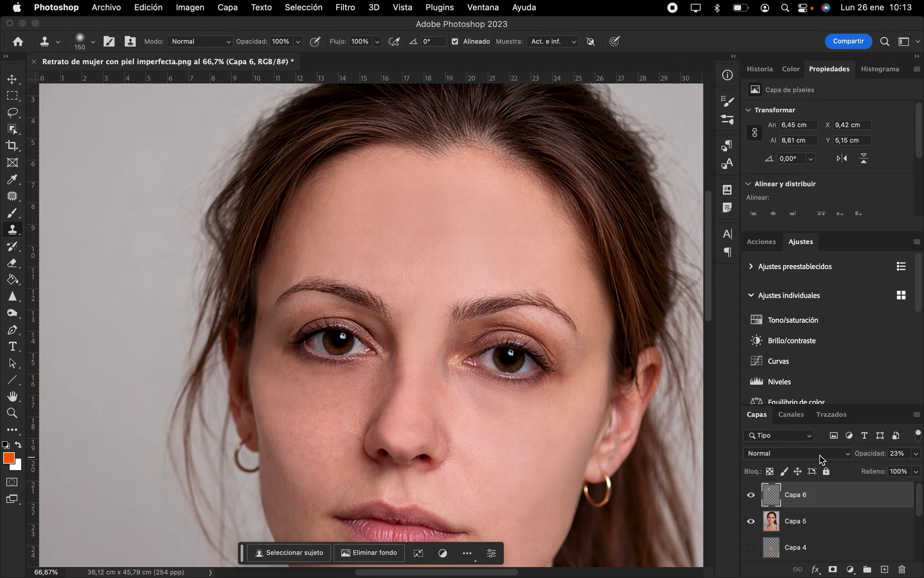
- Add a layer mask to Capa 6 and hide the cloned skin over the left hairline with a 117 px black brush
{"action": "left_click", "coordinate": [833, 569]}
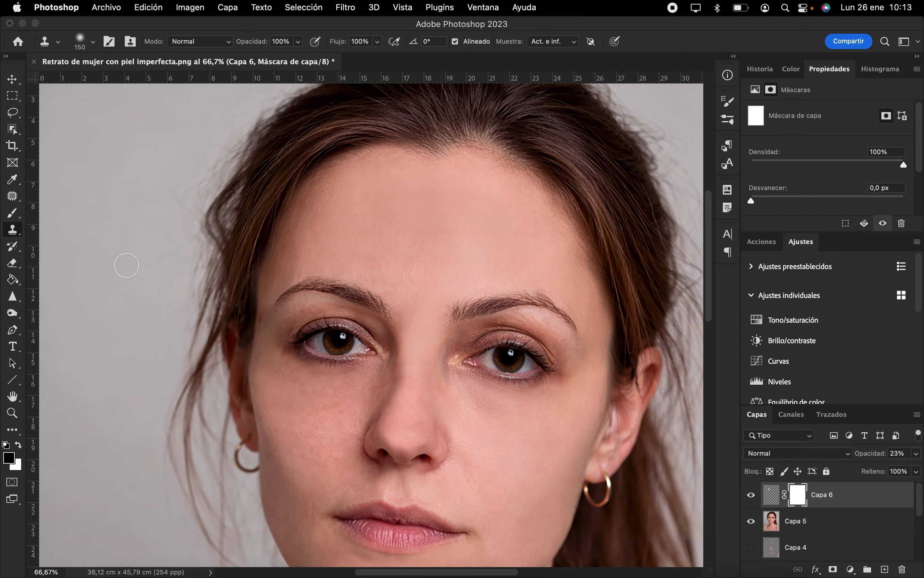
{"action": "left_click", "coordinate": [9, 213]}
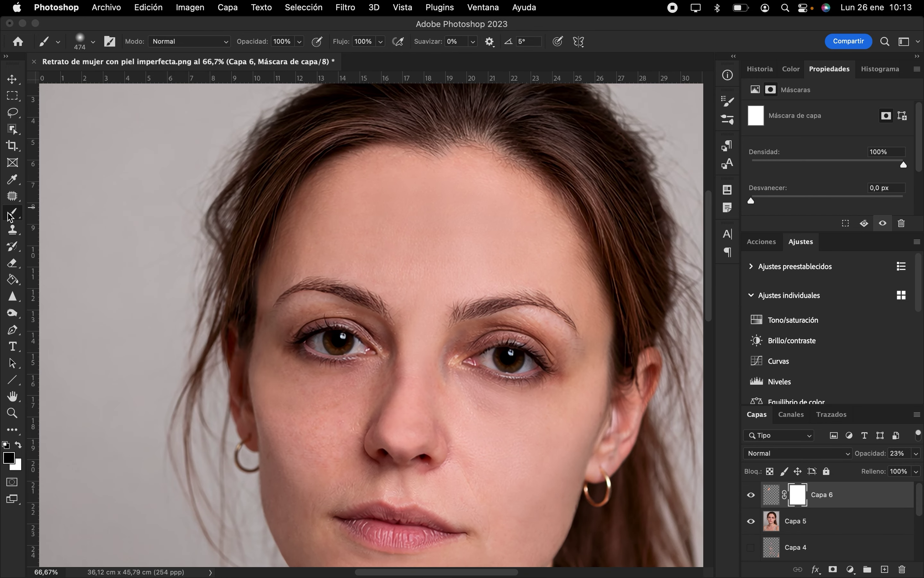
{"action": "left_click", "coordinate": [79, 46]}
{"action": "left_click_drag", "start_coordinate": [87, 79], "coordinate": [97, 81]}
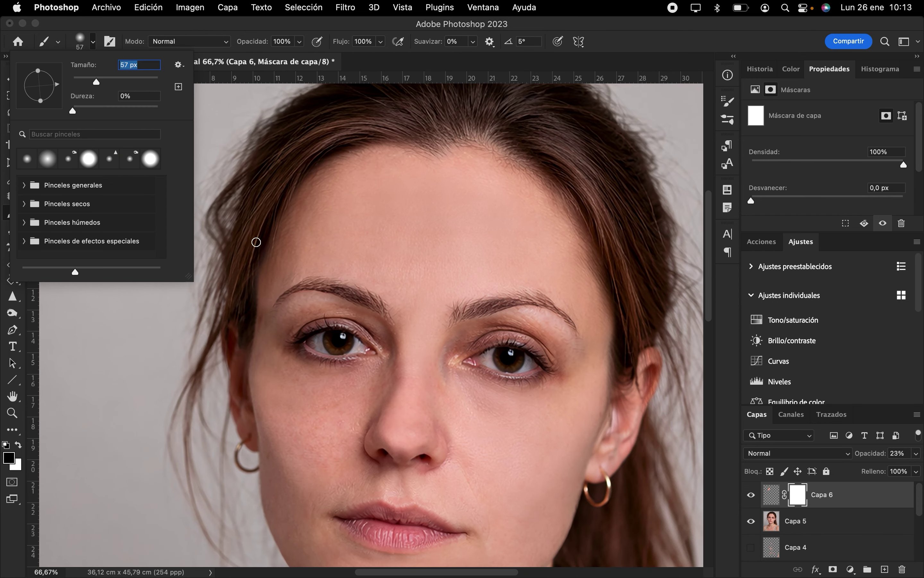
{"action": "left_click_drag", "start_coordinate": [262, 256], "coordinate": [251, 307]}
{"action": "key", "text": "super+z"}
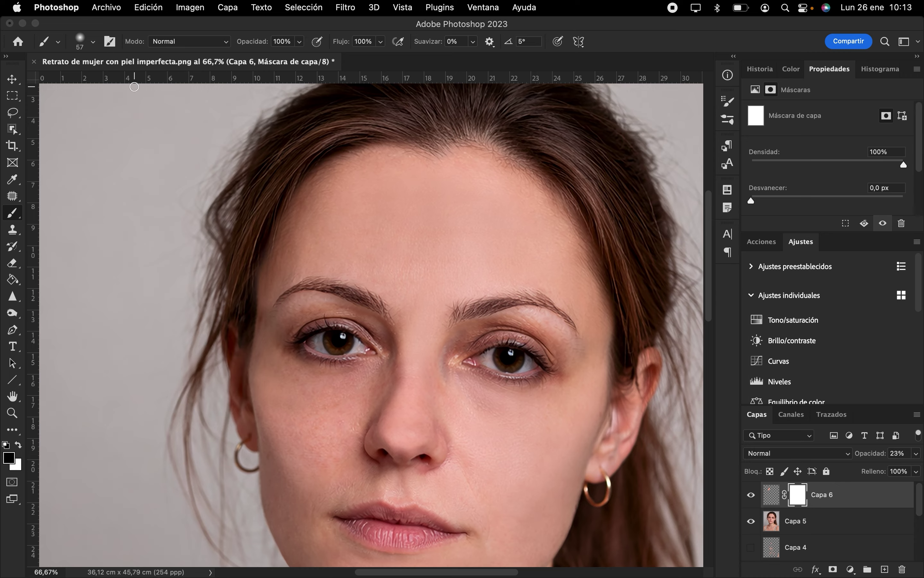
{"action": "left_click", "coordinate": [82, 45]}
{"action": "left_click_drag", "start_coordinate": [104, 74], "coordinate": [114, 81]}
{"action": "left_click", "coordinate": [248, 253]}
{"action": "left_click_drag", "start_coordinate": [257, 252], "coordinate": [249, 300]}
- Clone skin around the eyes and along the outer left cheek on Capa 6 with the 150 px stamp
{"action": "left_click", "coordinate": [771, 494]}
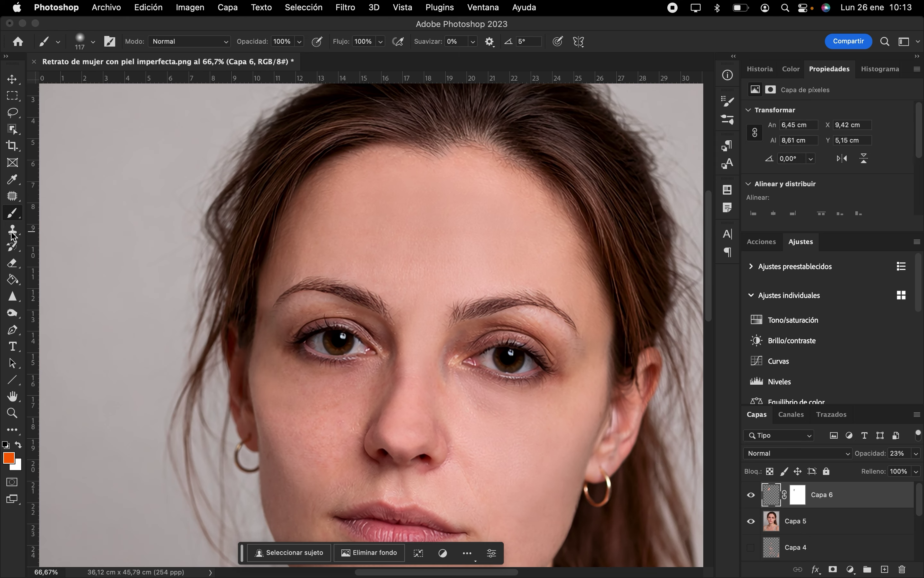
{"action": "left_click", "coordinate": [13, 230]}
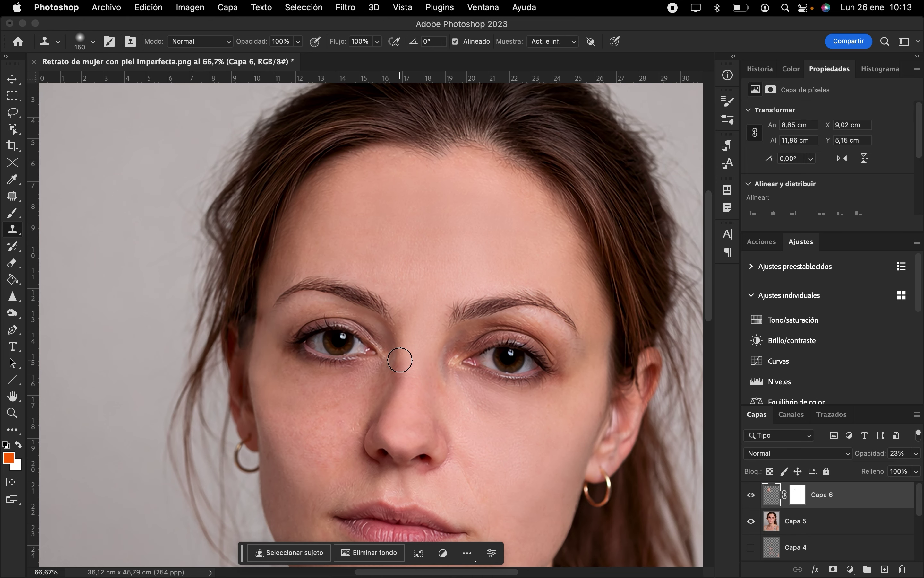
{"action": "mouse_move", "coordinate": [478, 337]}
{"action": "left_mouse_down"}
{"action": "mouse_move", "coordinate": [486, 344]}
{"action": "mouse_move", "coordinate": [553, 289]}
{"action": "mouse_move", "coordinate": [444, 372]}
{"action": "mouse_move", "coordinate": [512, 326]}
{"action": "left_mouse_up"}
{"action": "left_click", "coordinate": [258, 387]}
- Mask the cloned skin off the left ear edge and both eyes on Capa 6 with a 219 px black brush
{"action": "left_click", "coordinate": [798, 495]}
{"action": "left_click", "coordinate": [12, 213]}
{"action": "left_click", "coordinate": [93, 41]}
{"action": "left_click_drag", "start_coordinate": [115, 81], "coordinate": [138, 81]}
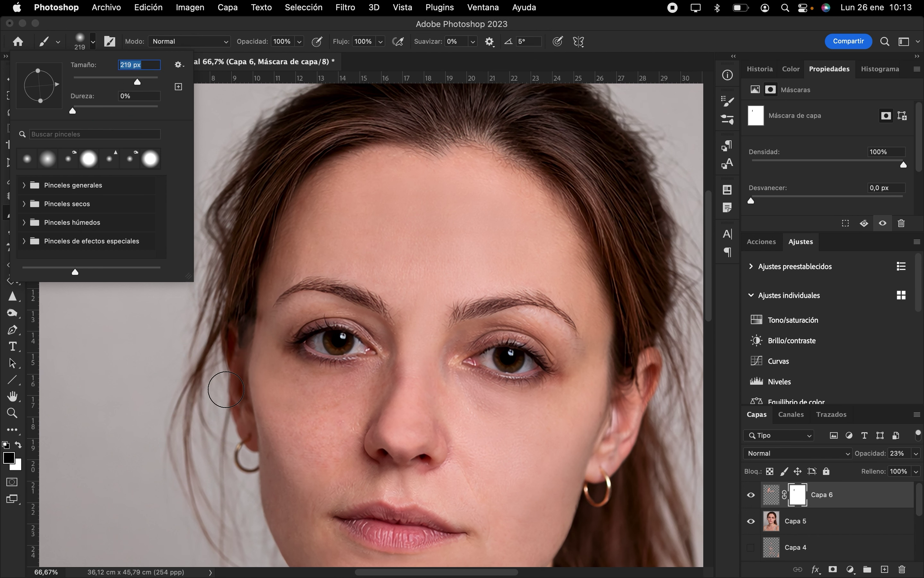
{"action": "left_click_drag", "start_coordinate": [227, 389], "coordinate": [248, 340]}
{"action": "mouse_move", "coordinate": [290, 344]}
{"action": "left_mouse_down"}
{"action": "mouse_move", "coordinate": [309, 336]}
{"action": "mouse_move", "coordinate": [355, 344]}
{"action": "left_mouse_up"}
{"action": "left_click_drag", "start_coordinate": [482, 355], "coordinate": [523, 358]}
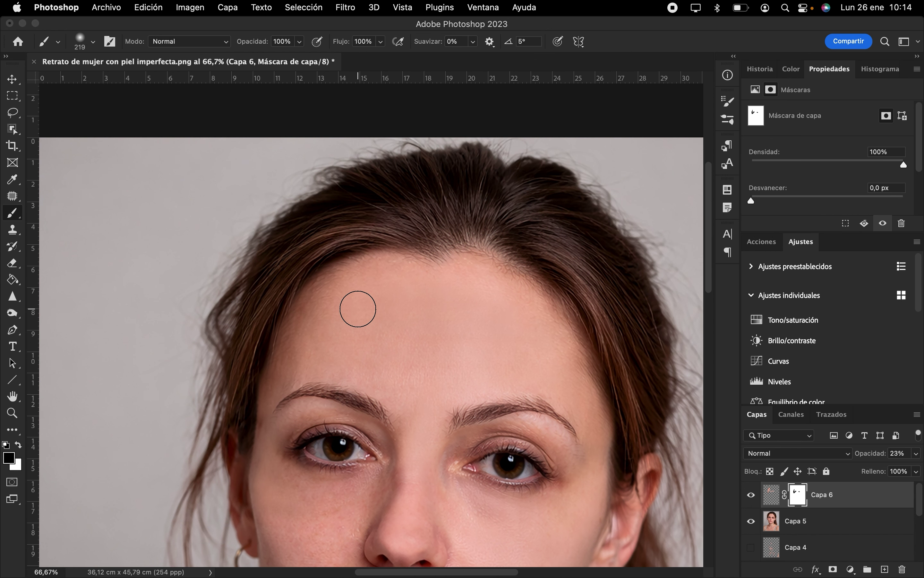
- Add a new layer above Capa 6 and sample a skin colour from the left cheek
{"action": "scroll", "coordinate": [446, 315], "scroll_direction": "down", "scroll_amount": 10}
{"action": "scroll", "coordinate": [459, 331], "scroll_direction": "up", "scroll_amount": 5}
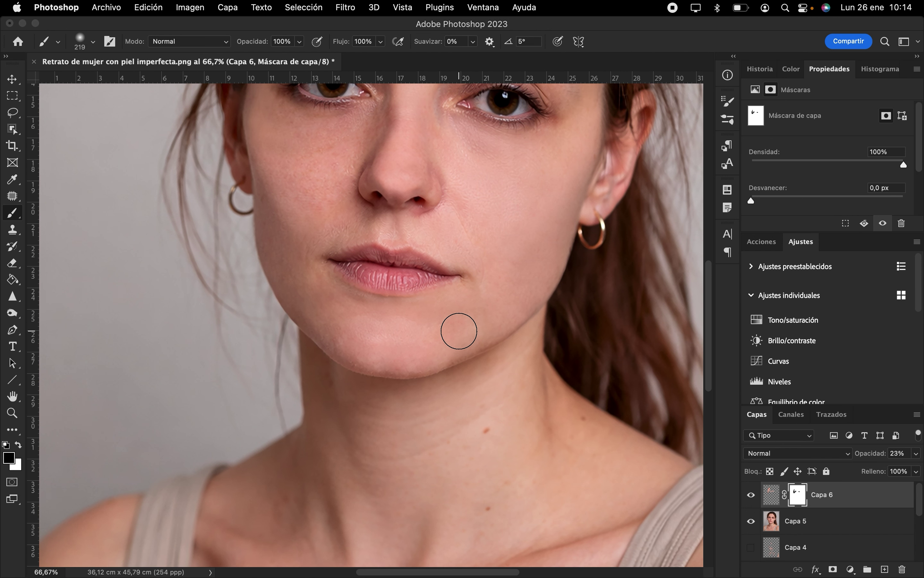
{"action": "scroll", "coordinate": [459, 331], "scroll_direction": "down", "scroll_amount": 6}
{"action": "scroll", "coordinate": [459, 331], "scroll_direction": "left", "scroll_amount": 3}
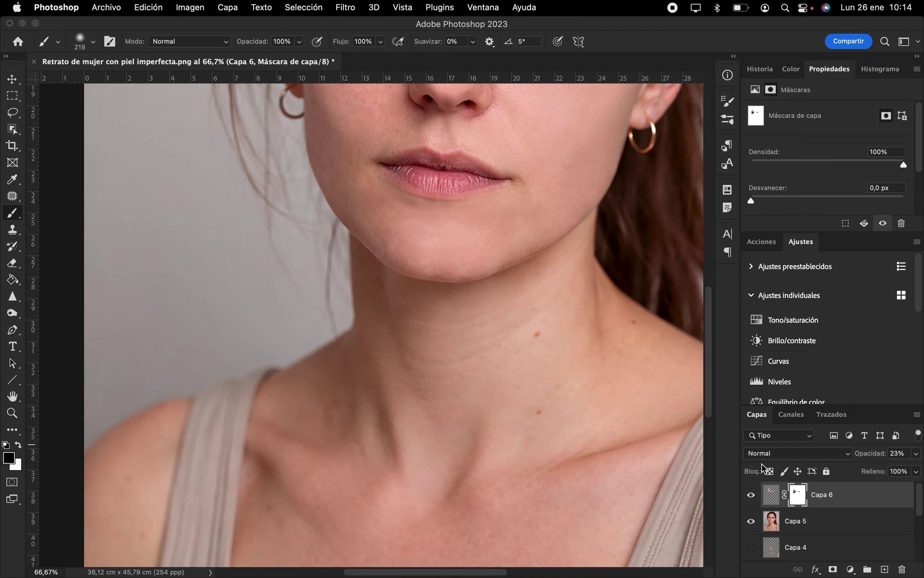
{"action": "left_click", "coordinate": [884, 568]}
{"action": "scroll", "coordinate": [408, 215], "scroll_direction": "up", "scroll_amount": 6}
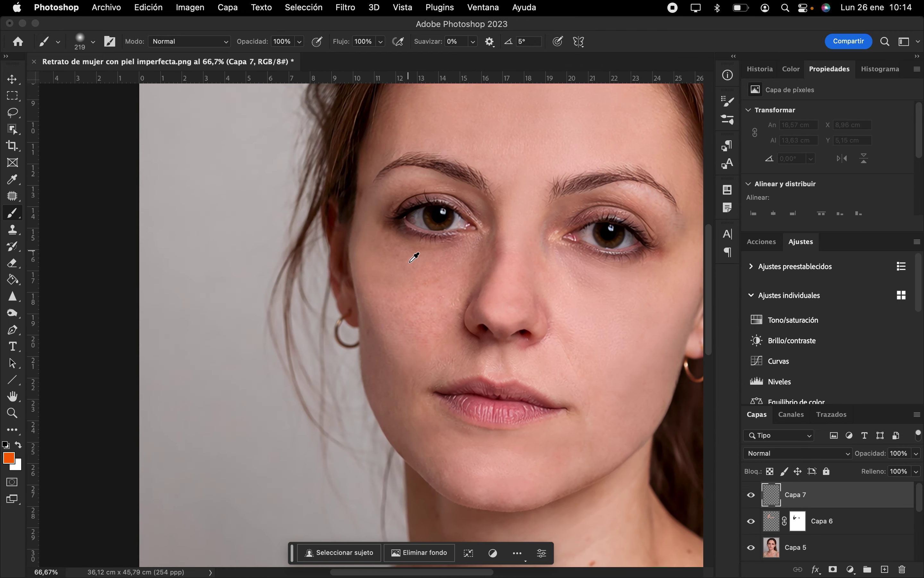
{"action": "left_click", "coordinate": [423, 319], "text": "alt"}
{"action": "left_click", "coordinate": [428, 305], "text": "alt"}
- Add a layer named "pintura de piel" and paint a sampled cheek tone over the left cheek and jaw at 219 px
{"action": "left_click", "coordinate": [885, 570]}
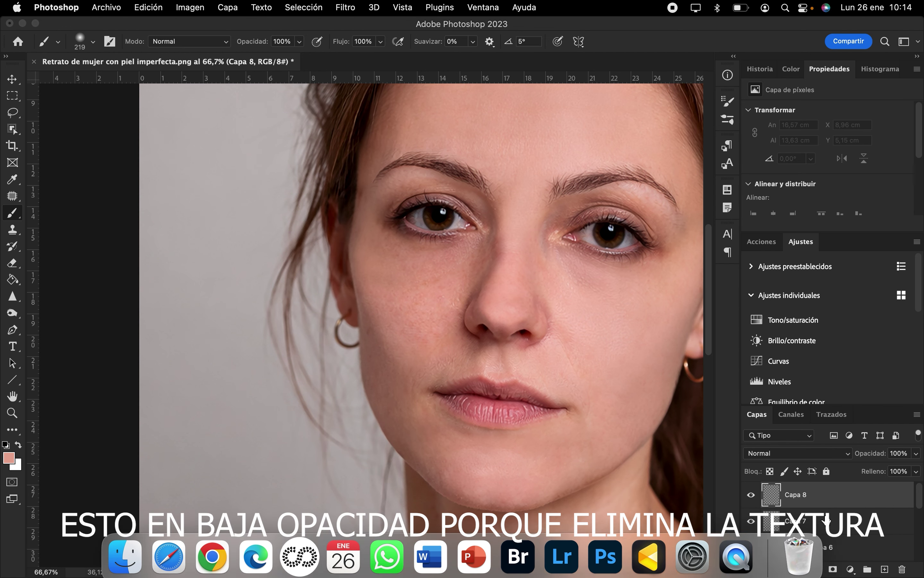
{"action": "double_click", "coordinate": [800, 495]}
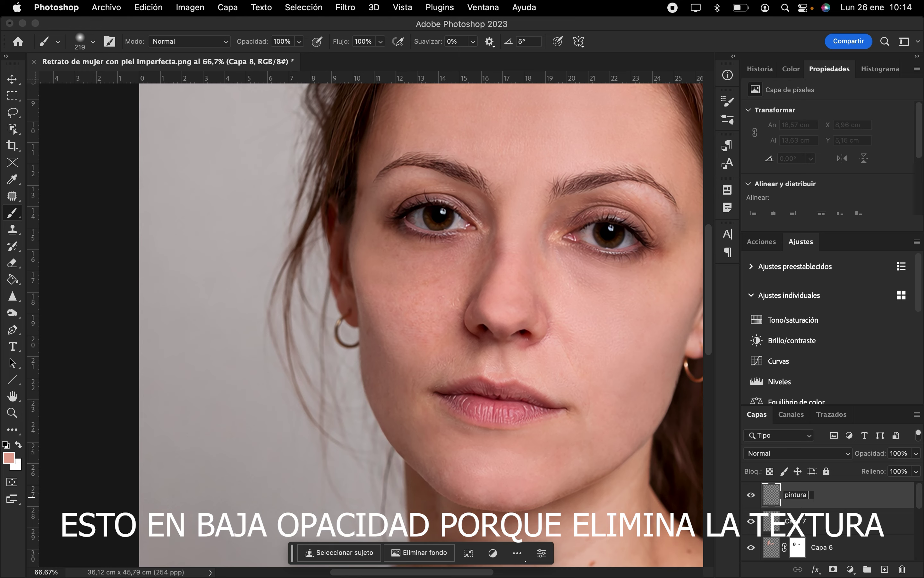
{"action": "key", "text": "Return"}
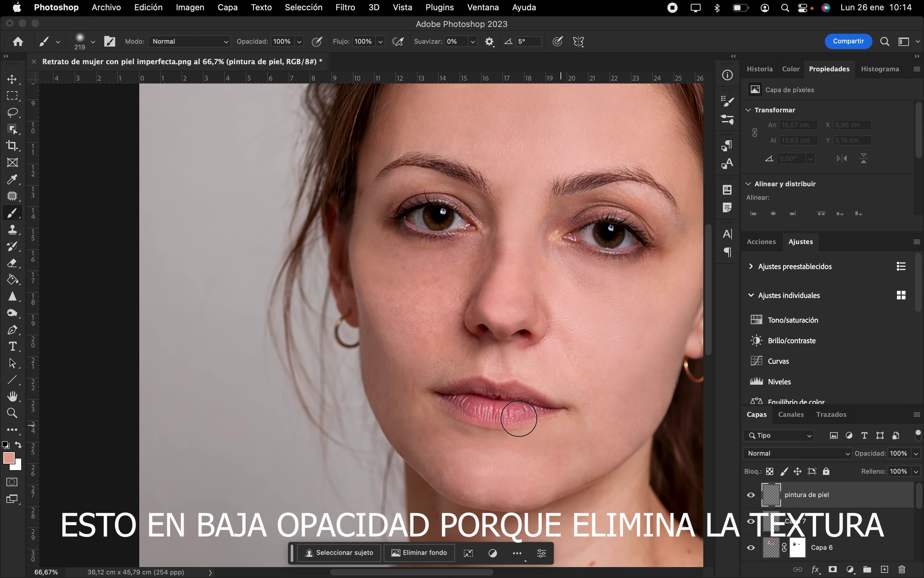
{"action": "left_click", "coordinate": [412, 319], "text": "alt"}
{"action": "mouse_move", "coordinate": [423, 437]}
{"action": "left_mouse_down"}
{"action": "mouse_move", "coordinate": [396, 407]}
{"action": "mouse_move", "coordinate": [382, 323]}
{"action": "mouse_move", "coordinate": [385, 378]}
{"action": "mouse_move", "coordinate": [405, 384]}
{"action": "mouse_move", "coordinate": [402, 355]}
{"action": "mouse_move", "coordinate": [400, 384]}
{"action": "left_mouse_up"}
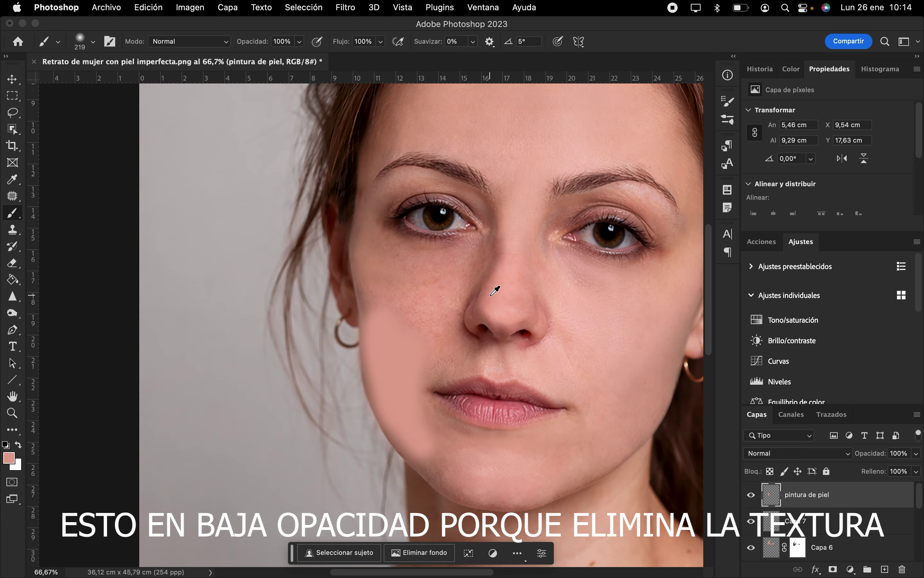
- Cover the forehead with a skin tone sampled from it, enlarging the brush to 399 px
{"action": "scroll", "coordinate": [474, 229], "scroll_direction": "up", "scroll_amount": 3}
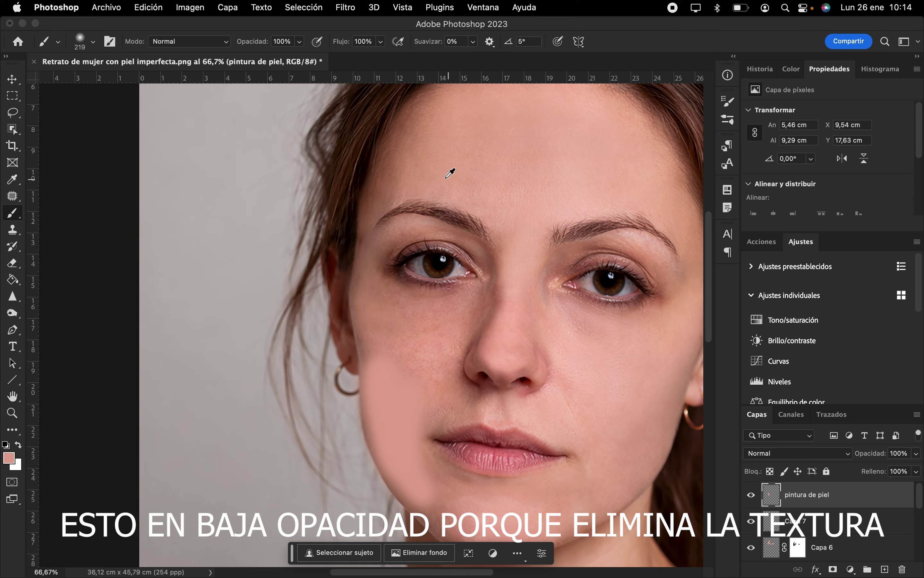
{"action": "left_click", "coordinate": [401, 160], "text": "alt"}
{"action": "mouse_move", "coordinate": [420, 176]}
{"action": "left_mouse_down"}
{"action": "mouse_move", "coordinate": [520, 279]}
{"action": "mouse_move", "coordinate": [655, 199]}
{"action": "left_mouse_up"}
{"action": "left_click_drag", "start_coordinate": [656, 199], "coordinate": [520, 159]}
{"action": "scroll", "coordinate": [520, 159], "scroll_direction": "up", "scroll_amount": 5}
{"action": "left_click", "coordinate": [93, 42]}
{"action": "left_click_drag", "start_coordinate": [82, 91], "coordinate": [100, 91]}
{"action": "left_click_drag", "start_coordinate": [473, 229], "coordinate": [545, 209]}
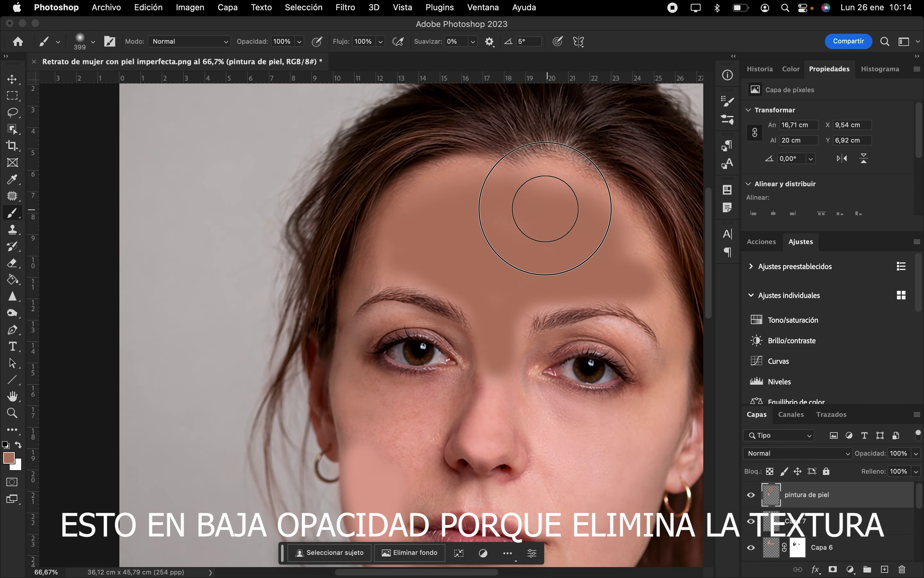
- Paint skin tone over the cheeks and lower face, and reduce the "pintura de piel" layer's opacity to 17%
{"action": "scroll", "coordinate": [501, 344], "scroll_direction": "down", "scroll_amount": 5}
{"action": "left_click_drag", "start_coordinate": [589, 276], "coordinate": [471, 361]}
{"action": "left_click_drag", "start_coordinate": [550, 412], "coordinate": [412, 466]}
{"action": "left_click_drag", "start_coordinate": [364, 335], "coordinate": [324, 413]}
{"action": "left_click_drag", "start_coordinate": [870, 454], "coordinate": [814, 461]}
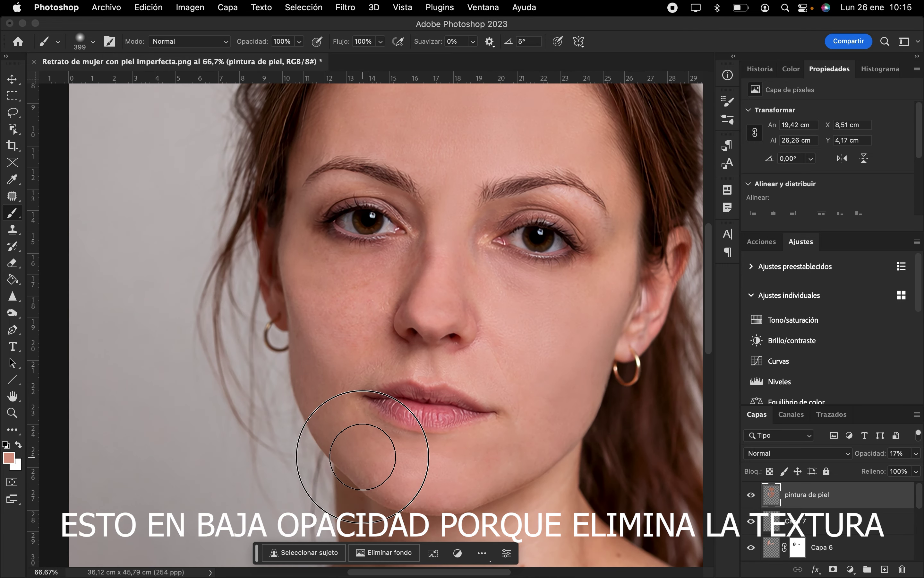
- Sample skin tones from the chin and neck area and paint them over the neck and chest with the 399 px brush
{"action": "scroll", "coordinate": [363, 457], "scroll_direction": "down", "scroll_amount": 5}
{"action": "left_click", "coordinate": [472, 422], "text": "alt"}
{"action": "mouse_move", "coordinate": [472, 421]}
{"action": "left_mouse_down"}
{"action": "mouse_move", "coordinate": [529, 384]}
{"action": "mouse_move", "coordinate": [609, 492]}
{"action": "left_mouse_up"}
{"action": "scroll", "coordinate": [508, 466], "scroll_direction": "down", "scroll_amount": 5}
{"action": "left_click", "coordinate": [478, 467], "text": "alt"}
{"action": "left_click_drag", "start_coordinate": [644, 345], "coordinate": [328, 402]}
{"action": "key", "text": "super+plus"}
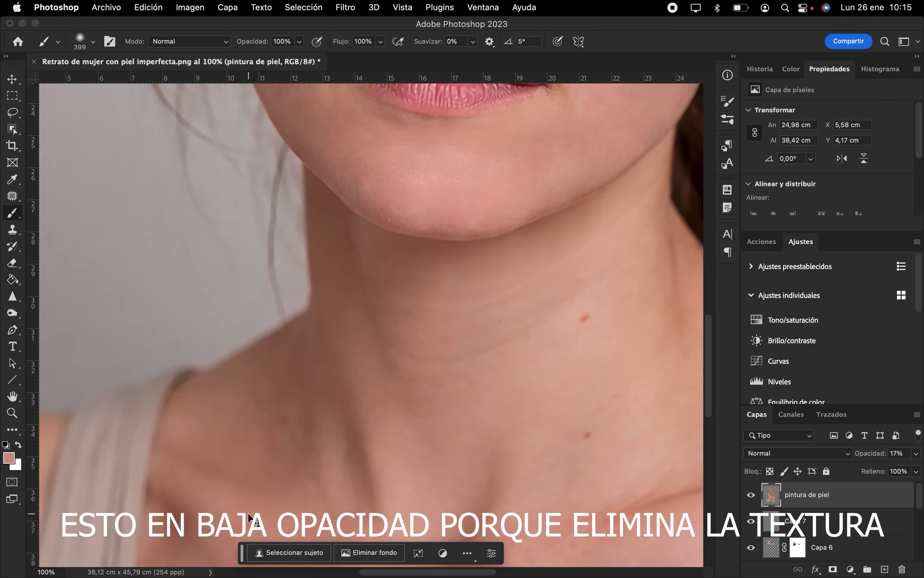
- Reduce the "pintura de piel" layer's opacity to 10% and add a Levels adjustment layer with brightened midtones
{"action": "key", "text": "super+0"}
{"action": "left_click_drag", "start_coordinate": [872, 454], "coordinate": [867, 454]}
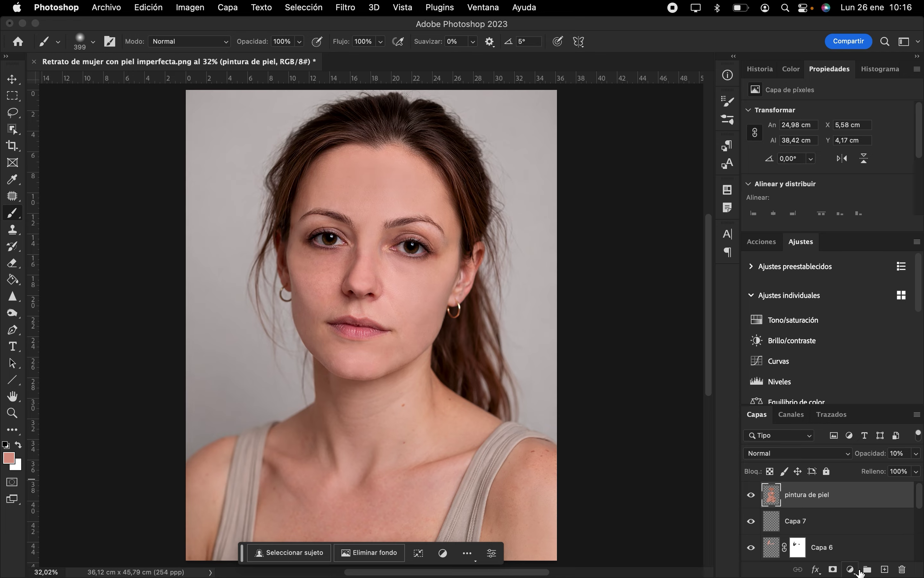
{"action": "left_click", "coordinate": [848, 570]}
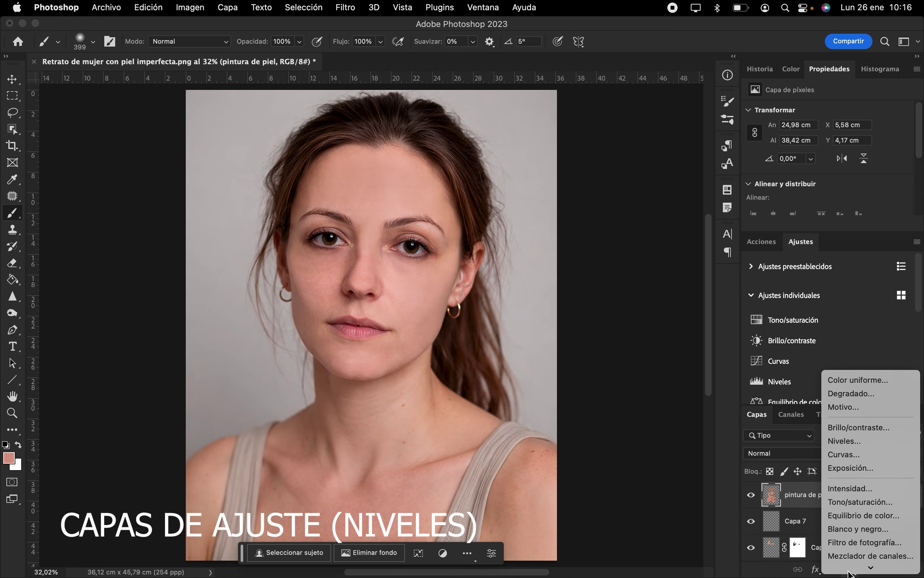
{"action": "left_click", "coordinate": [862, 444]}
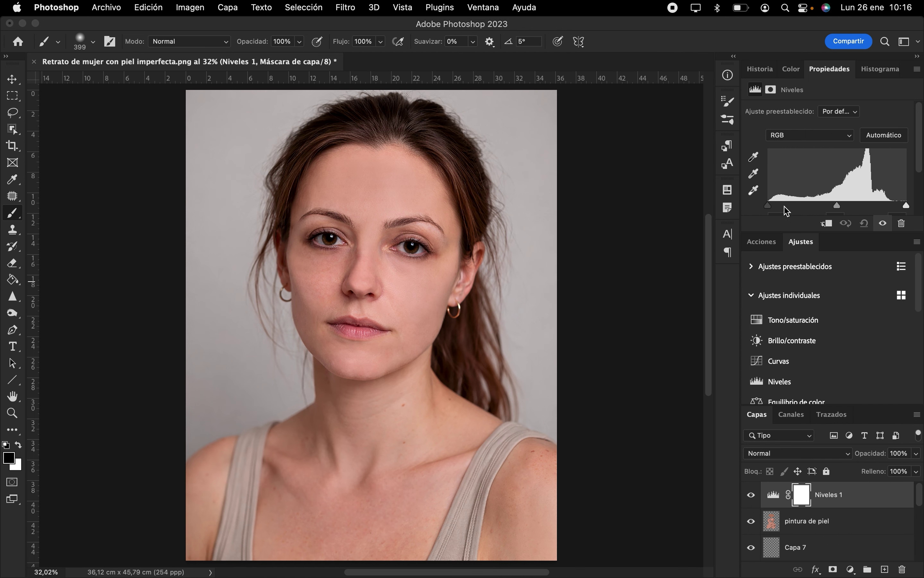
{"action": "left_click_drag", "start_coordinate": [840, 209], "coordinate": [816, 212]}
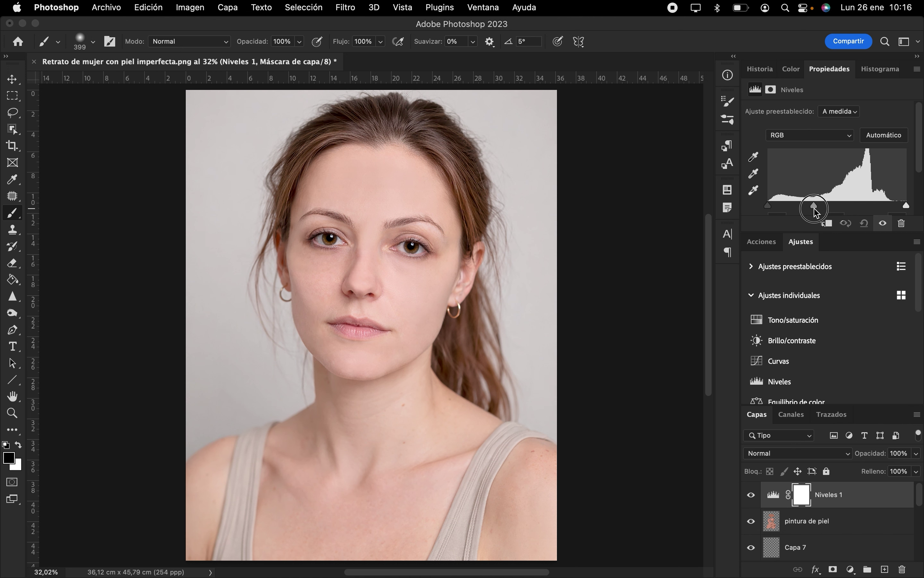
- Mask the Levels adjustment off the face, hair and body with a 2293 px black brush
{"action": "left_click", "coordinate": [800, 496]}
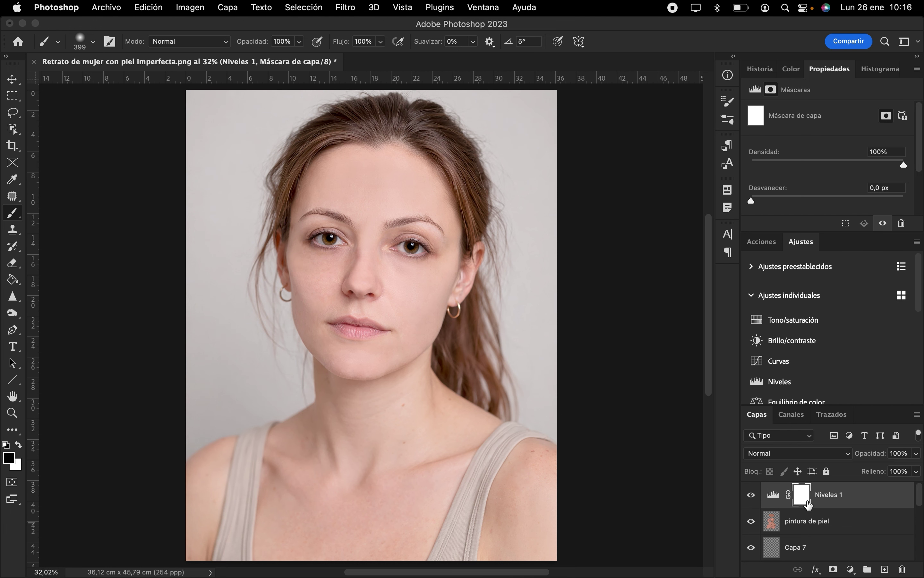
{"action": "left_click", "coordinate": [93, 42]}
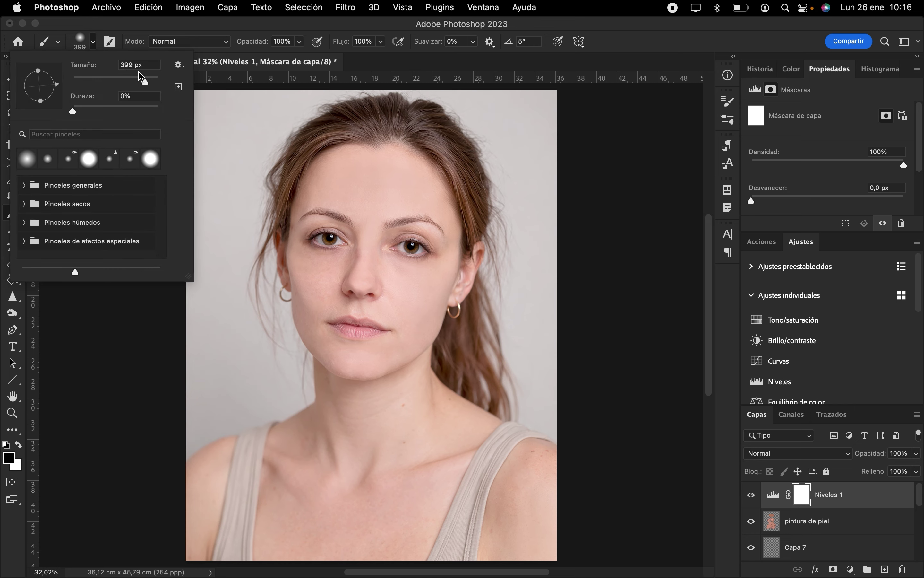
{"action": "left_click_drag", "start_coordinate": [141, 77], "coordinate": [158, 82]}
{"action": "mouse_move", "coordinate": [443, 189]}
{"action": "left_mouse_down"}
{"action": "mouse_move", "coordinate": [474, 398]}
{"action": "mouse_move", "coordinate": [439, 398]}
{"action": "left_mouse_up"}
{"action": "left_click_drag", "start_coordinate": [382, 458], "coordinate": [227, 505]}
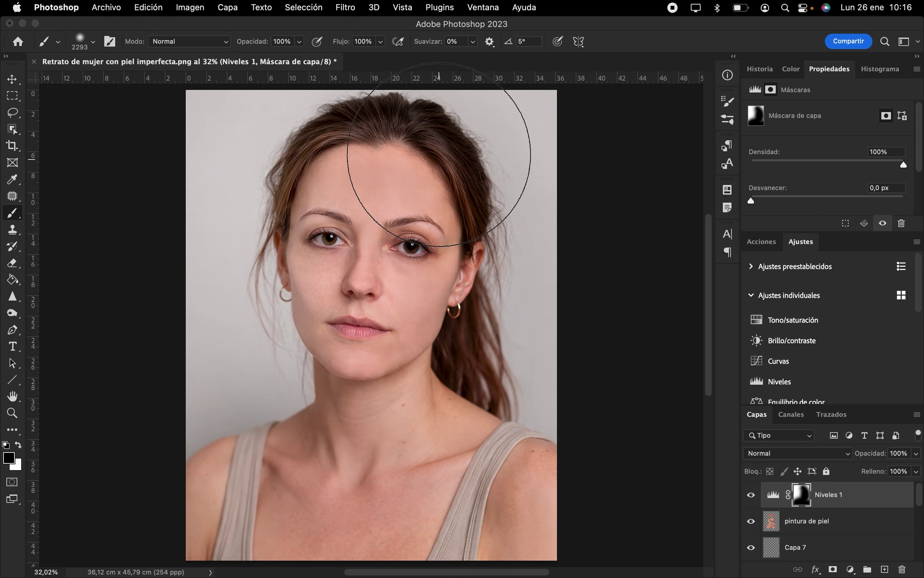
{"action": "mouse_move", "coordinate": [393, 137]}
{"action": "left_mouse_down"}
{"action": "mouse_move", "coordinate": [372, 129]}
{"action": "mouse_move", "coordinate": [445, 233]}
{"action": "left_mouse_up"}
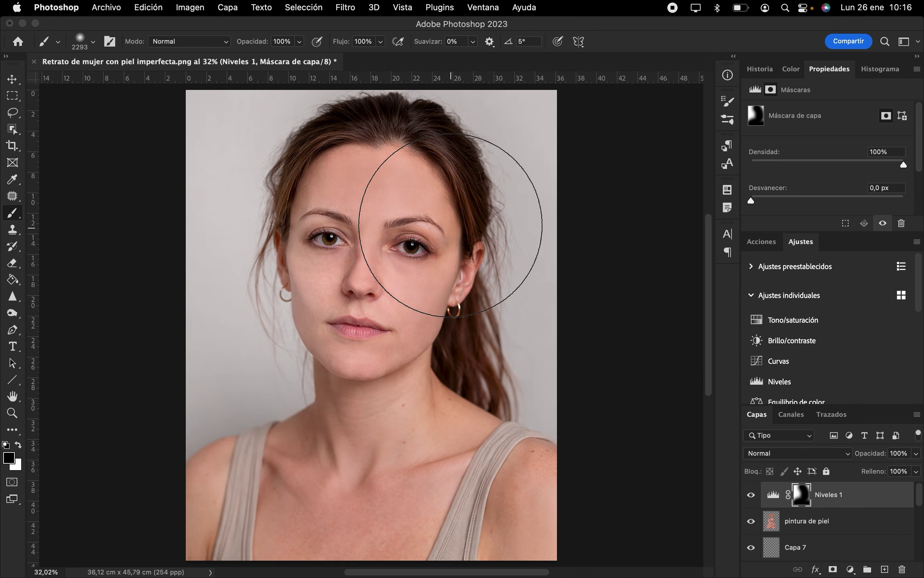
- Compare the image with and without the Levels layer and reduce its opacity to 59%
{"action": "left_click", "coordinate": [755, 496]}
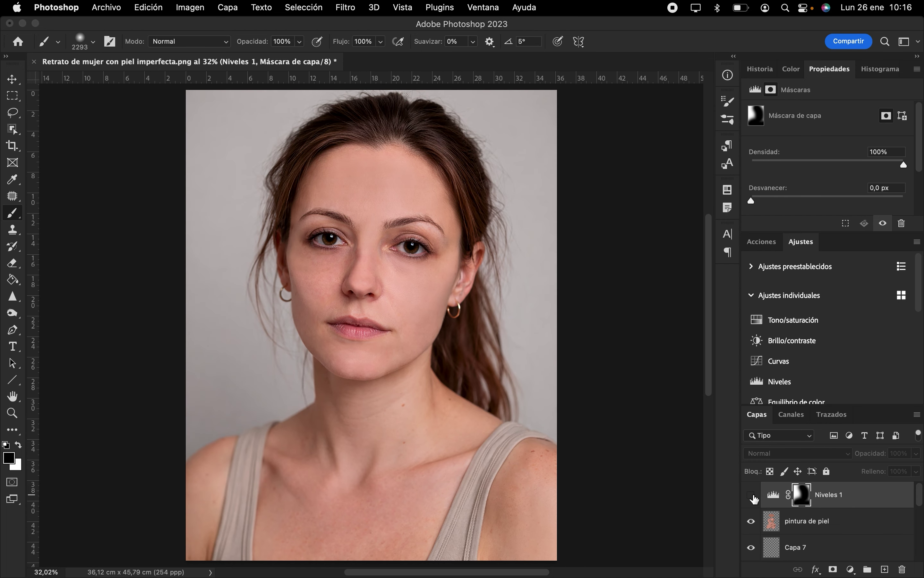
{"action": "left_click", "coordinate": [753, 496]}
{"action": "left_click_drag", "start_coordinate": [879, 461], "coordinate": [852, 459]}
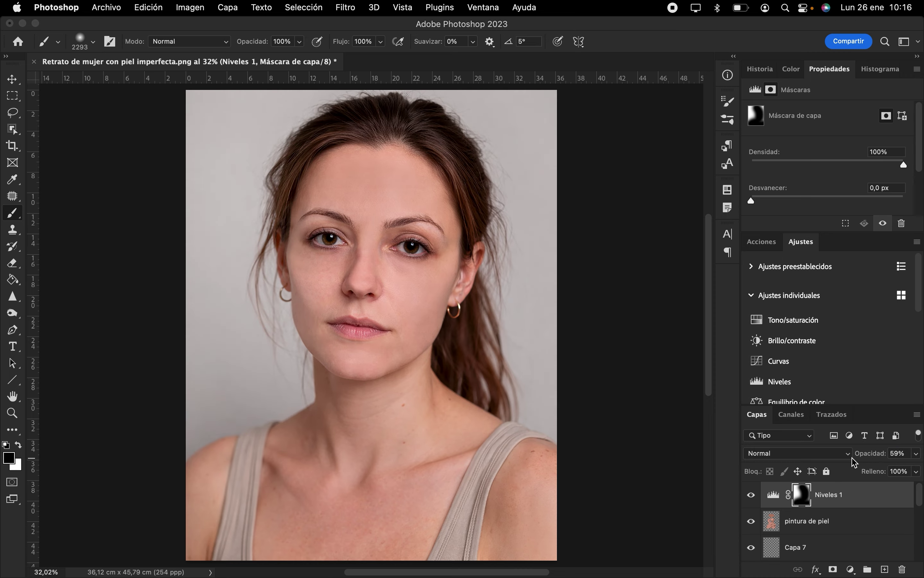
{"action": "left_click", "coordinate": [749, 496]}
{"action": "left_click", "coordinate": [750, 497]}
{"action": "left_click", "coordinate": [749, 497]}
{"action": "left_click", "coordinate": [750, 497]}
- Paint white on the Levels mask with a 940 px brush to restore the brightening over the hair and neck area
{"action": "left_click", "coordinate": [92, 43]}
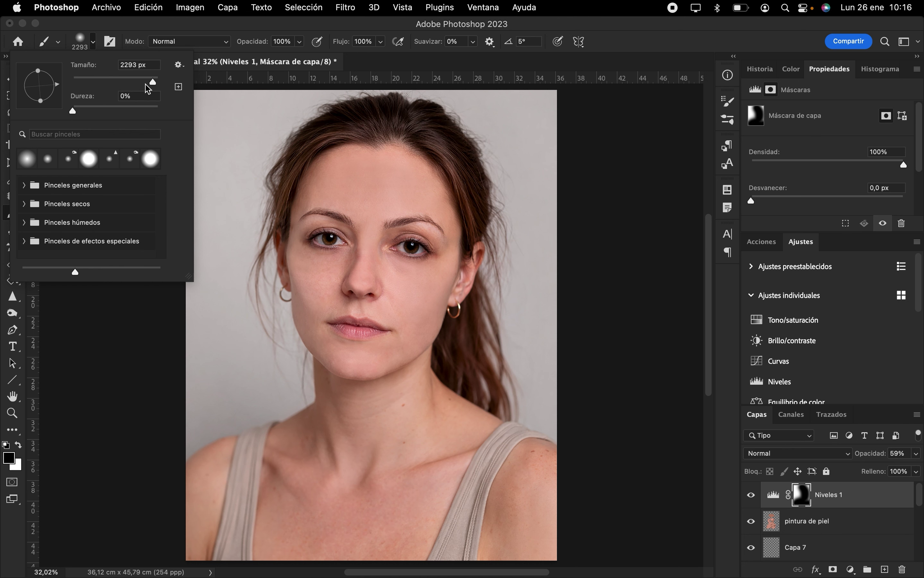
{"action": "left_click_drag", "start_coordinate": [151, 84], "coordinate": [150, 84]}
{"action": "left_click", "coordinate": [298, 197]}
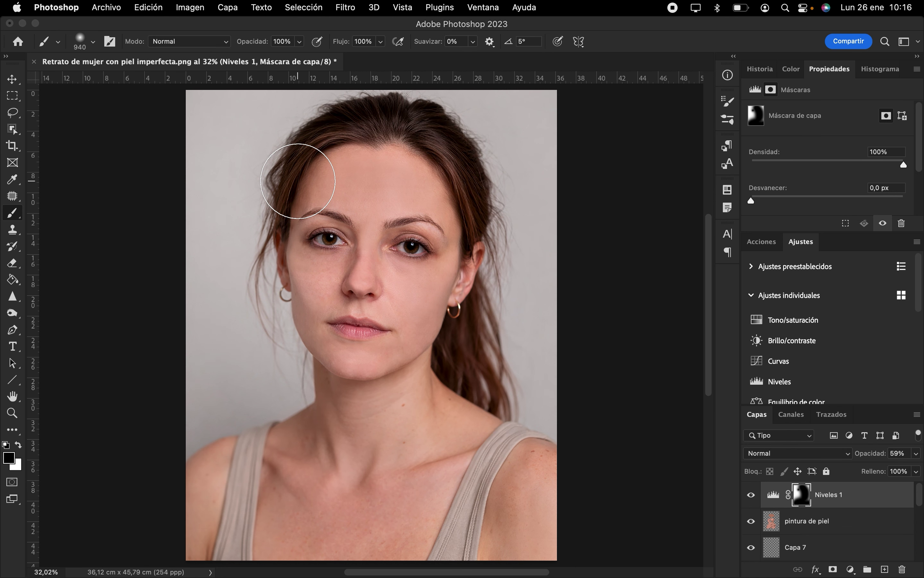
{"action": "left_click", "coordinate": [18, 444]}
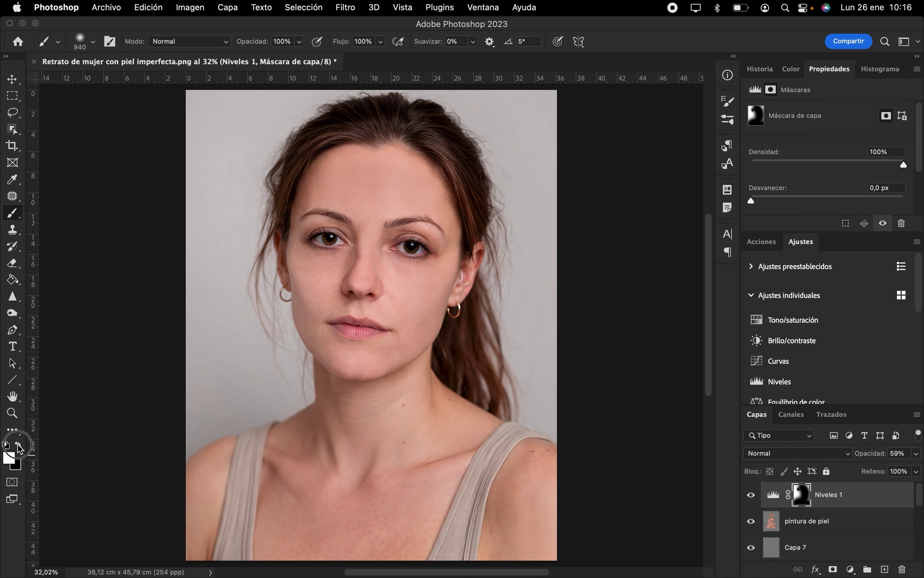
{"action": "left_click", "coordinate": [293, 165]}
{"action": "mouse_move", "coordinate": [355, 111]}
{"action": "left_mouse_down"}
{"action": "mouse_move", "coordinate": [443, 114]}
{"action": "mouse_move", "coordinate": [465, 142]}
{"action": "mouse_move", "coordinate": [499, 254]}
{"action": "mouse_move", "coordinate": [496, 245]}
{"action": "mouse_move", "coordinate": [469, 344]}
{"action": "mouse_move", "coordinate": [454, 365]}
{"action": "mouse_move", "coordinate": [490, 403]}
{"action": "left_mouse_up"}
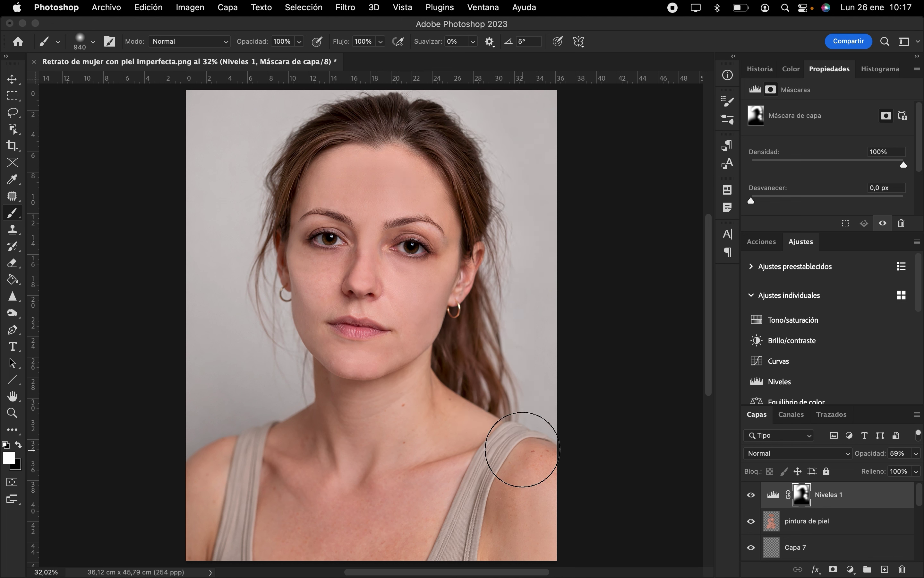
{"action": "mouse_move", "coordinate": [311, 431]}
{"action": "left_mouse_down"}
{"action": "mouse_move", "coordinate": [323, 383]}
{"action": "mouse_move", "coordinate": [365, 386]}
{"action": "left_mouse_up"}
- Restore the Levels brightening along the jaw and upper neck with a 429 px white brush at 57% opacity, then compare the layer's effect
{"action": "left_click", "coordinate": [93, 42]}
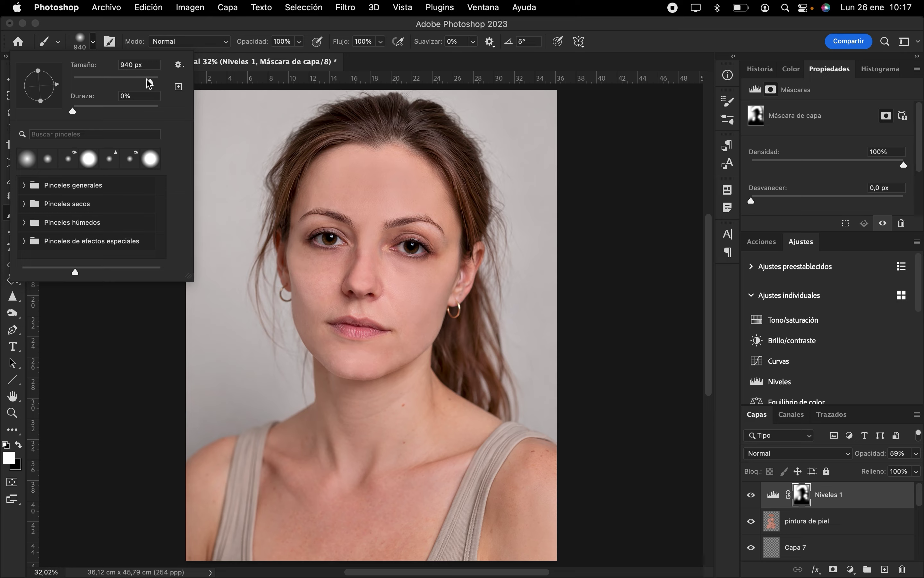
{"action": "left_click_drag", "start_coordinate": [149, 83], "coordinate": [130, 78]}
{"action": "left_click", "coordinate": [353, 382]}
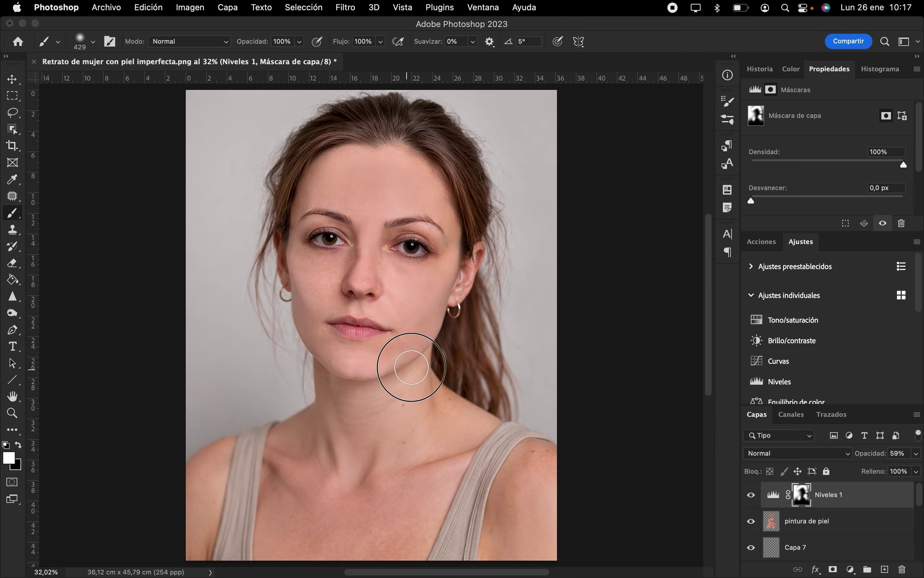
{"action": "key", "text": "super+z"}
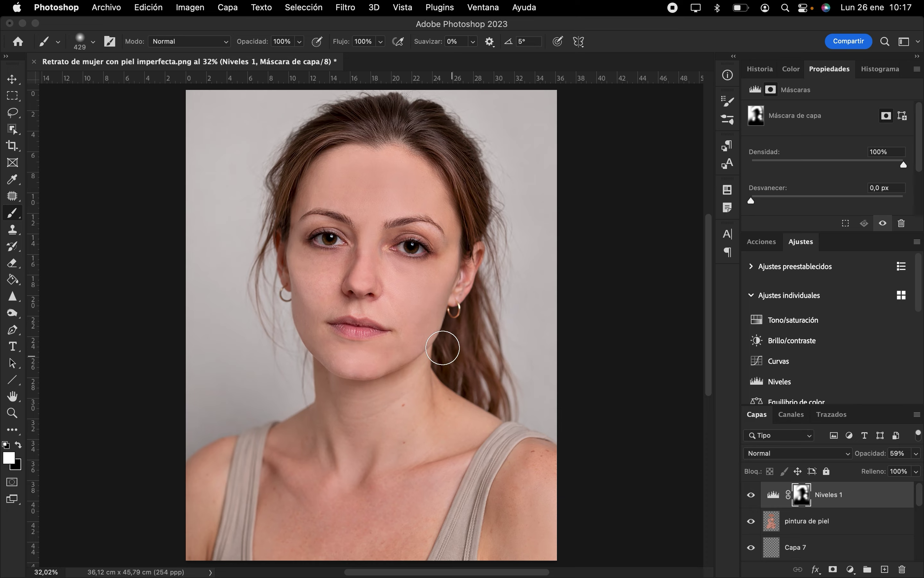
{"action": "left_click_drag", "start_coordinate": [264, 45], "coordinate": [233, 43]}
{"action": "left_click_drag", "start_coordinate": [380, 380], "coordinate": [421, 355]}
{"action": "left_click", "coordinate": [392, 372]}
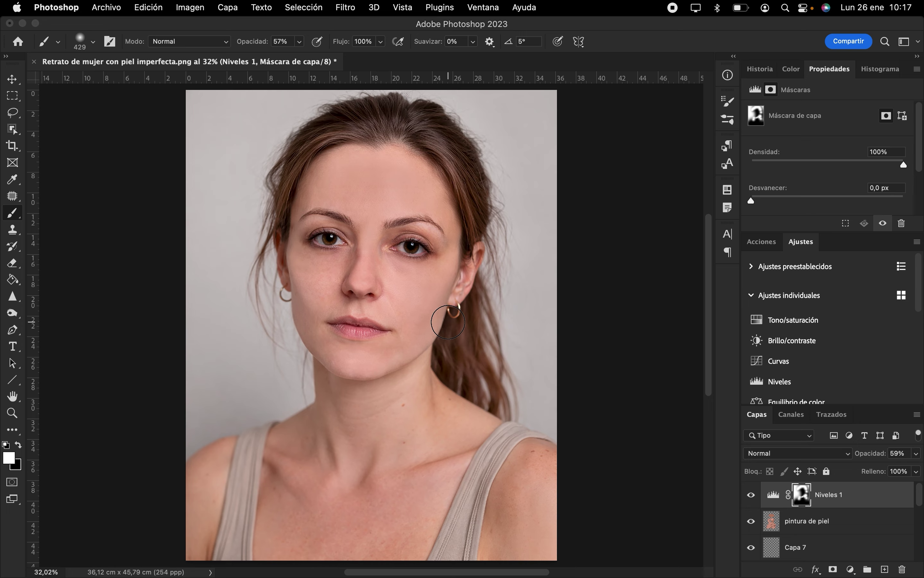
{"action": "left_click", "coordinate": [751, 494]}
{"action": "left_click", "coordinate": [751, 494]}
{"action": "left_click", "coordinate": [751, 494]}
{"action": "left_click", "coordinate": [751, 495]}
- Add a Color Balance adjustment layer and set the midtones to +1 cyan–red and -8 yellow–blue
{"action": "left_click", "coordinate": [851, 569]}
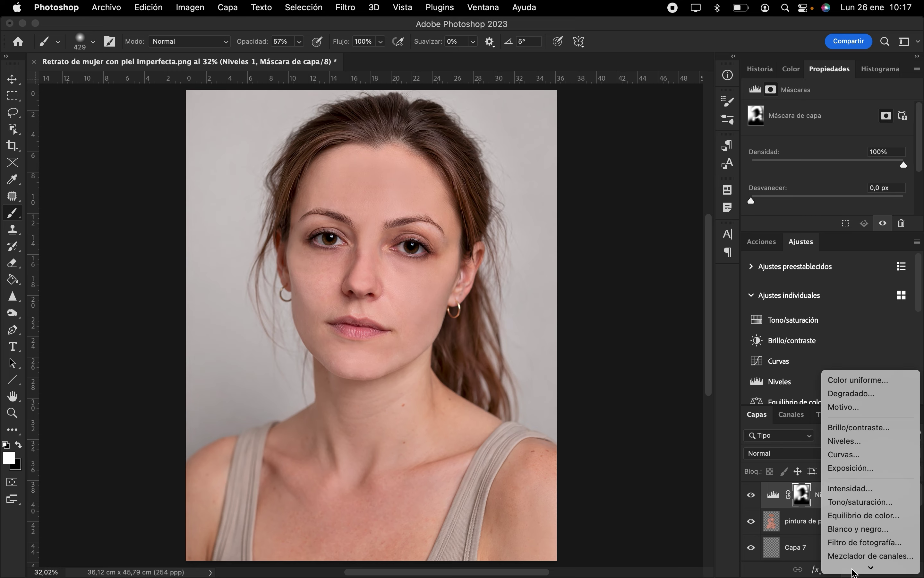
{"action": "left_click", "coordinate": [859, 516]}
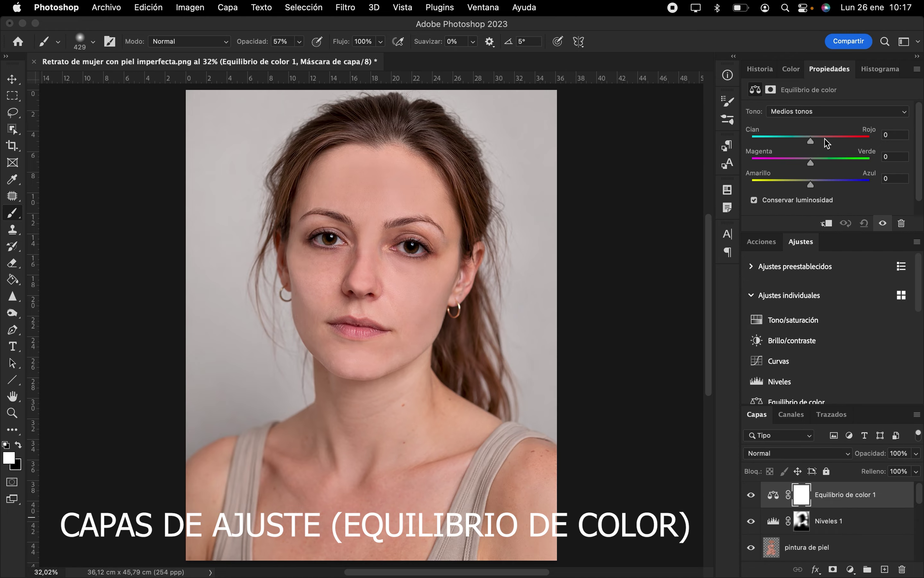
{"action": "left_click", "coordinate": [810, 140]}
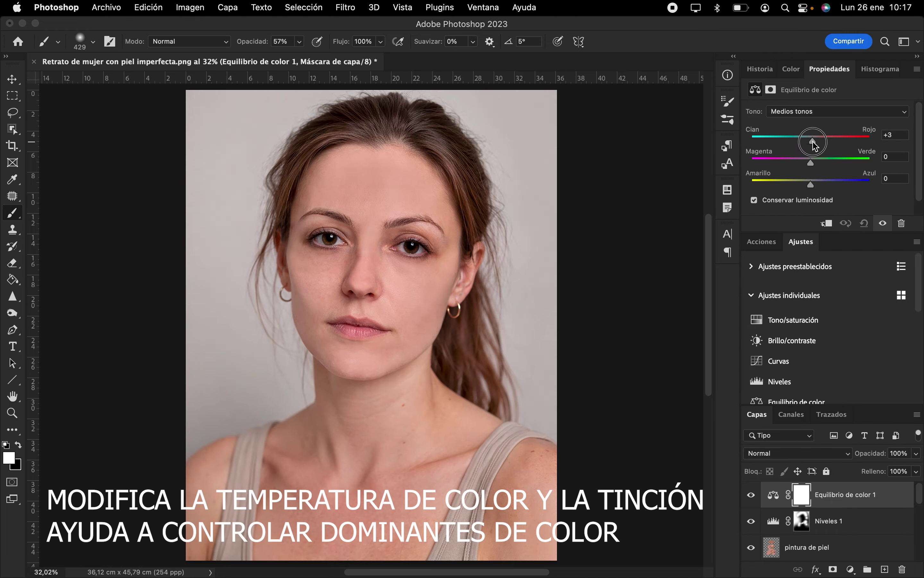
{"action": "left_click", "coordinate": [808, 188]}
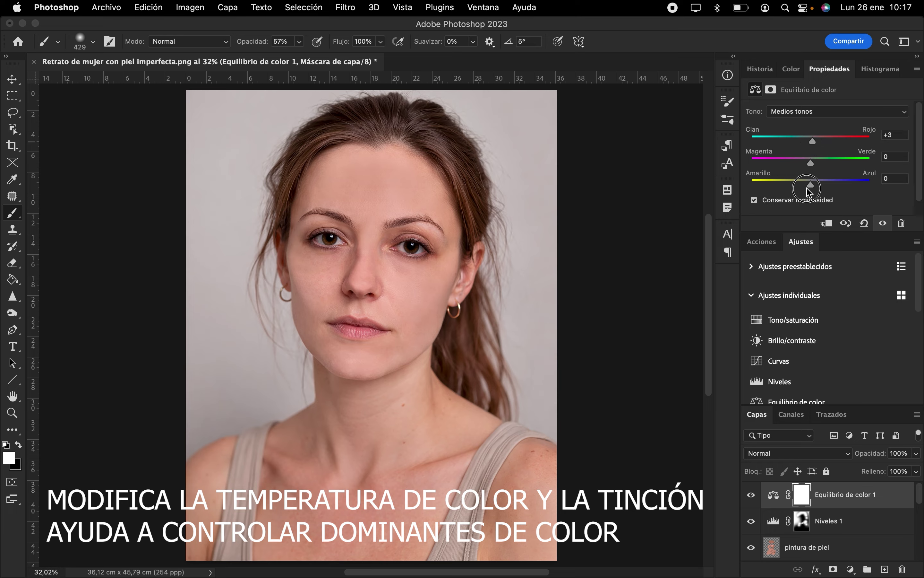
{"action": "left_click_drag", "start_coordinate": [814, 188], "coordinate": [810, 188]}
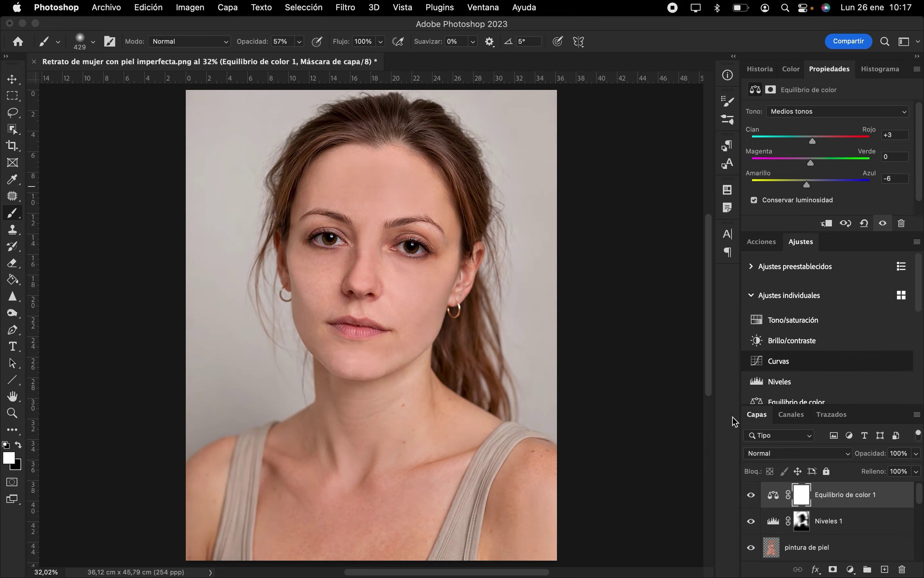
{"action": "left_click", "coordinate": [749, 496]}
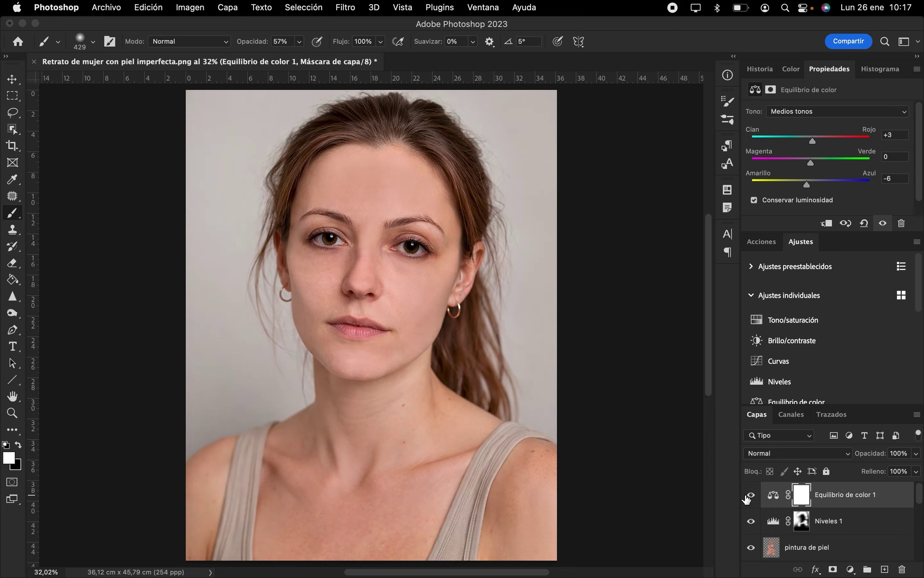
{"action": "left_click", "coordinate": [749, 496]}
{"action": "left_click_drag", "start_coordinate": [806, 188], "coordinate": [810, 186]}
{"action": "left_click_drag", "start_coordinate": [814, 144], "coordinate": [812, 144]}
{"action": "left_click_drag", "start_coordinate": [810, 186], "coordinate": [808, 187]}
- Add a Curves adjustment layer, anchor the middle of the curve and raise a point in the lighter tones
{"action": "left_click", "coordinate": [850, 570]}
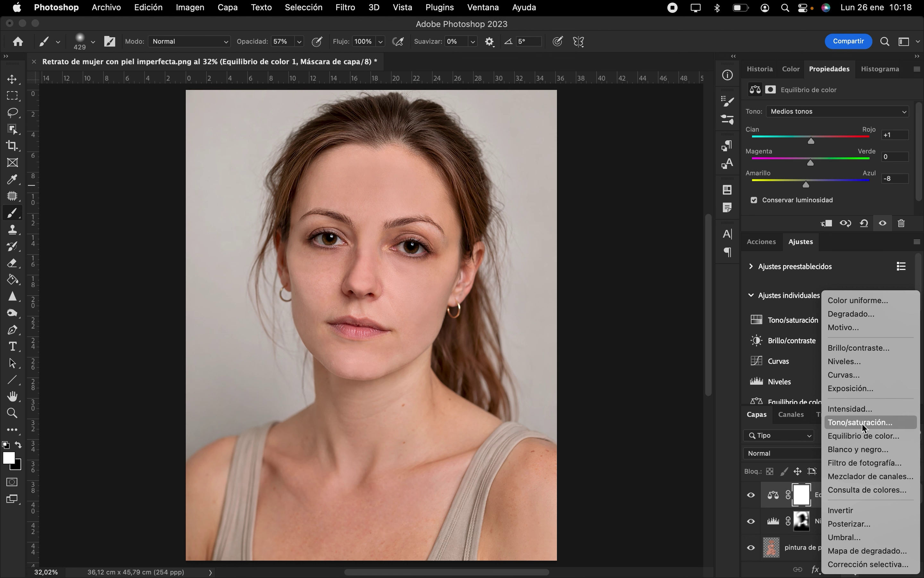
{"action": "left_click", "coordinate": [874, 375]}
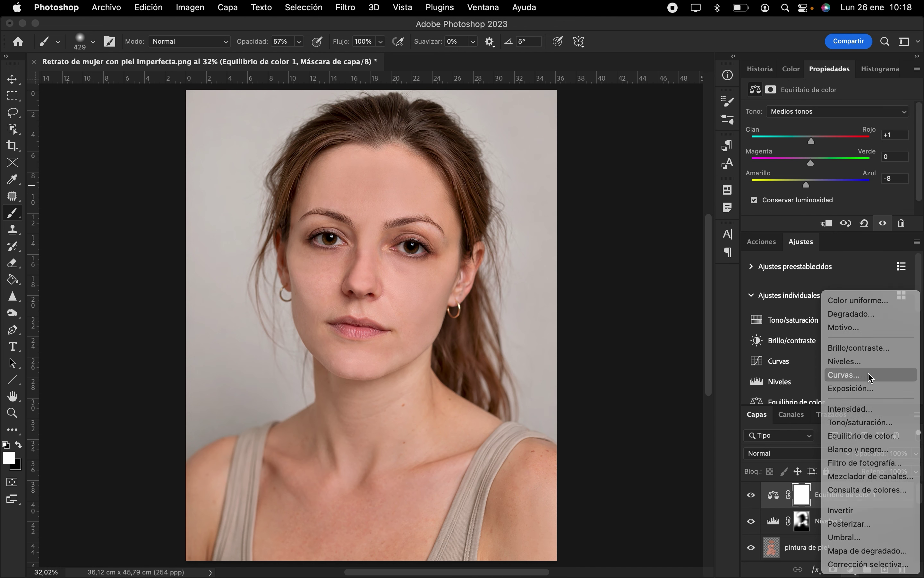
{"action": "scroll", "coordinate": [862, 185], "scroll_direction": "down", "scroll_amount": 3}
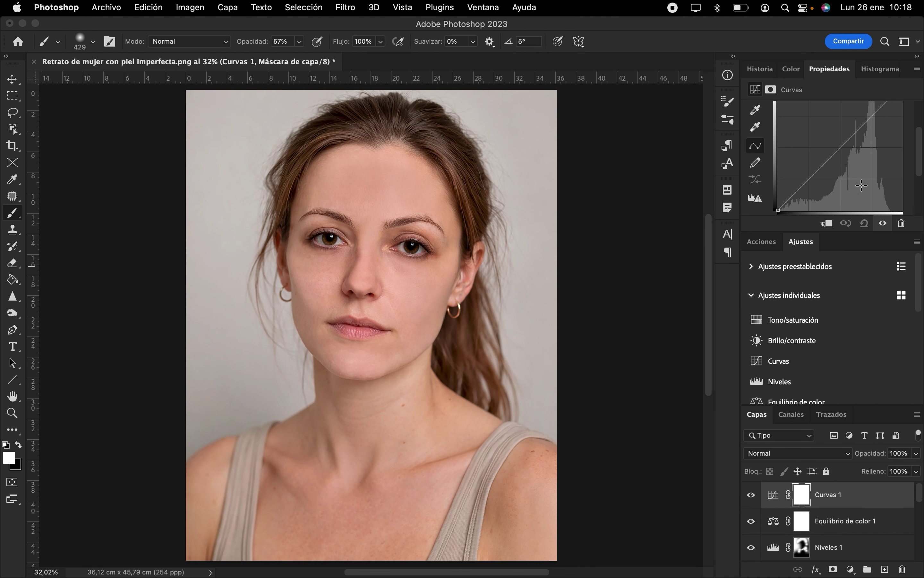
{"action": "left_click", "coordinate": [840, 150]}
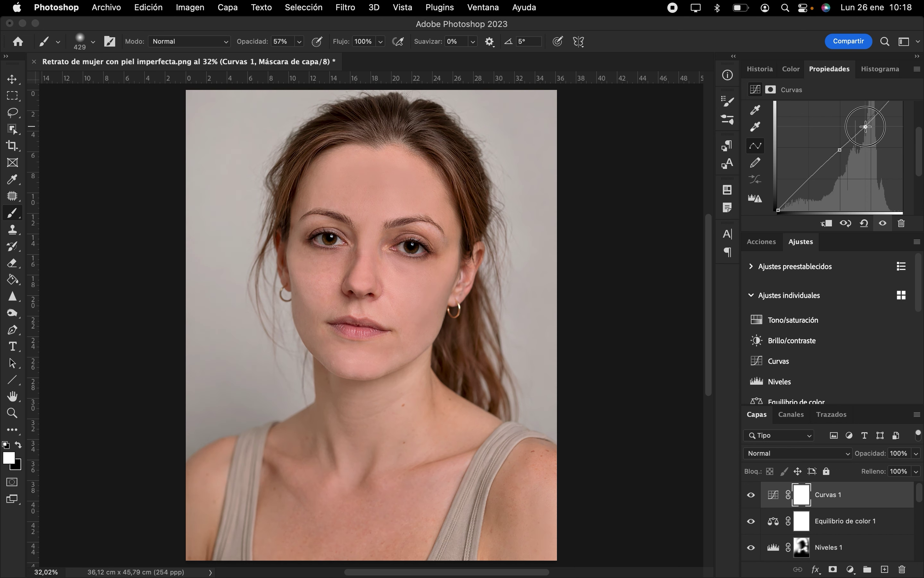
{"action": "left_click_drag", "start_coordinate": [864, 131], "coordinate": [859, 125]}
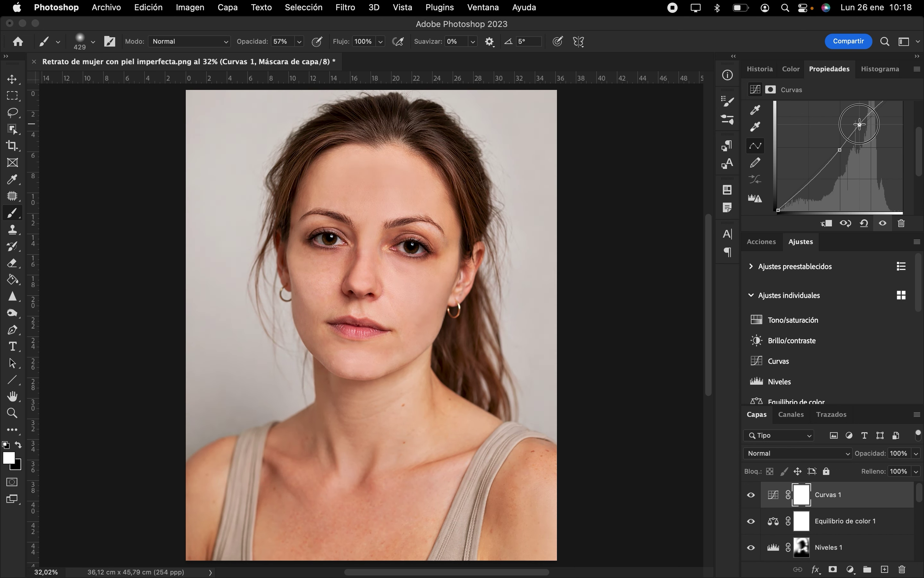
- Compare the image with and without the Curves layer and reduce its opacity to 64%
{"action": "left_click", "coordinate": [751, 493]}
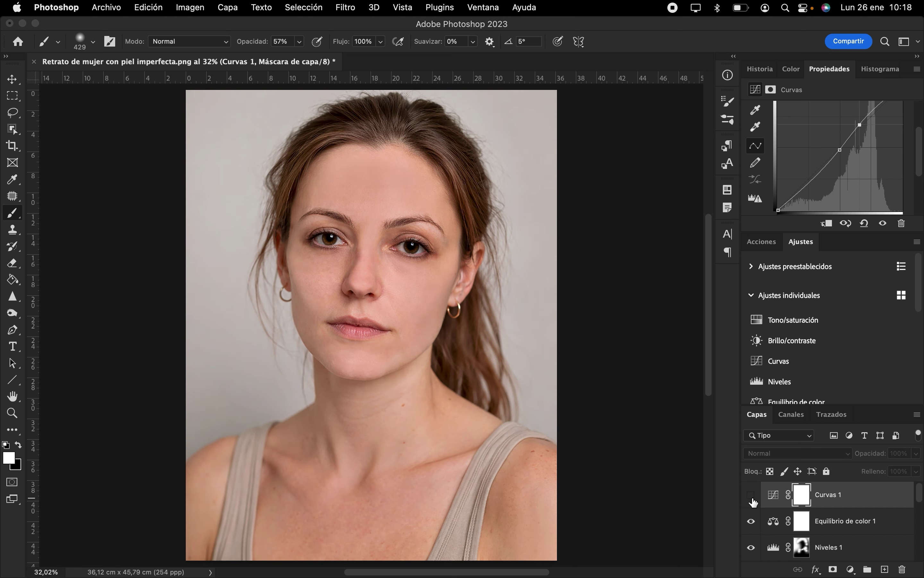
{"action": "left_click", "coordinate": [751, 495]}
{"action": "left_click", "coordinate": [751, 495]}
{"action": "left_click", "coordinate": [752, 495]}
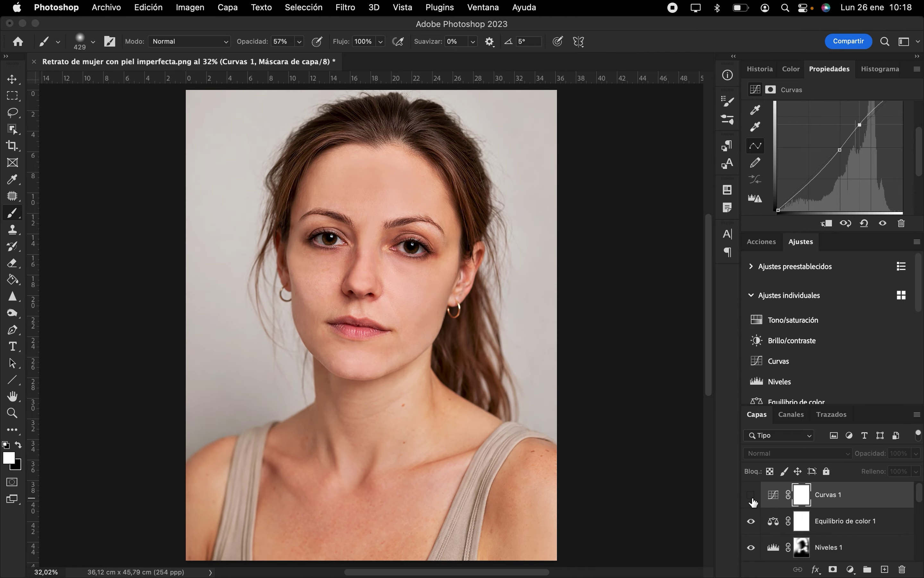
{"action": "left_click", "coordinate": [751, 495]}
{"action": "left_click", "coordinate": [751, 496]}
{"action": "left_click", "coordinate": [751, 496]}
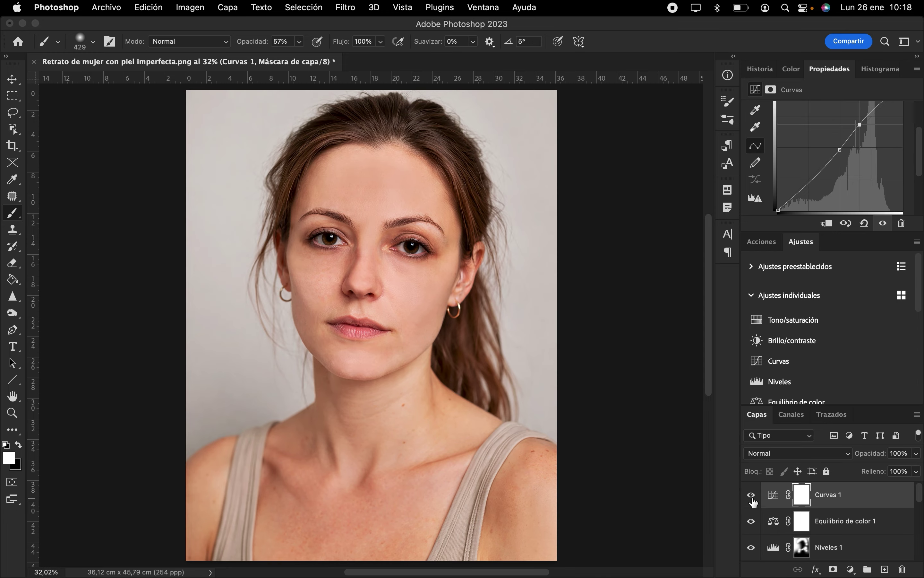
{"action": "left_click", "coordinate": [751, 495]}
{"action": "left_click", "coordinate": [752, 496]}
{"action": "left_click_drag", "start_coordinate": [873, 458], "coordinate": [852, 460]}
{"action": "left_click", "coordinate": [751, 496]}
{"action": "left_click", "coordinate": [750, 496]}
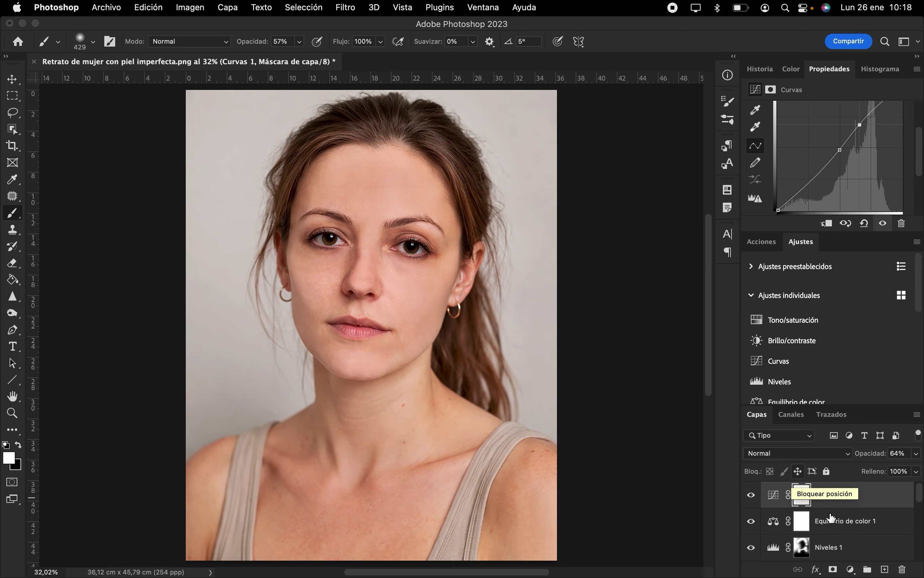
- Add a Photo Filter adjustment layer and try the Cooling Filter (LBB), Magenta and Sepia filters at 25% density
{"action": "left_click", "coordinate": [851, 570]}
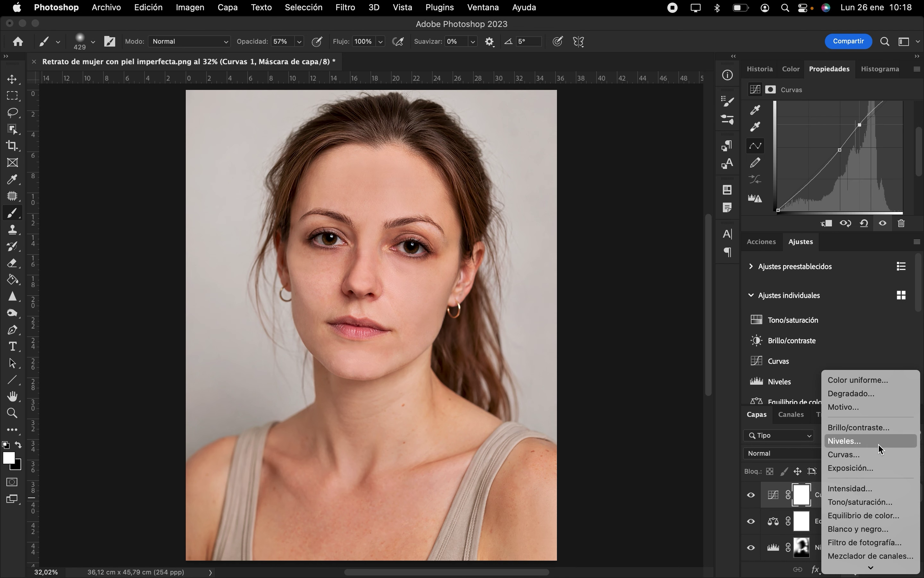
{"action": "scroll", "coordinate": [879, 448], "scroll_direction": "down", "scroll_amount": 2}
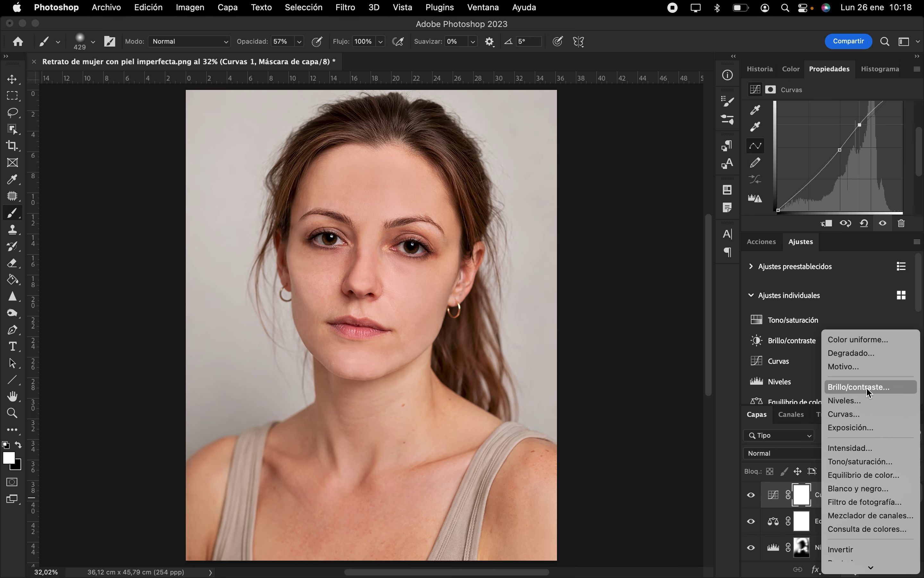
{"action": "left_click", "coordinate": [844, 507]}
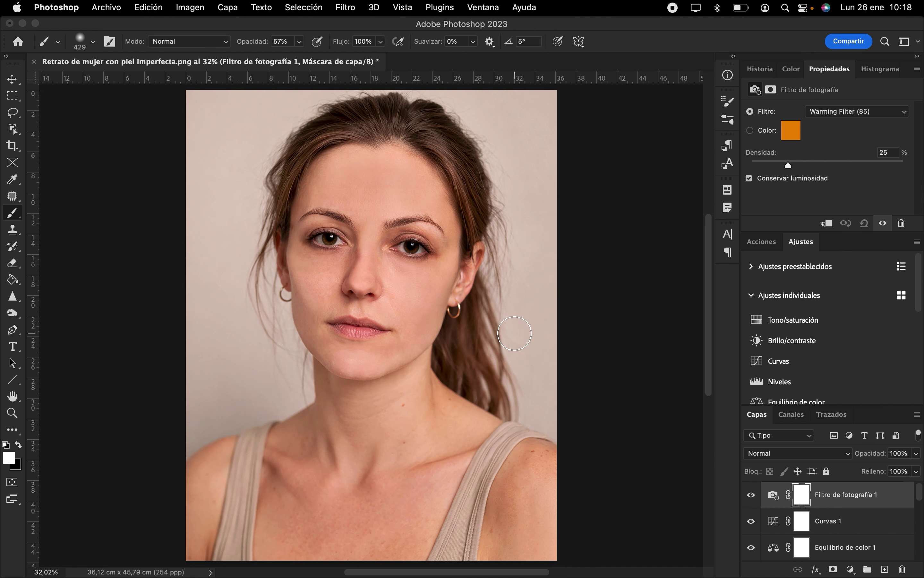
{"action": "left_click", "coordinate": [840, 111]}
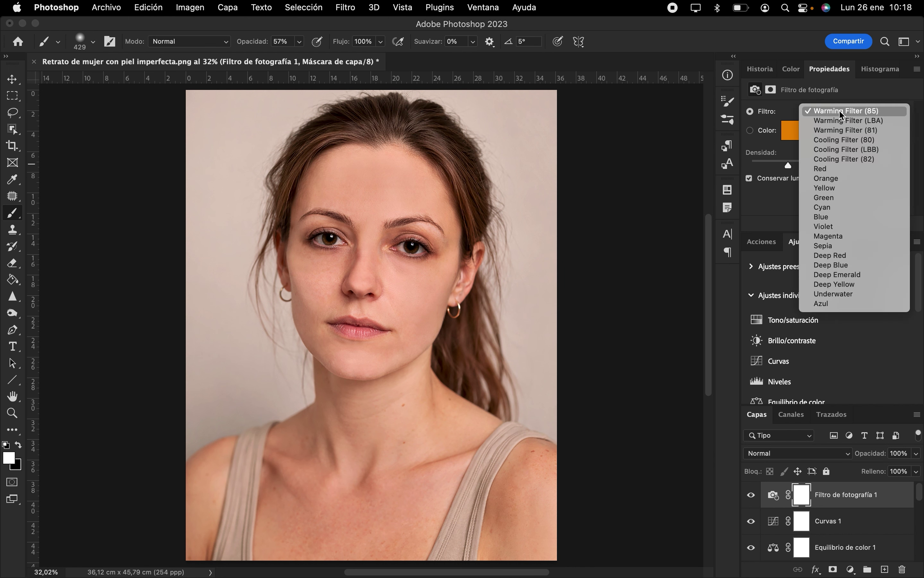
{"action": "left_click", "coordinate": [835, 150]}
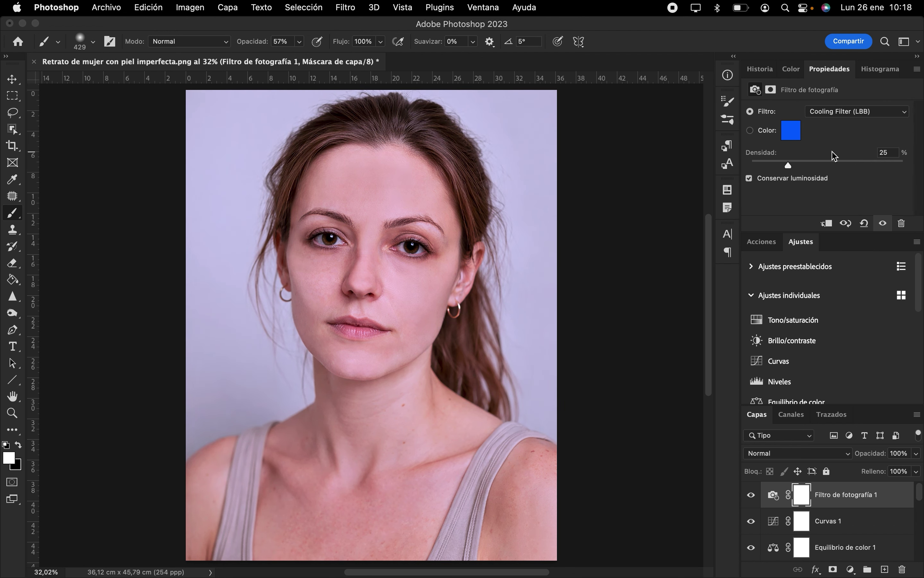
{"action": "left_click", "coordinate": [834, 110]}
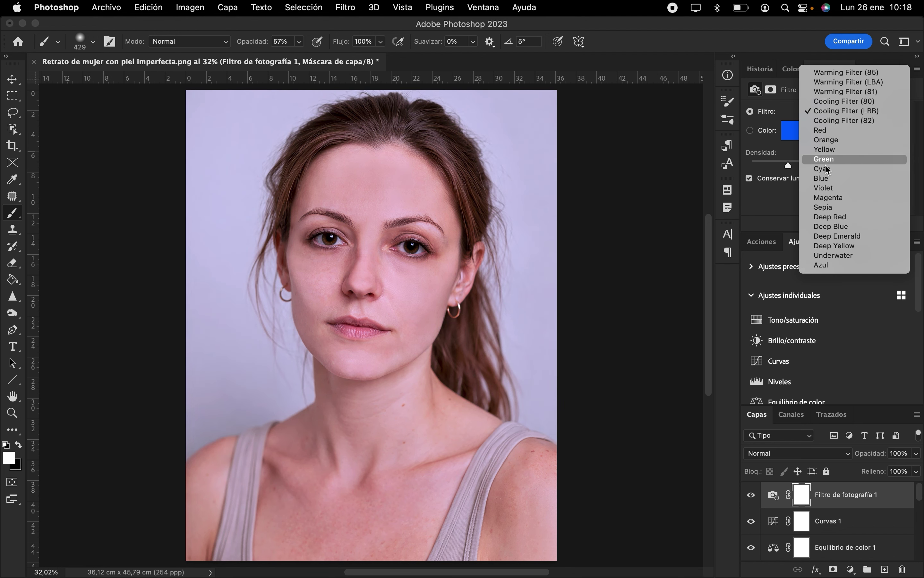
{"action": "left_click", "coordinate": [827, 207]}
{"action": "left_click", "coordinate": [852, 113]}
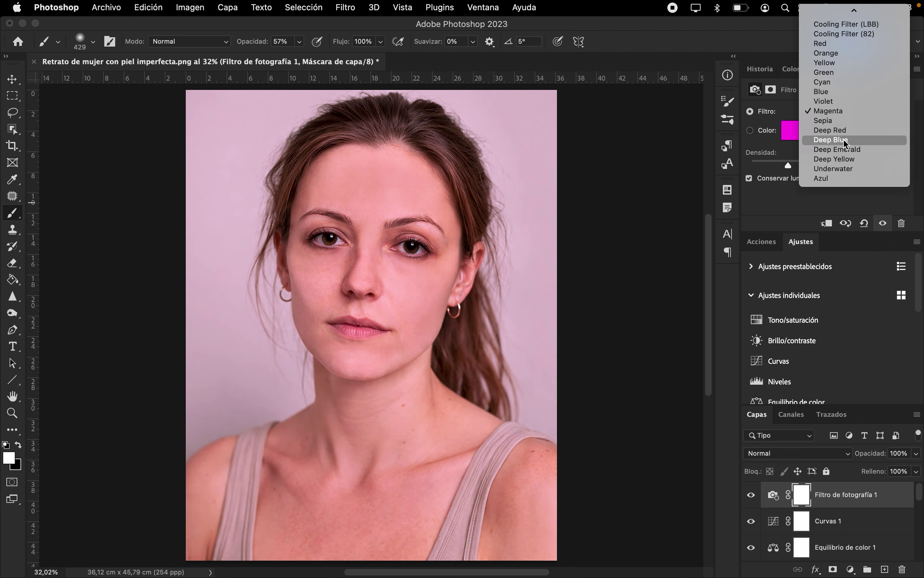
{"action": "left_click", "coordinate": [847, 120]}
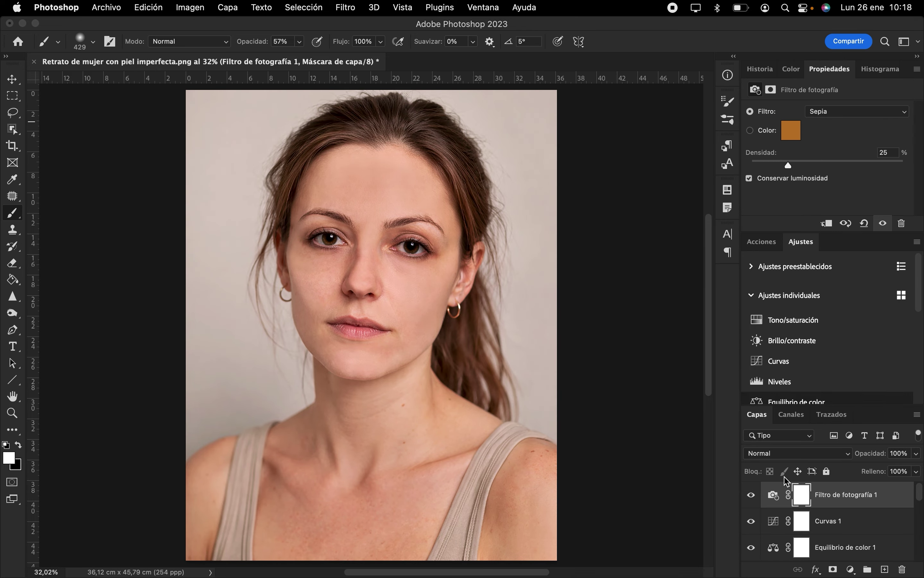
- Compare the portrait with and without the Photo Filter layer and delete that layer
{"action": "left_click", "coordinate": [752, 495]}
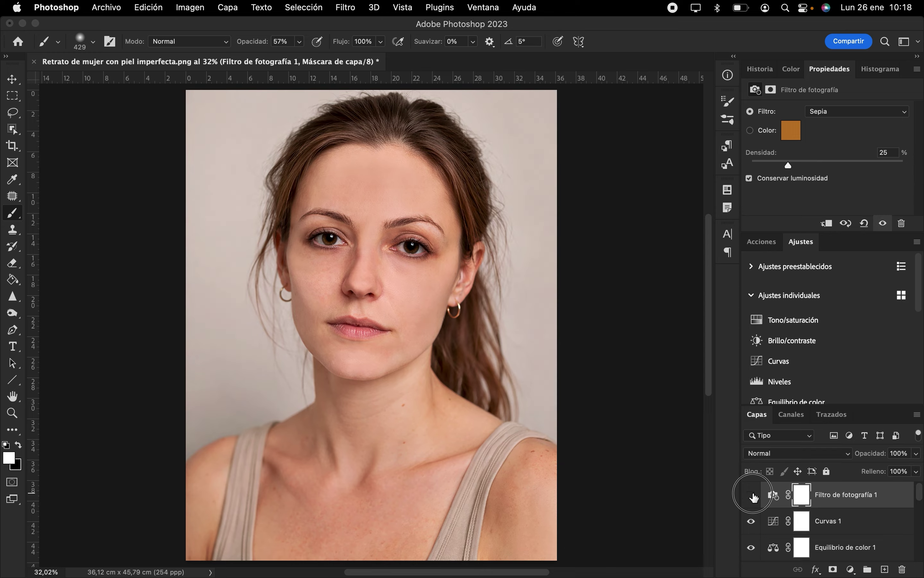
{"action": "left_click", "coordinate": [826, 497]}
{"action": "key", "text": "Delete"}
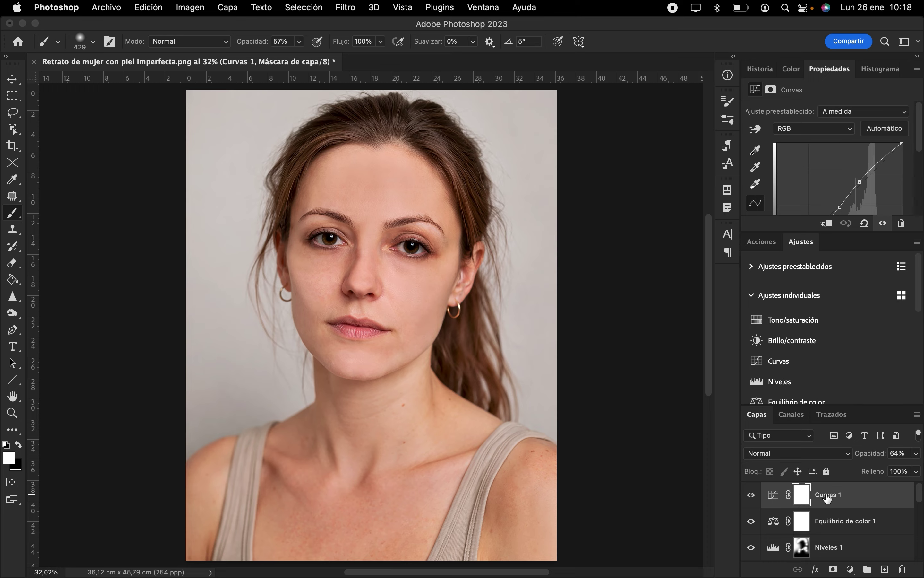
- Try a Channel Mixer adjustment layer with red at +146%, undo the change and delete the layer
{"action": "left_click", "coordinate": [851, 569]}
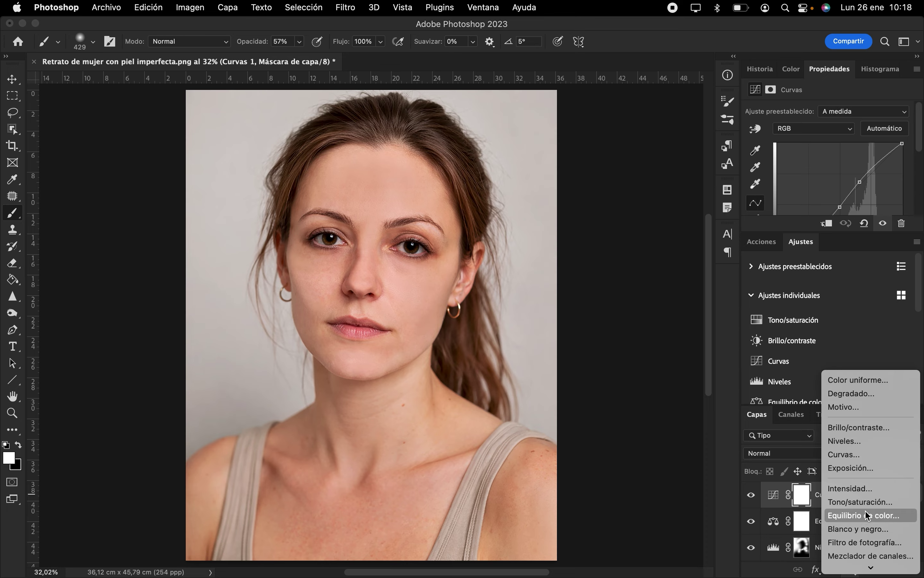
{"action": "scroll", "coordinate": [867, 535], "scroll_direction": "down", "scroll_amount": 3}
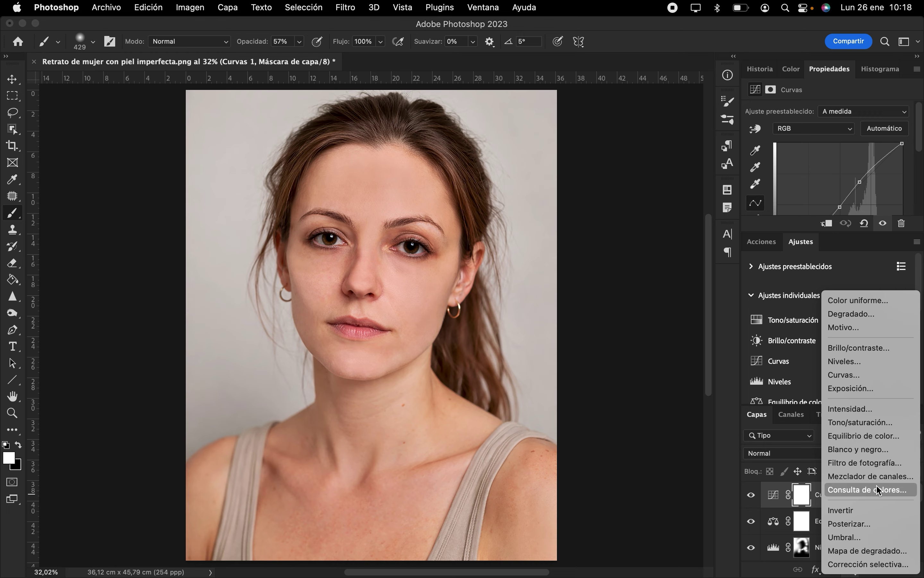
{"action": "left_click", "coordinate": [888, 484]}
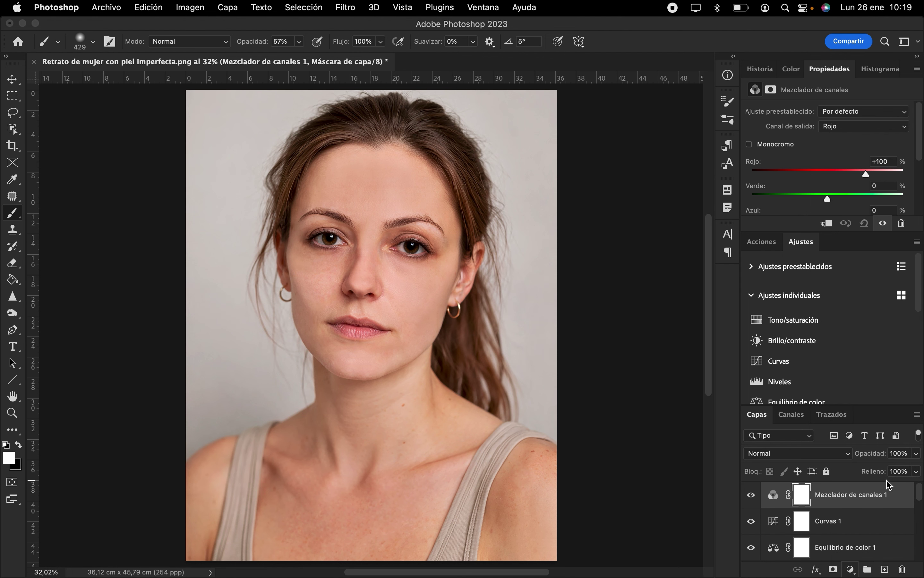
{"action": "scroll", "coordinate": [832, 178], "scroll_direction": "down", "scroll_amount": 2}
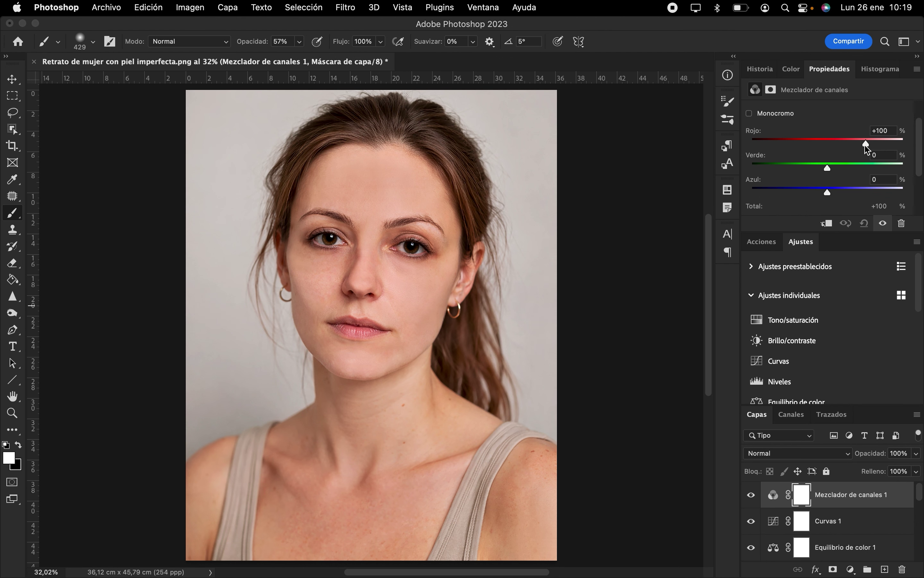
{"action": "left_click_drag", "start_coordinate": [866, 145], "coordinate": [883, 153]}
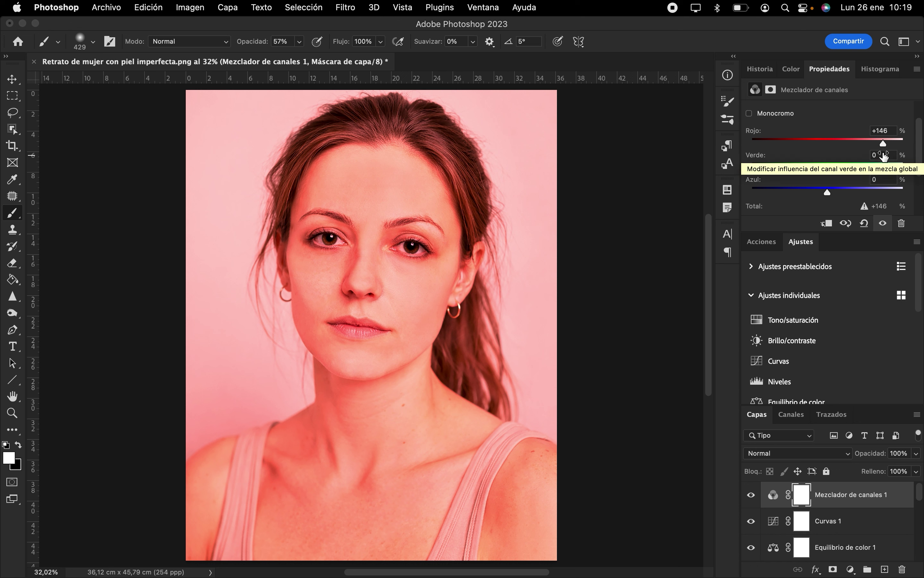
{"action": "key", "text": "super+z"}
{"action": "scroll", "coordinate": [882, 179], "scroll_direction": "down", "scroll_amount": 3}
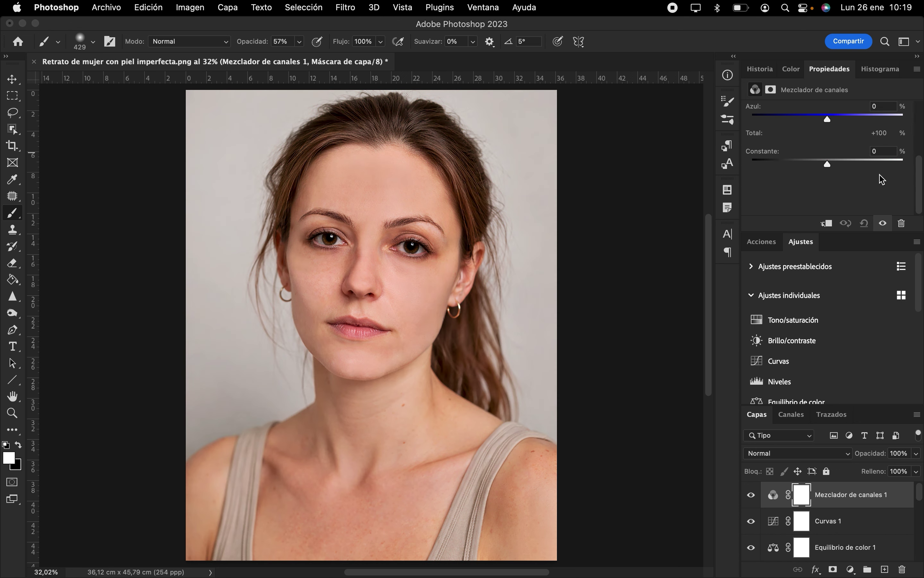
{"action": "key", "text": "super+2"}
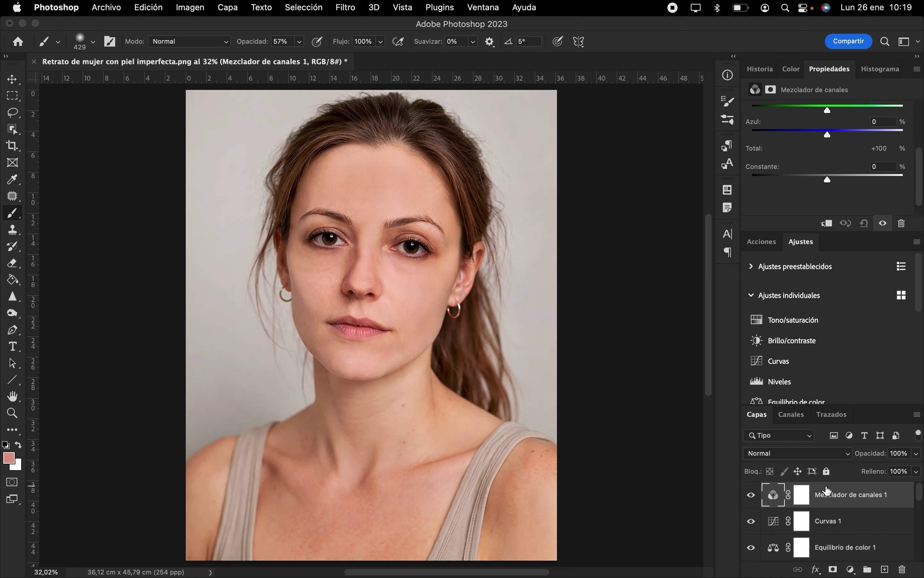
{"action": "key", "text": "BackSpace"}
- Add a Hue/Saturation adjustment layer above Curves, test a saturation of -72 and bring it back close to neutral
{"action": "left_click", "coordinate": [851, 567]}
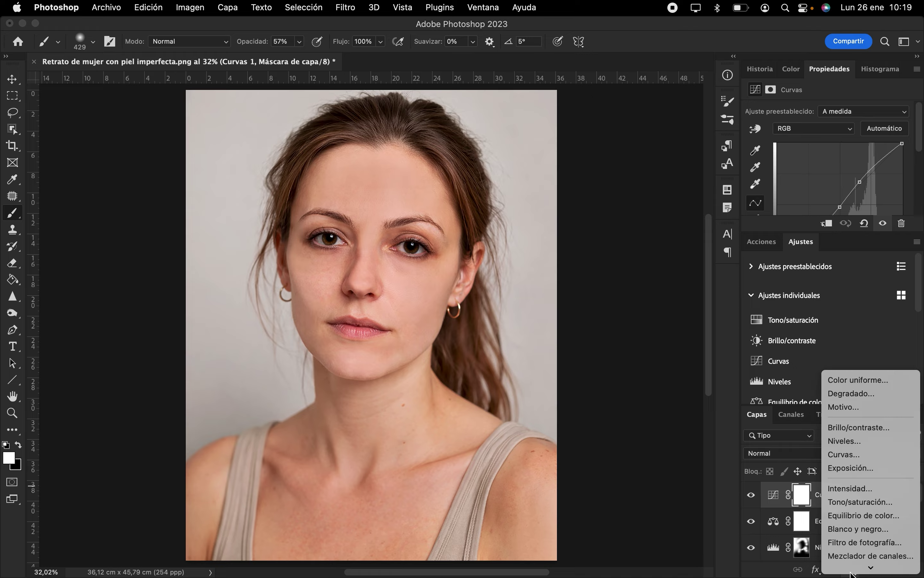
{"action": "left_click", "coordinate": [858, 503]}
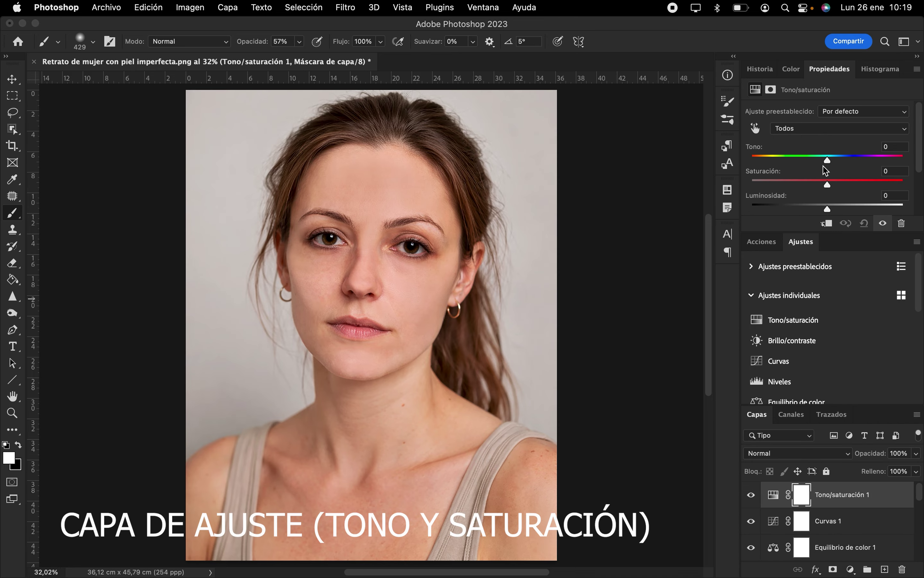
{"action": "left_click_drag", "start_coordinate": [828, 185], "coordinate": [789, 142]}
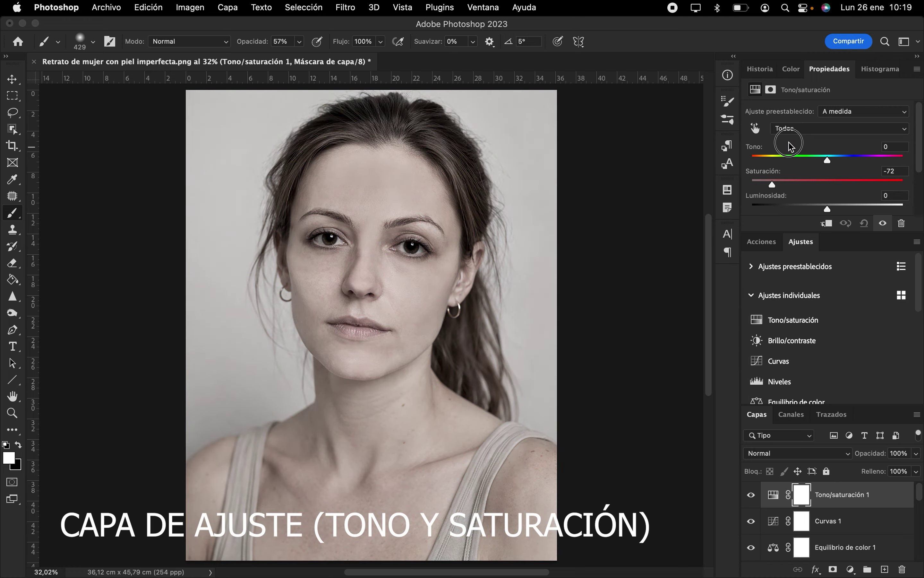
{"action": "left_click_drag", "start_coordinate": [809, 176], "coordinate": [830, 185]}
- Look through the Hue/Saturation layer's individual color ranges, checking the reds, greens and cyans
{"action": "left_click", "coordinate": [822, 128]}
{"action": "left_click", "coordinate": [821, 138]}
{"action": "left_click", "coordinate": [802, 130]}
{"action": "left_click", "coordinate": [796, 154]}
{"action": "left_click", "coordinate": [816, 132]}
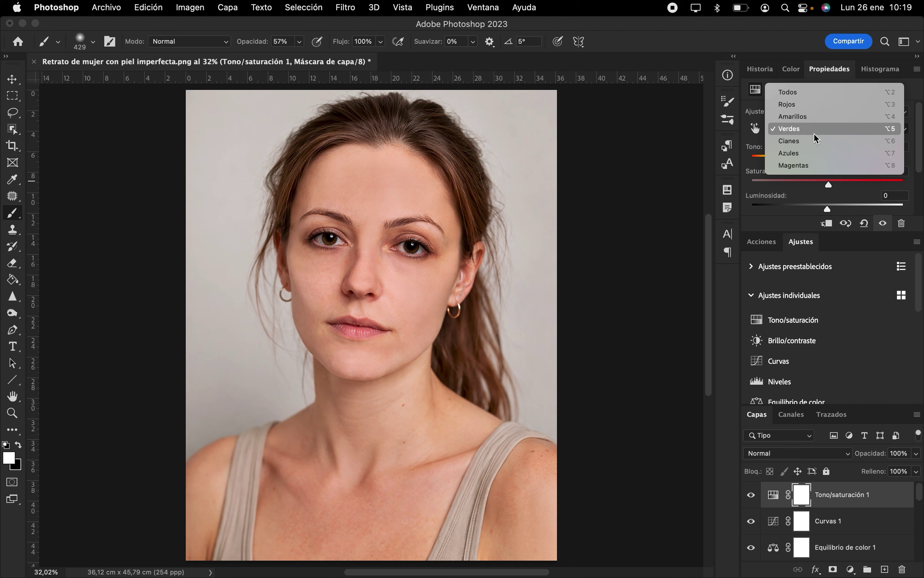
{"action": "left_click", "coordinate": [814, 141]}
{"action": "left_click", "coordinate": [810, 132]}
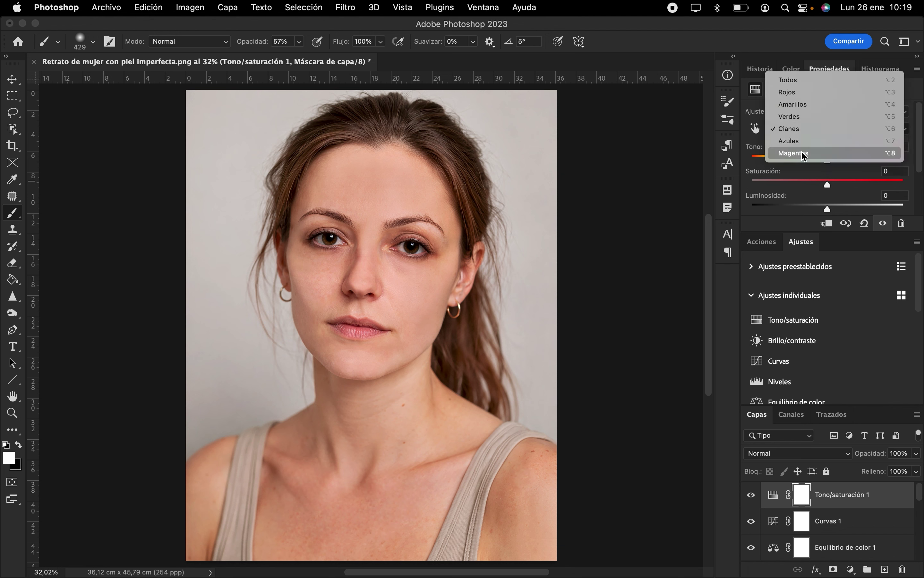
{"action": "left_click", "coordinate": [851, 405]}
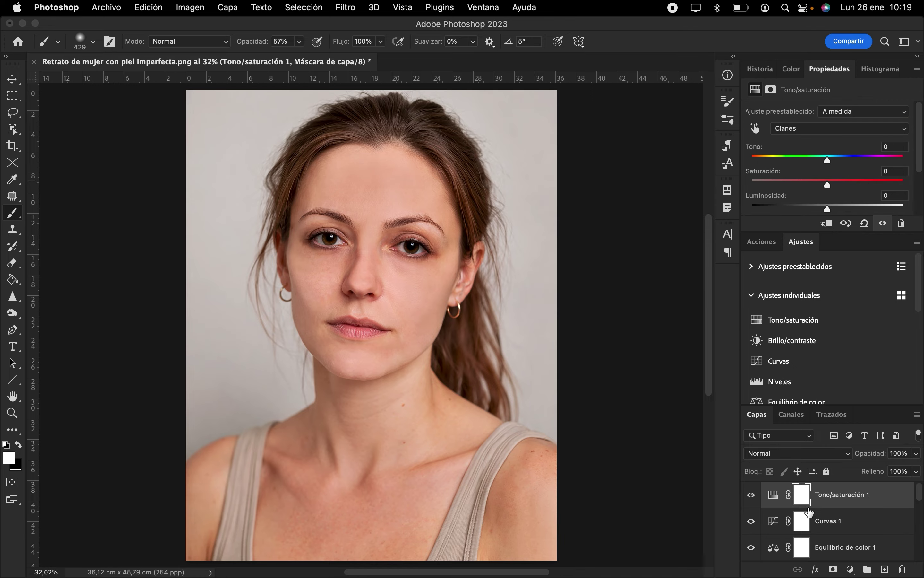
- Readjust the Color Balance layer's midtones to -13 cyan–red and -3 yellow–blue
{"action": "scroll", "coordinate": [807, 504], "scroll_direction": "down", "scroll_amount": 3}
{"action": "left_click", "coordinate": [781, 514]}
{"action": "left_click_drag", "start_coordinate": [809, 187], "coordinate": [811, 186]}
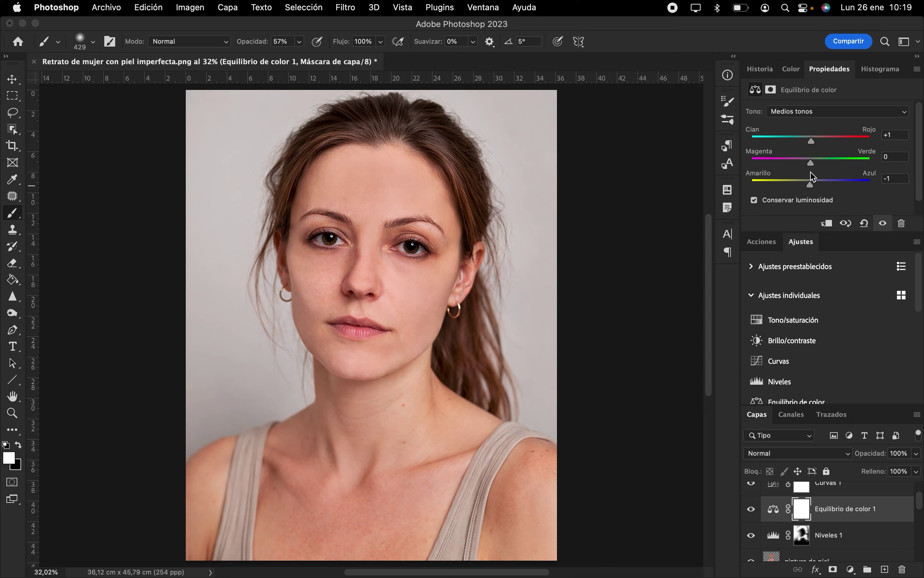
{"action": "mouse_move", "coordinate": [811, 141]}
{"action": "left_mouse_down"}
{"action": "mouse_move", "coordinate": [824, 142]}
{"action": "mouse_move", "coordinate": [803, 143]}
{"action": "left_mouse_up"}
{"action": "left_click_drag", "start_coordinate": [810, 187], "coordinate": [809, 186]}
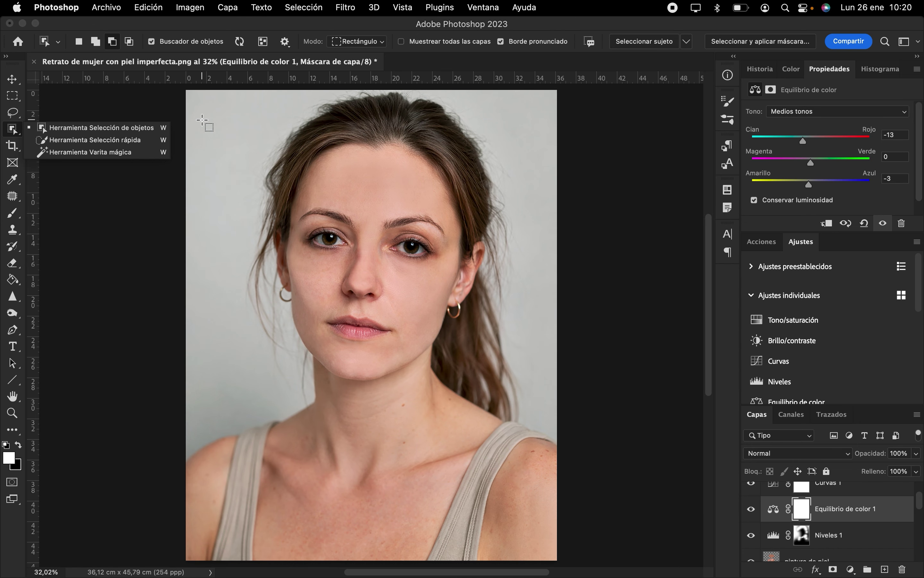
- Select the woman with the Object Selection tool and add a Levels layer masked to her, raising the midtones to 1.20
{"action": "left_click_drag", "start_coordinate": [186, 90], "coordinate": [556, 548]}
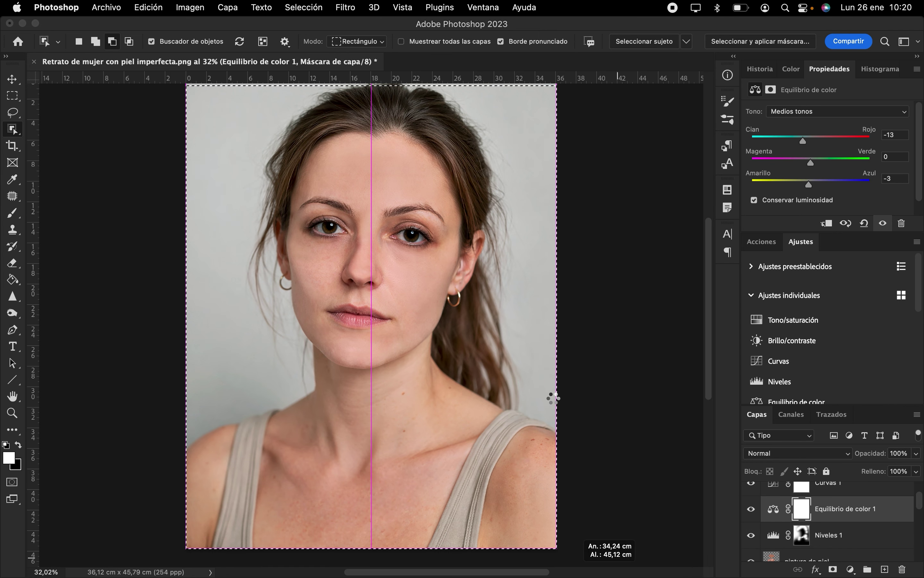
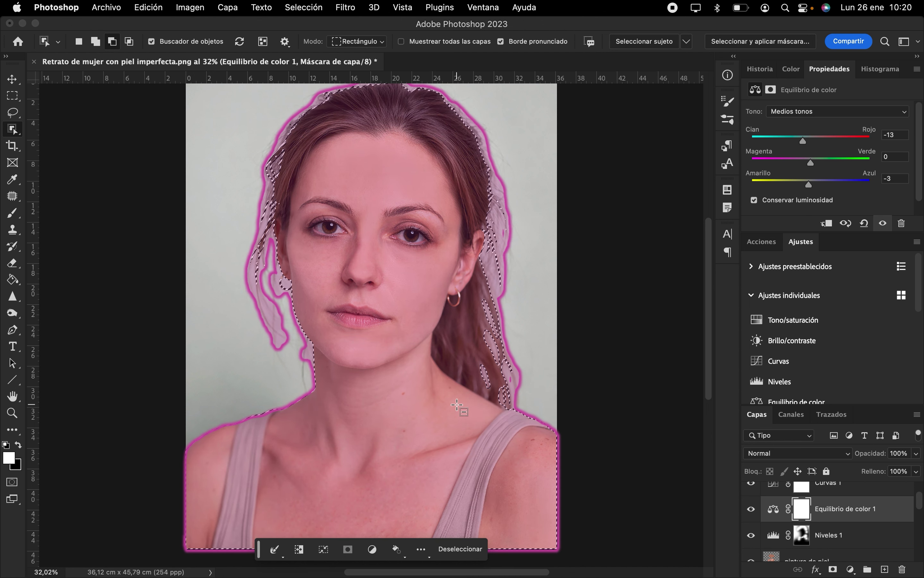
{"action": "left_click", "coordinate": [850, 570]}
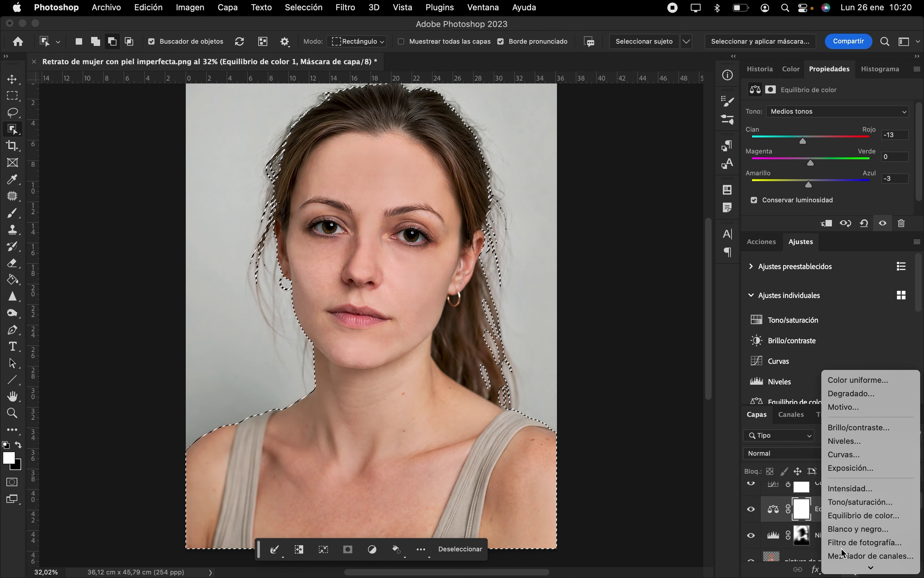
{"action": "left_click", "coordinate": [855, 442]}
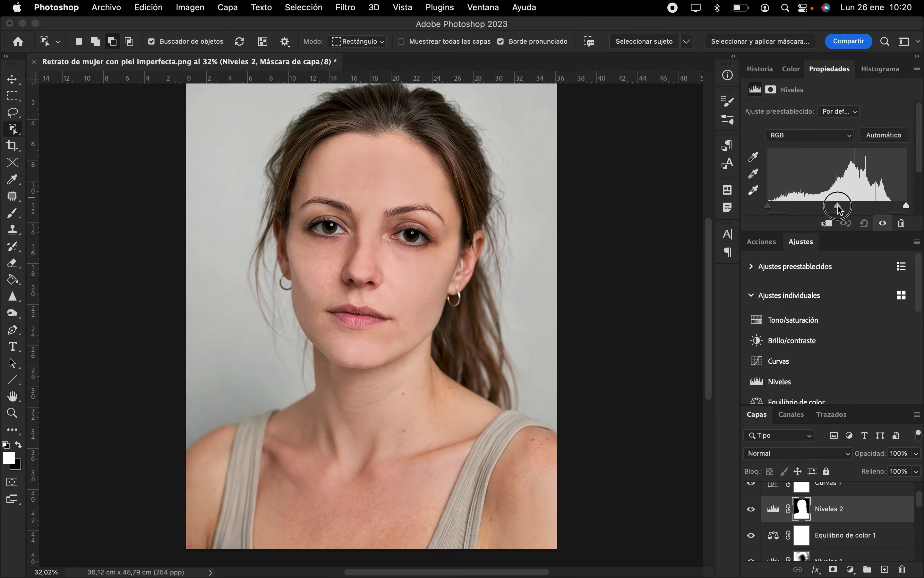
{"action": "mouse_move", "coordinate": [838, 206]}
{"action": "left_mouse_down"}
{"action": "mouse_move", "coordinate": [819, 208]}
{"action": "mouse_move", "coordinate": [862, 209]}
{"action": "mouse_move", "coordinate": [828, 209]}
{"action": "left_mouse_up"}
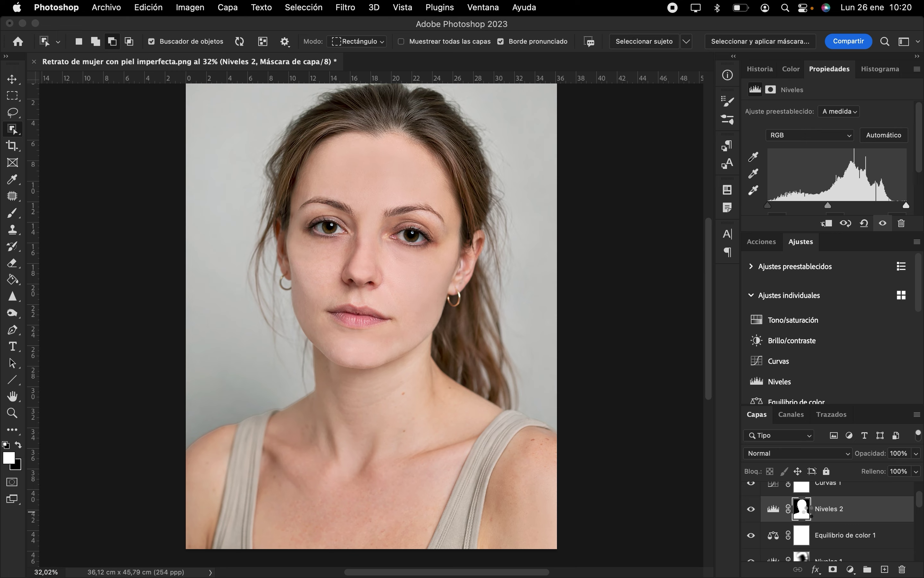
- Invert the new Levels layer's mask so the adjustment affects only the background
{"action": "left_click", "coordinate": [801, 509]}
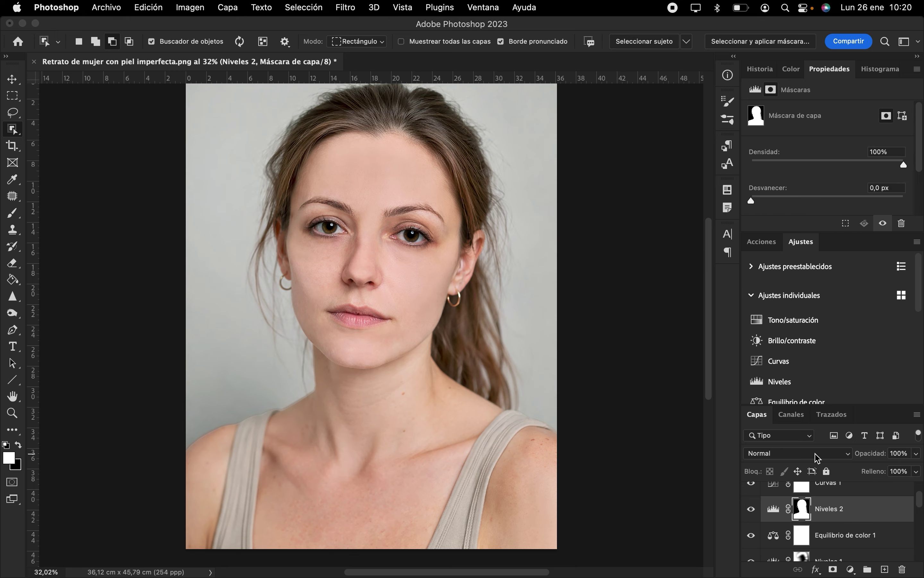
{"action": "scroll", "coordinate": [861, 201], "scroll_direction": "down", "scroll_amount": 5}
{"action": "left_click", "coordinate": [860, 202]}
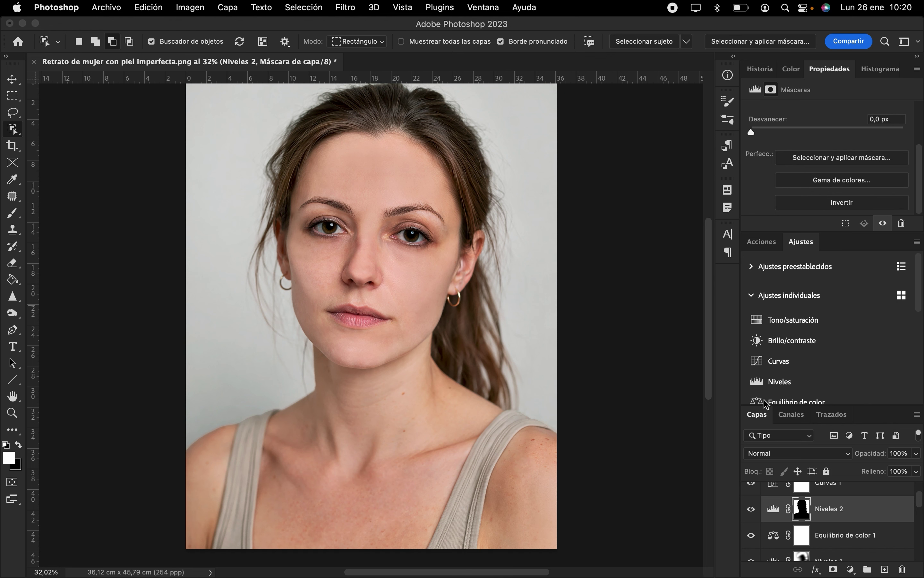
- Raise the background Levels layer's midtone value to 9.99 to turn the backdrop nearly white
{"action": "left_click", "coordinate": [770, 513]}
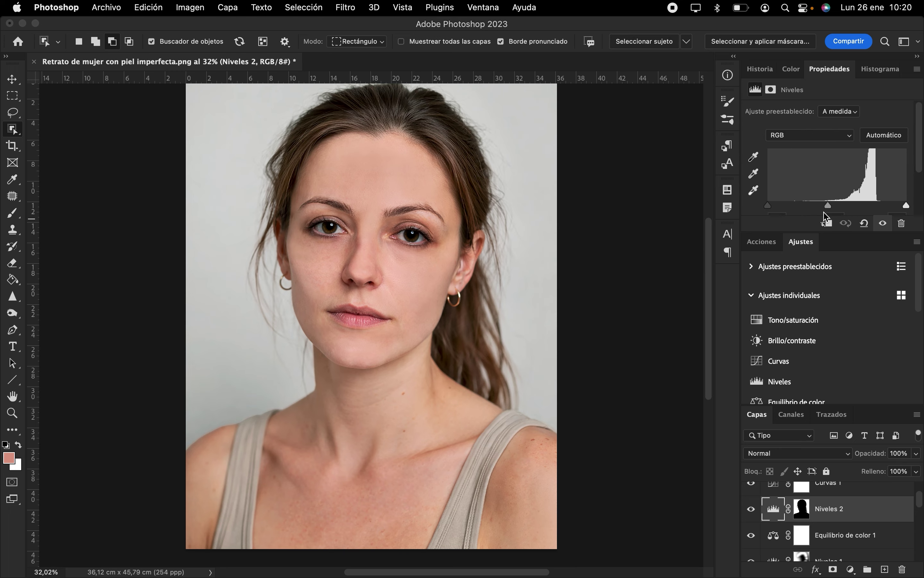
{"action": "scroll", "coordinate": [842, 184], "scroll_direction": "down", "scroll_amount": 3}
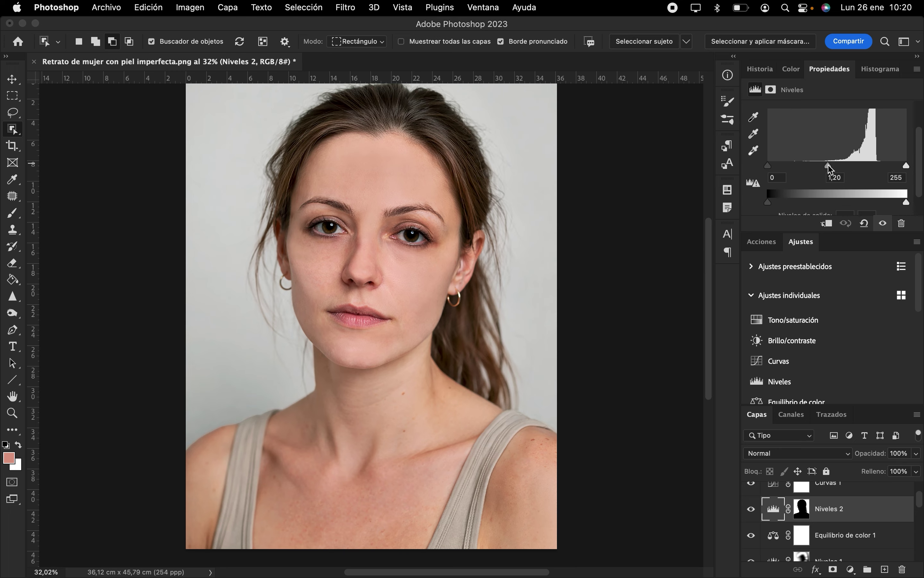
{"action": "left_click_drag", "start_coordinate": [829, 167], "coordinate": [761, 169]}
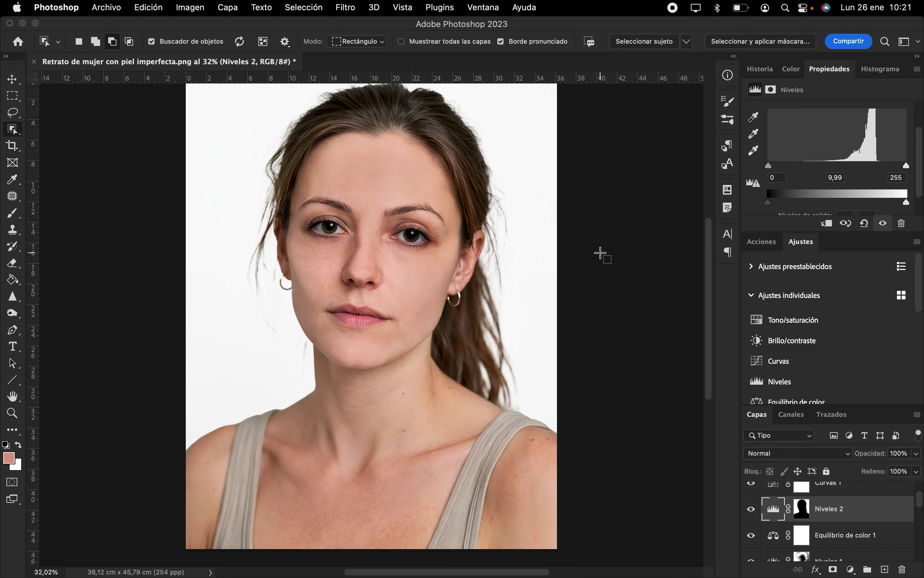
- Feather the mask of the Niveles 2 layer by 2.2 px to soften the transition around the woman
{"action": "scroll", "coordinate": [600, 253], "scroll_direction": "up", "scroll_amount": 5}
{"action": "scroll", "coordinate": [600, 254], "scroll_direction": "down", "scroll_amount": 1}
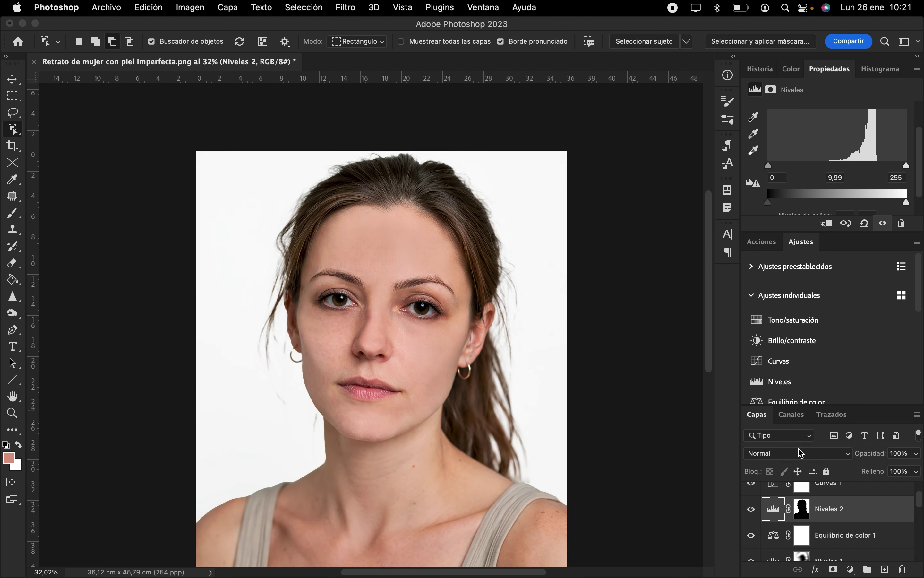
{"action": "left_click", "coordinate": [809, 512]}
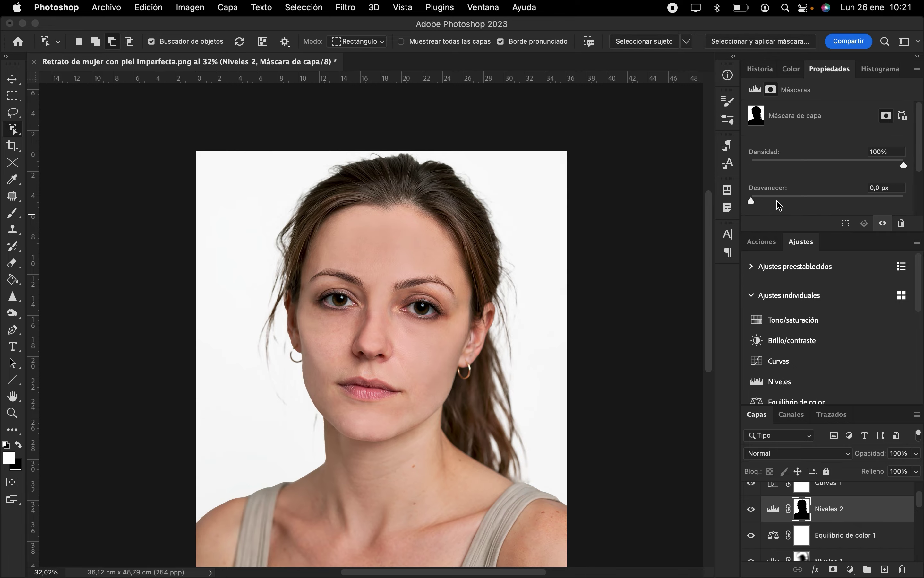
{"action": "left_click_drag", "start_coordinate": [775, 198], "coordinate": [792, 200]}
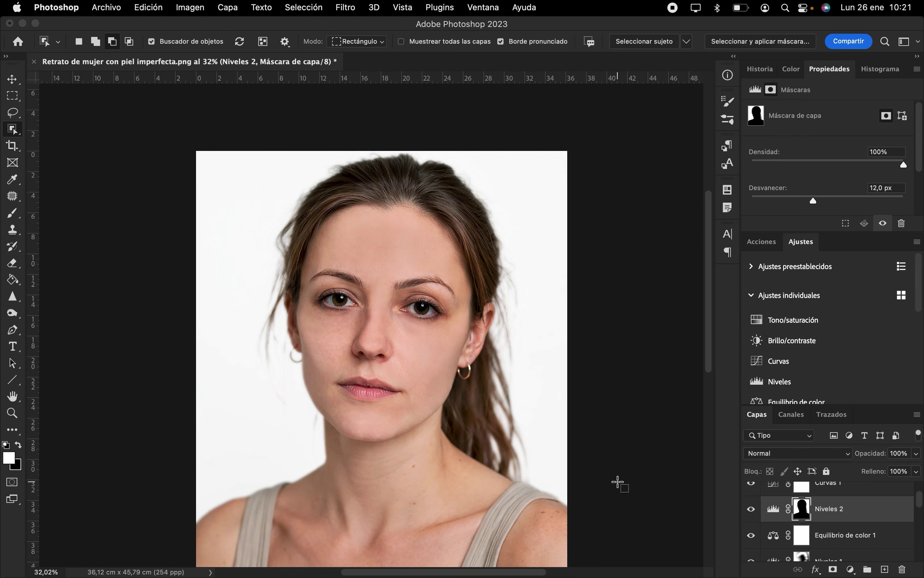
{"action": "left_click", "coordinate": [774, 199]}
{"action": "left_click_drag", "start_coordinate": [770, 201], "coordinate": [771, 202]}
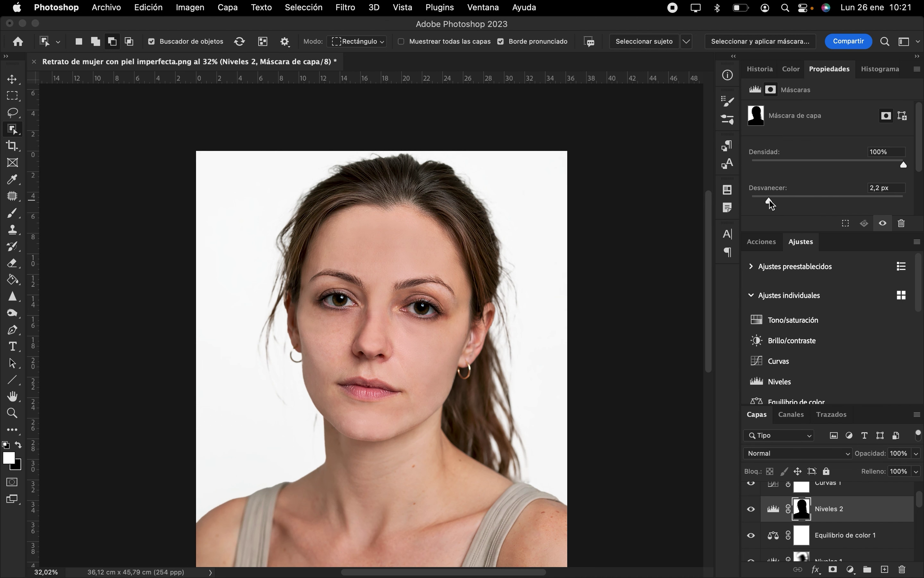
- Compare the portrait with the Niveles 2 adjustment hidden and shown, leaving the layer visible
{"action": "left_click", "coordinate": [752, 510]}
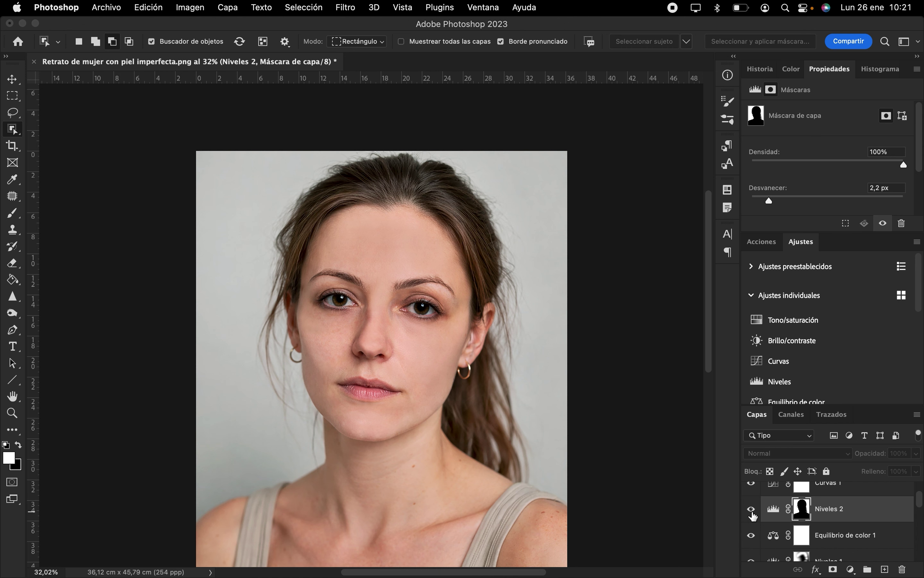
{"action": "left_click", "coordinate": [752, 511]}
{"action": "left_click", "coordinate": [752, 512]}
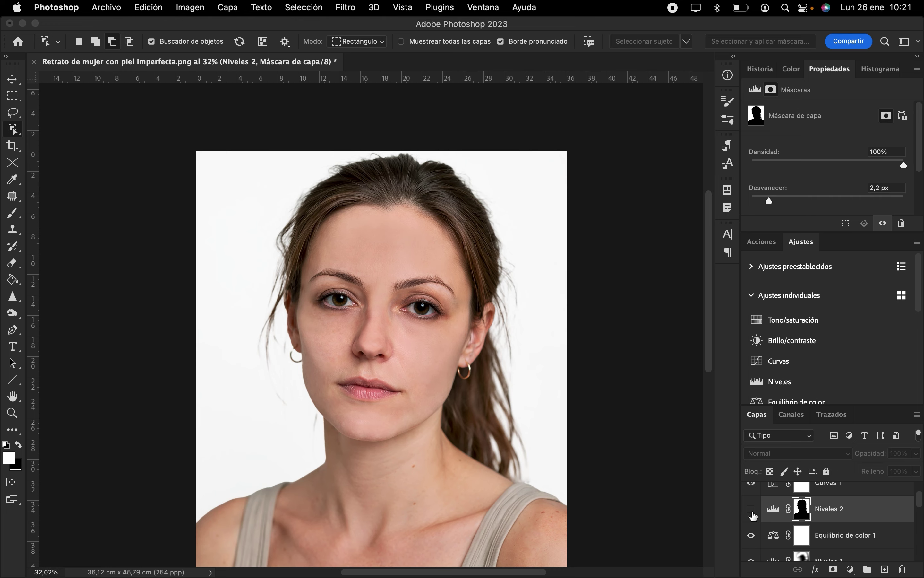
{"action": "left_click", "coordinate": [752, 512]}
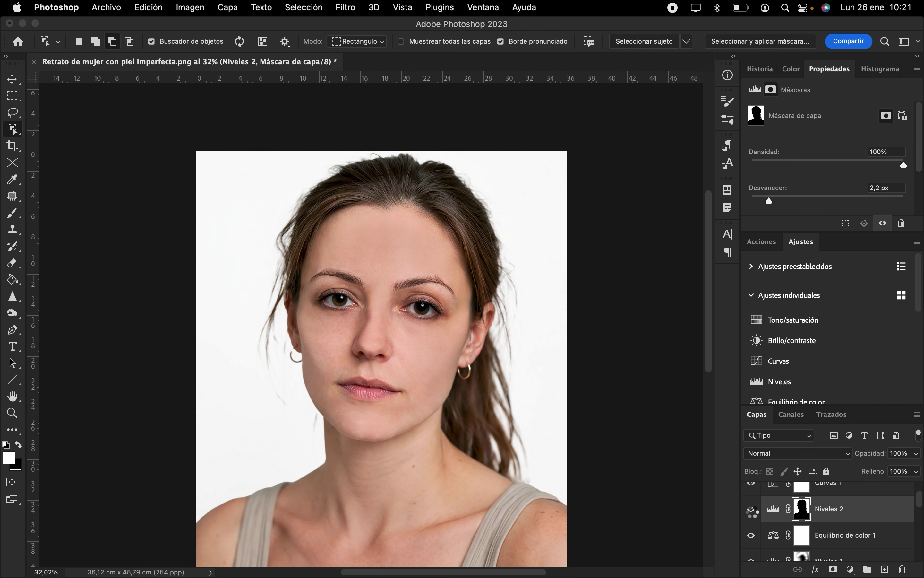
{"action": "left_click", "coordinate": [752, 511]}
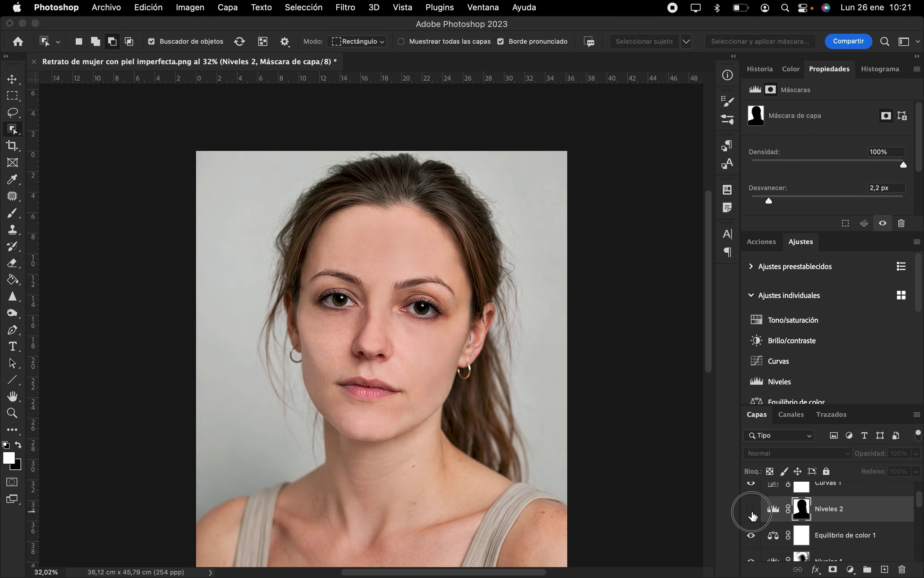
{"action": "left_click", "coordinate": [752, 512]}
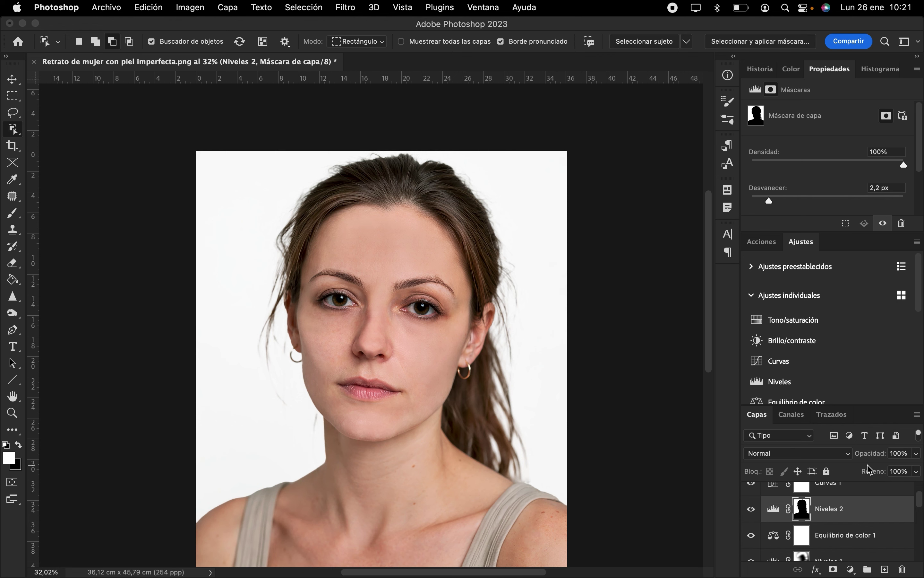
{"action": "scroll", "coordinate": [592, 419], "scroll_direction": "down", "scroll_amount": 5}
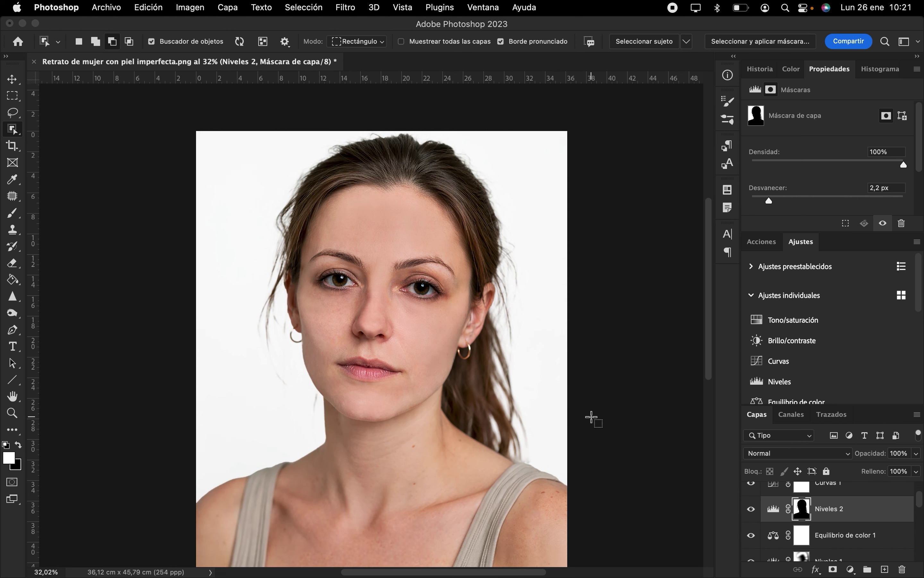
{"action": "scroll", "coordinate": [592, 419], "scroll_direction": "down", "scroll_amount": 1}
{"action": "scroll", "coordinate": [593, 419], "scroll_direction": "up", "scroll_amount": 2}
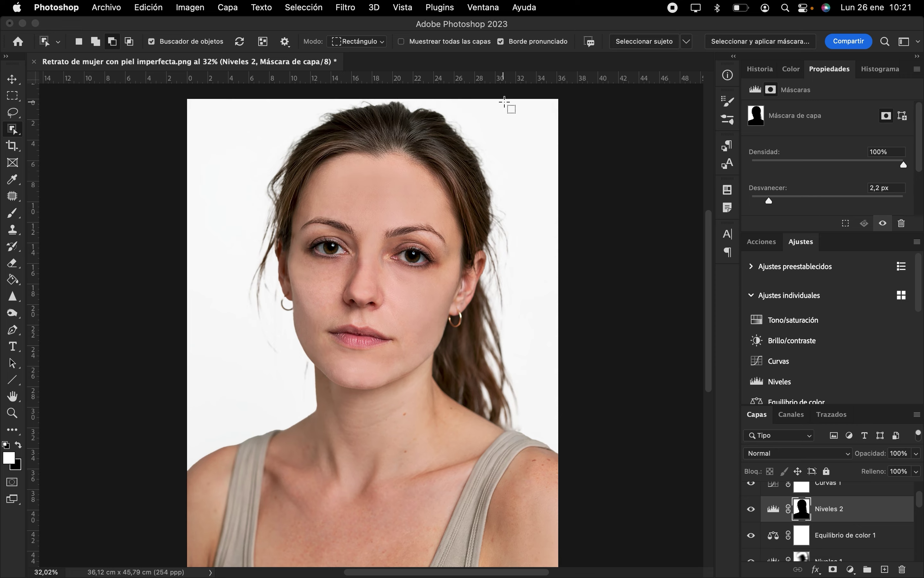
{"action": "left_click", "coordinate": [341, 8]}
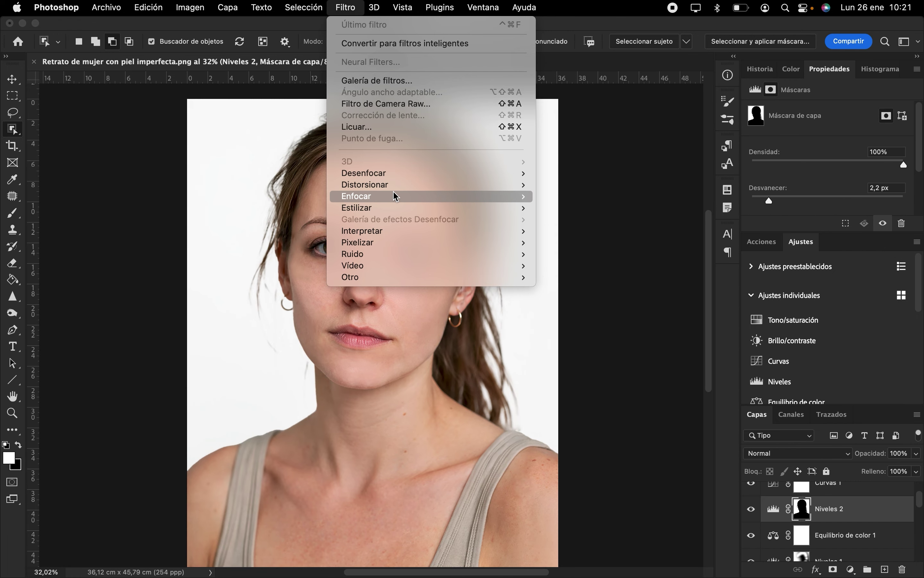
{"action": "mouse_move", "coordinate": [399, 177]}
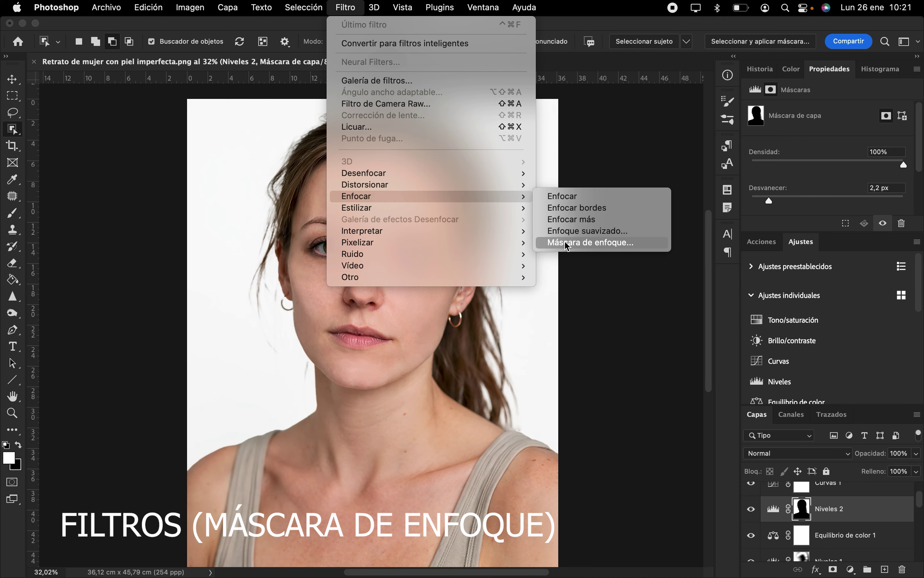
{"action": "left_click", "coordinate": [567, 244]}
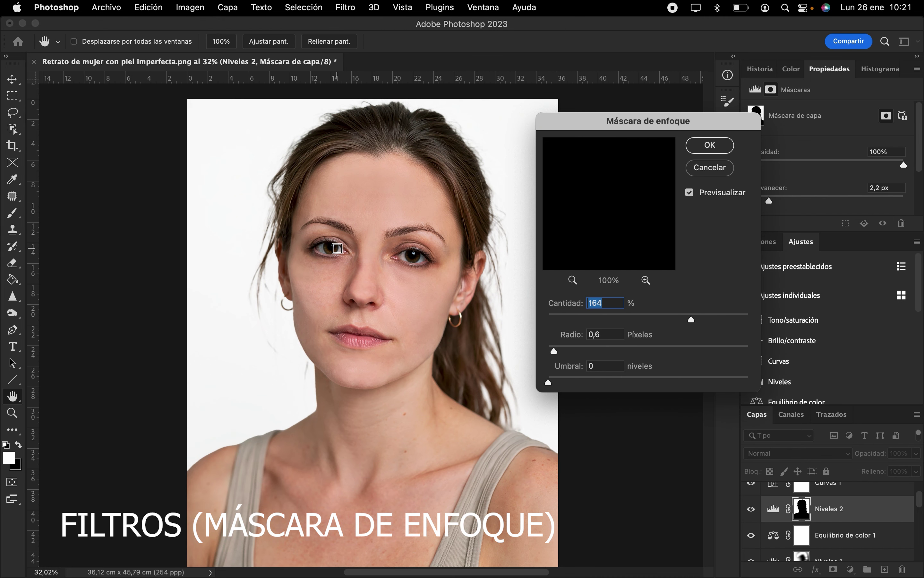
{"action": "key", "text": "super+plus"}
{"action": "key", "text": "super+plus"}
{"action": "key", "text": "super+plus"}
{"action": "key", "text": "super+plus"}
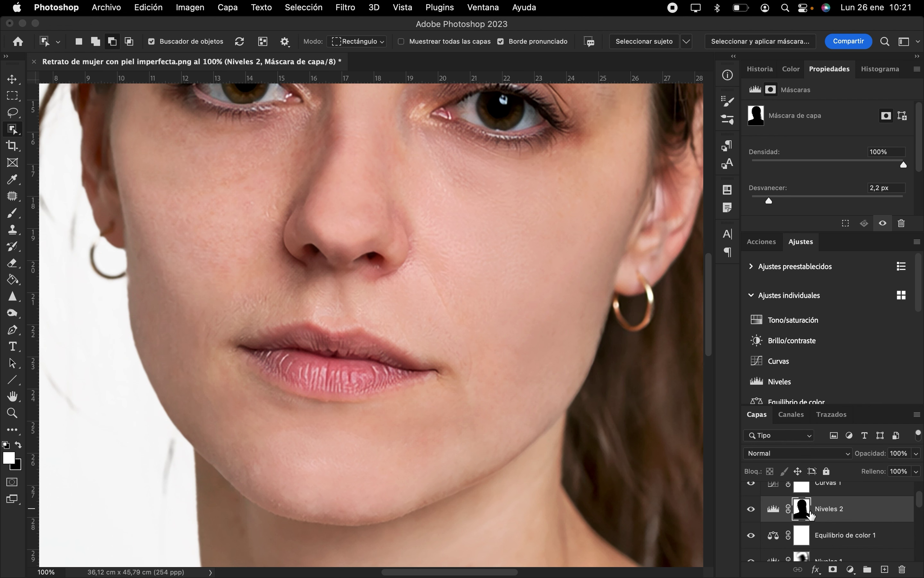
- Find the Capa 5 portrait layer in the layer stack and rename it "imagen"
{"action": "scroll", "coordinate": [820, 531], "scroll_direction": "down", "scroll_amount": 5}
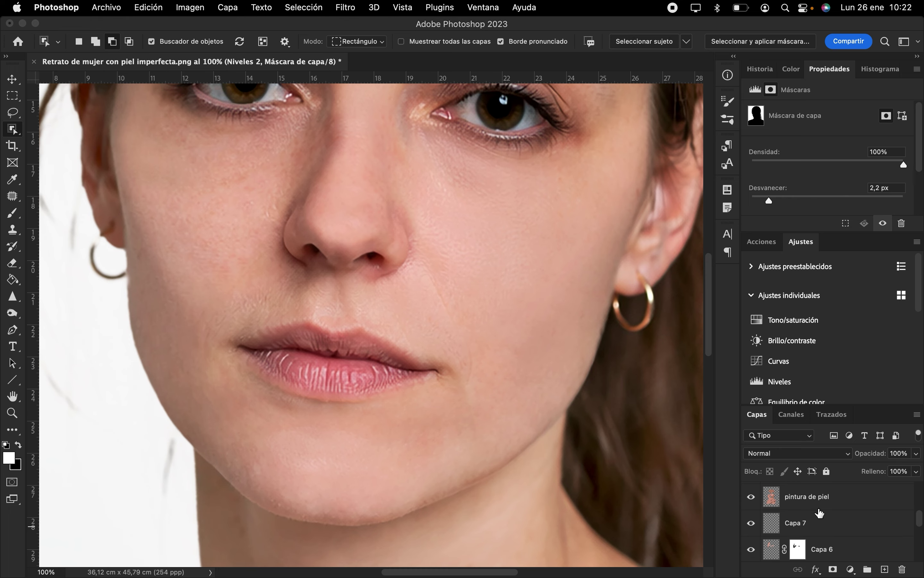
{"action": "scroll", "coordinate": [820, 512], "scroll_direction": "up", "scroll_amount": 2}
{"action": "scroll", "coordinate": [820, 512], "scroll_direction": "down", "scroll_amount": 1}
{"action": "scroll", "coordinate": [820, 512], "scroll_direction": "up", "scroll_amount": 2}
{"action": "scroll", "coordinate": [820, 512], "scroll_direction": "down", "scroll_amount": 1}
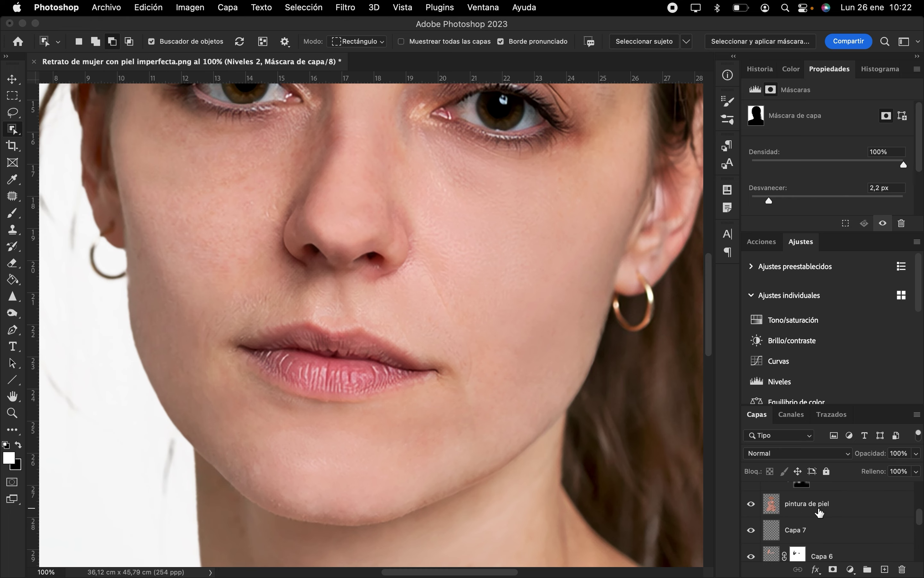
{"action": "scroll", "coordinate": [820, 512], "scroll_direction": "up", "scroll_amount": 3}
{"action": "scroll", "coordinate": [819, 512], "scroll_direction": "down", "scroll_amount": 6}
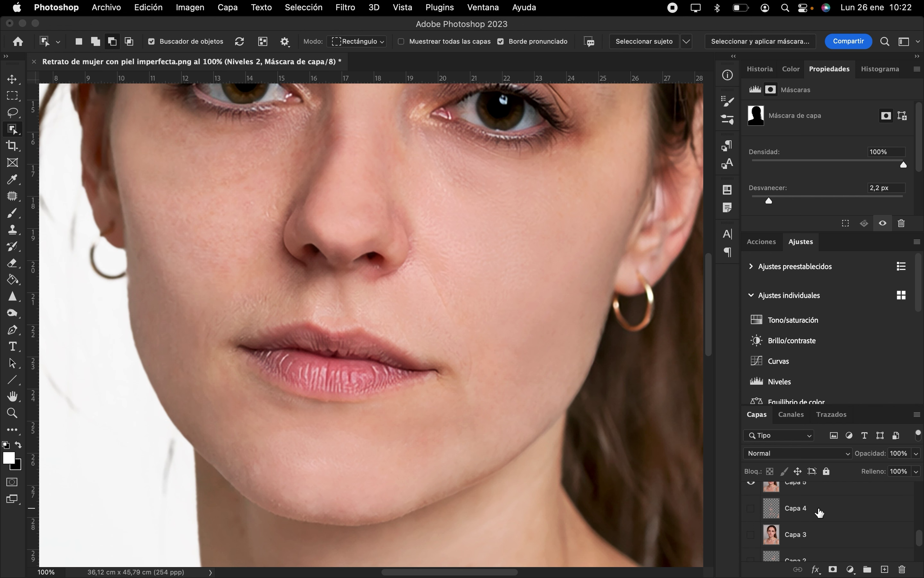
{"action": "scroll", "coordinate": [820, 512], "scroll_direction": "up", "scroll_amount": 1}
{"action": "left_click", "coordinate": [813, 520]}
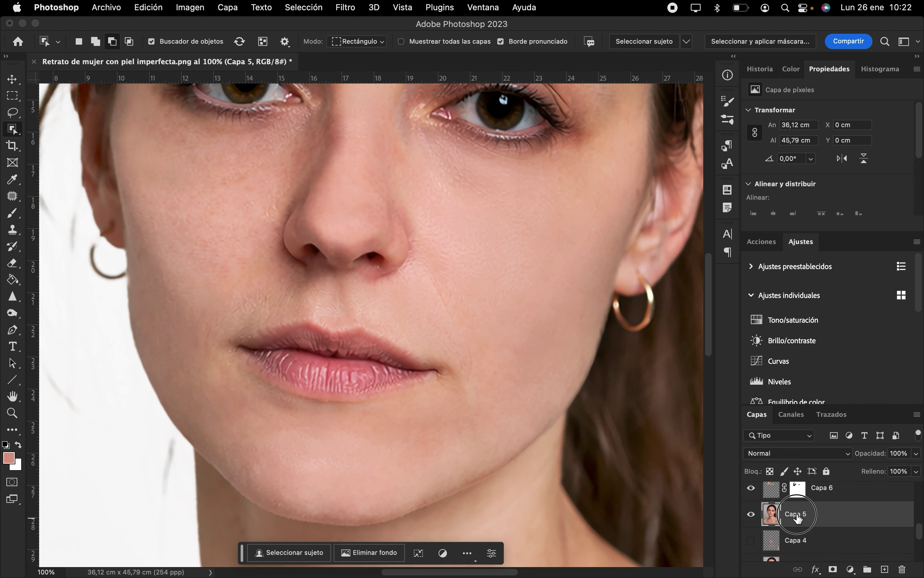
{"action": "double_click", "coordinate": [798, 515]}
{"action": "key", "text": "BackSpace"}
{"action": "type", "text": "imagen"}
{"action": "key", "text": "Return"}
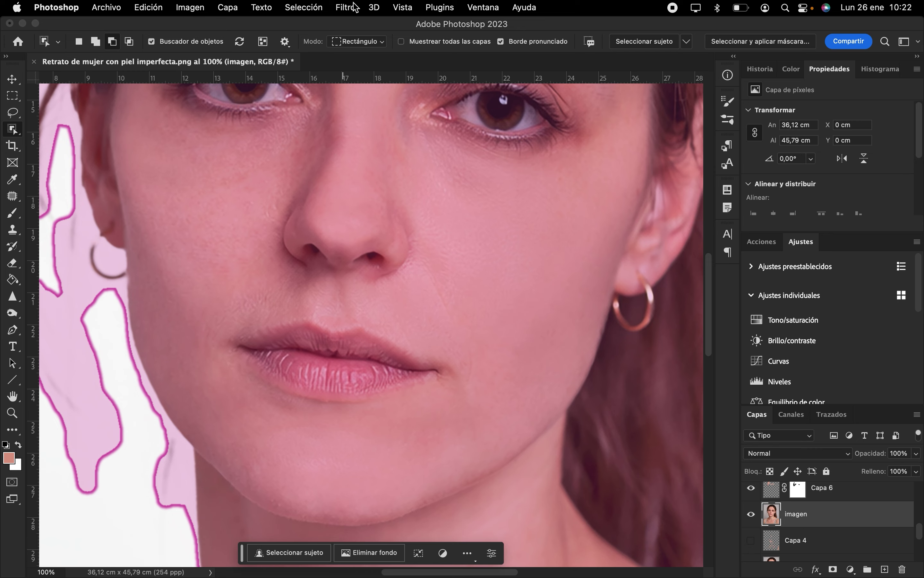
- Open the Unsharp Mask filter for the imagen layer and center its preview on the woman's eye
{"action": "left_click", "coordinate": [354, 7]}
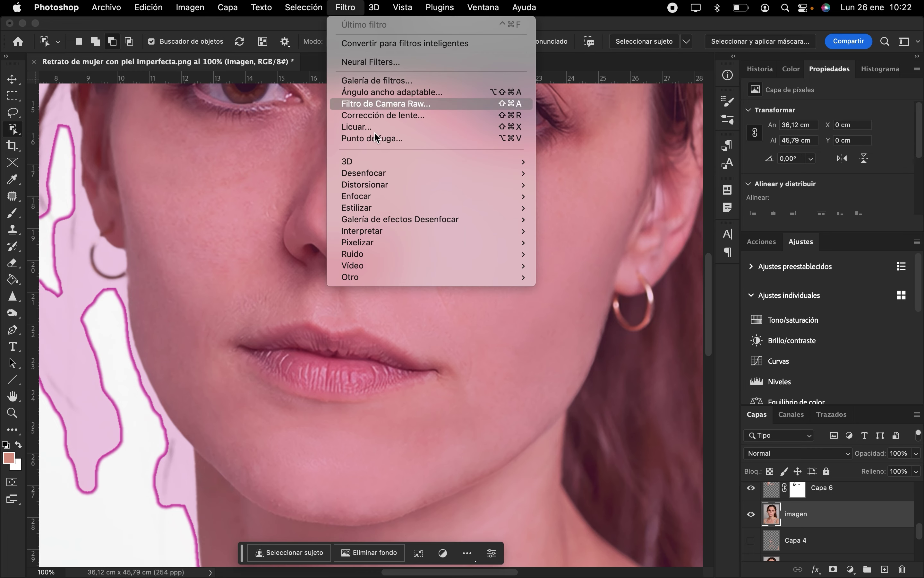
{"action": "mouse_move", "coordinate": [380, 195]}
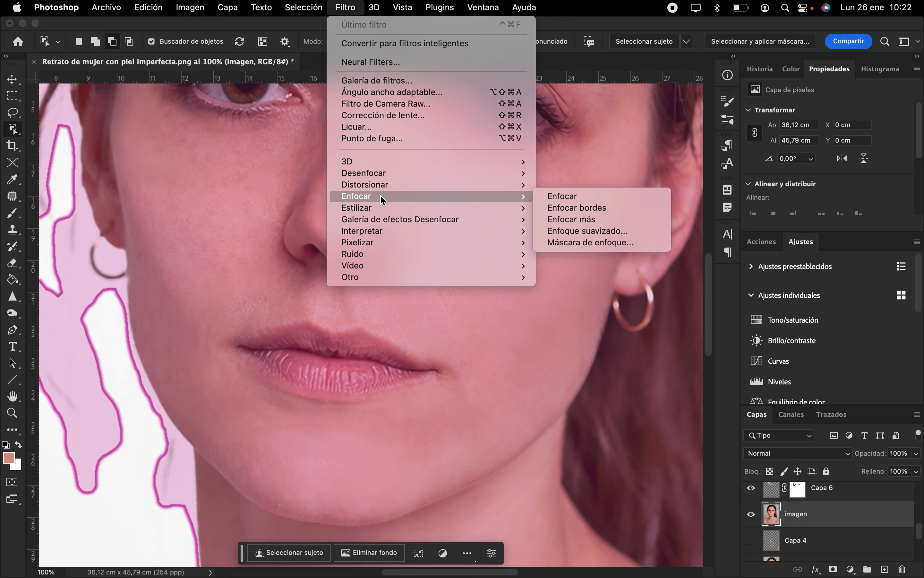
{"action": "left_click", "coordinate": [550, 243]}
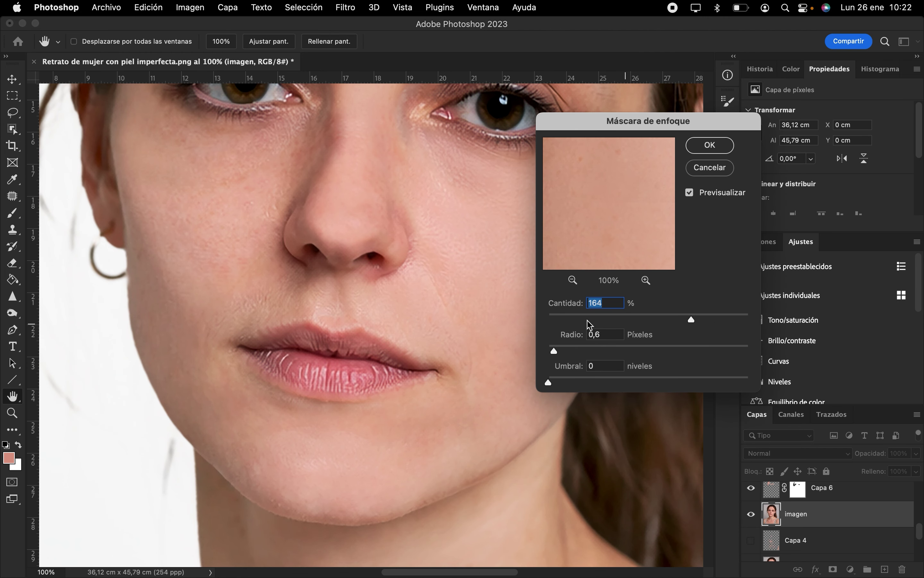
{"action": "scroll", "coordinate": [384, 219], "scroll_direction": "up", "scroll_amount": 5}
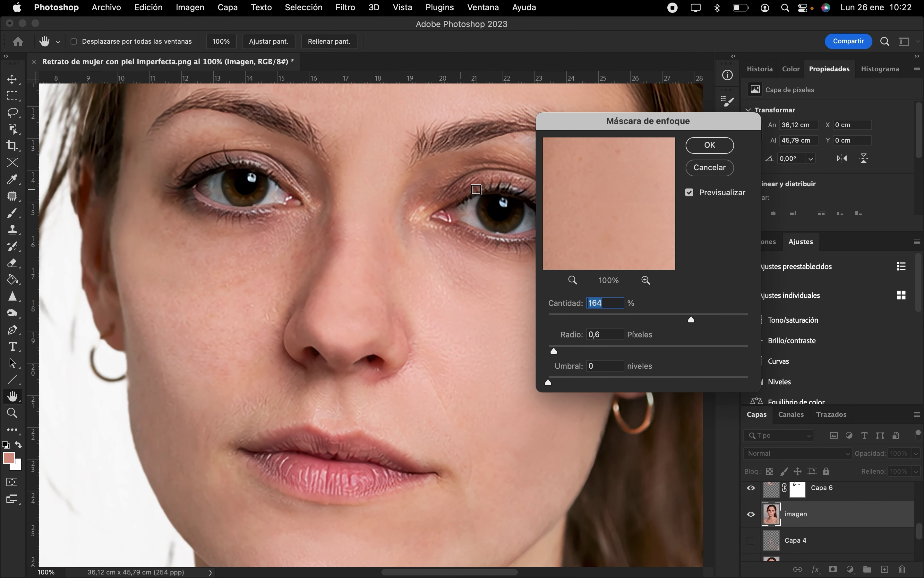
{"action": "left_click", "coordinate": [489, 197]}
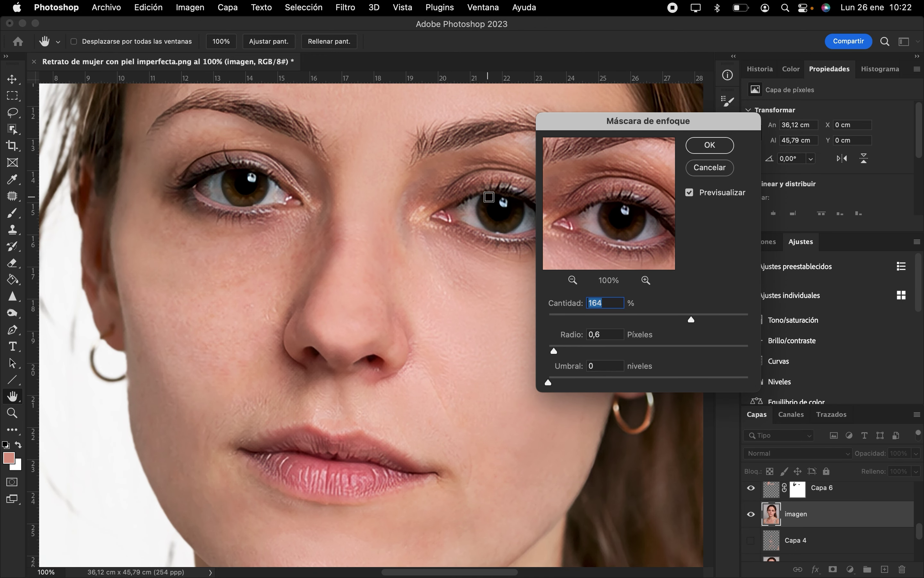
- Compare the sharpening with the preview off and on, and apply it with amount 164%, radius 0.6 px and threshold 0
{"action": "left_click", "coordinate": [689, 193]}
{"action": "left_click", "coordinate": [691, 193]}
{"action": "left_click", "coordinate": [690, 193]}
{"action": "left_click", "coordinate": [691, 193]}
{"action": "left_click", "coordinate": [692, 193]}
{"action": "left_click", "coordinate": [692, 193]}
{"action": "left_click", "coordinate": [692, 192]}
{"action": "left_click", "coordinate": [691, 193]}
{"action": "left_click", "coordinate": [710, 152]}
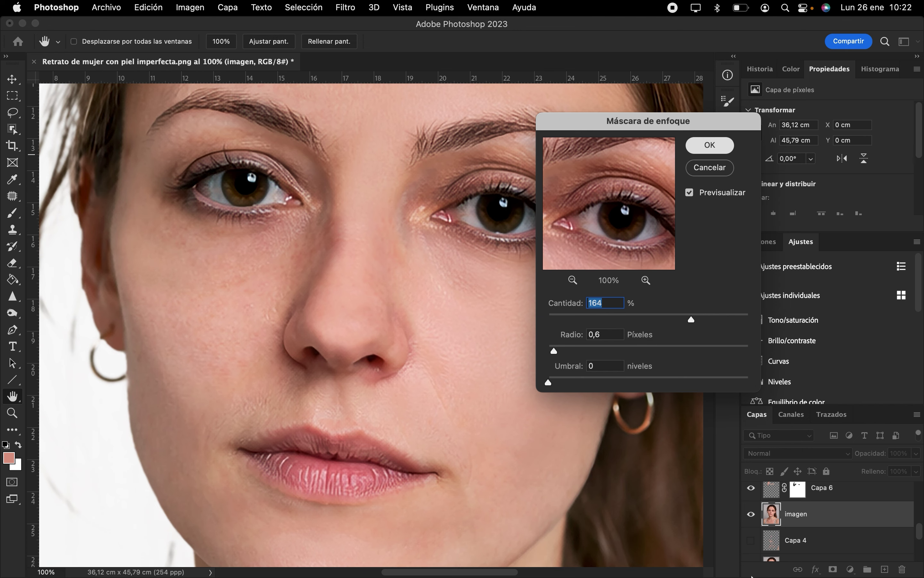
- Open the Filter Gallery for the imagen layer, expand the Bosquejar filters and fit the whole portrait in the preview
{"action": "scroll", "coordinate": [794, 508], "scroll_direction": "up", "scroll_amount": 5}
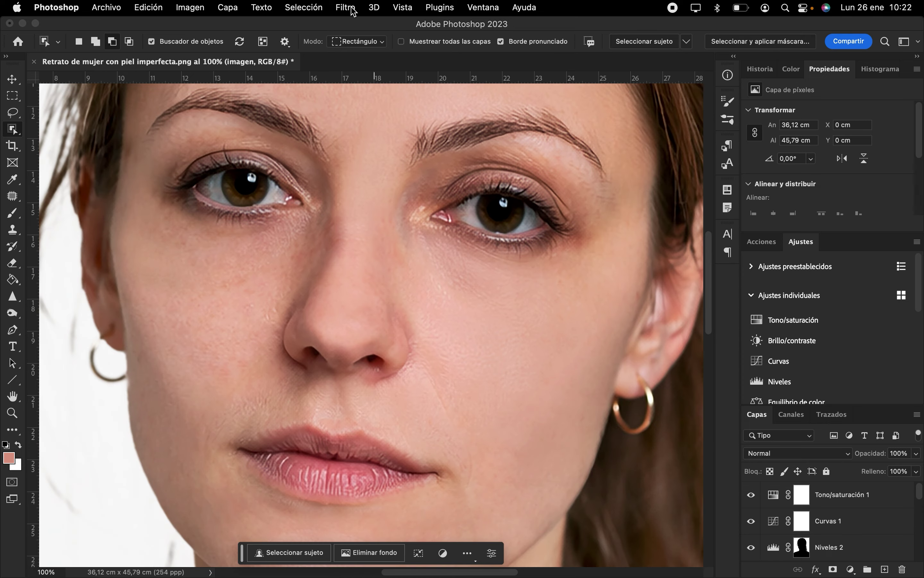
{"action": "left_click", "coordinate": [349, 10]}
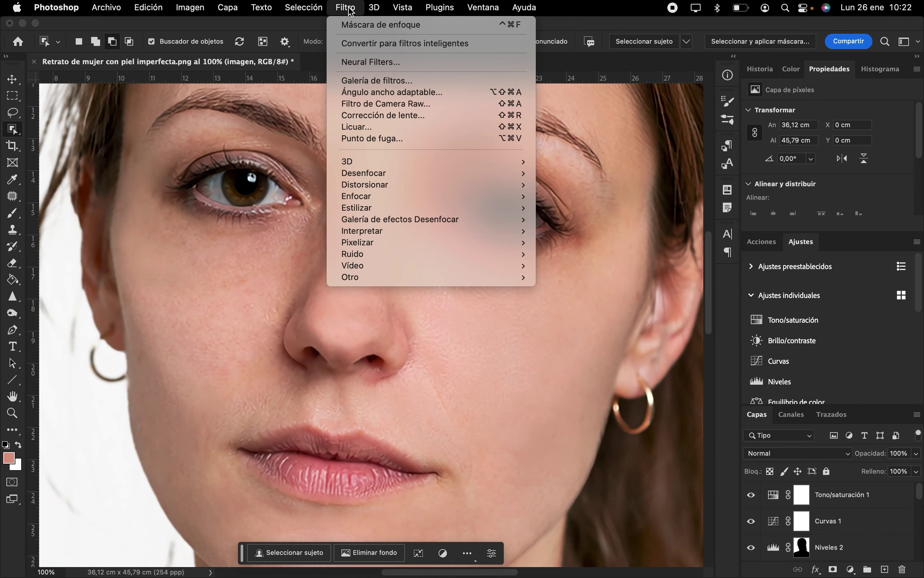
{"action": "mouse_move", "coordinate": [460, 199]}
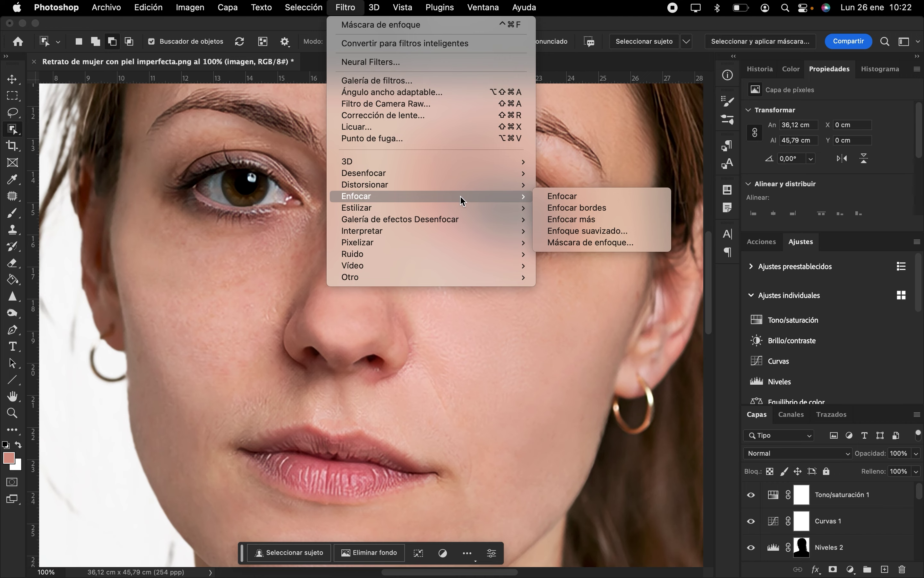
{"action": "mouse_move", "coordinate": [427, 255]}
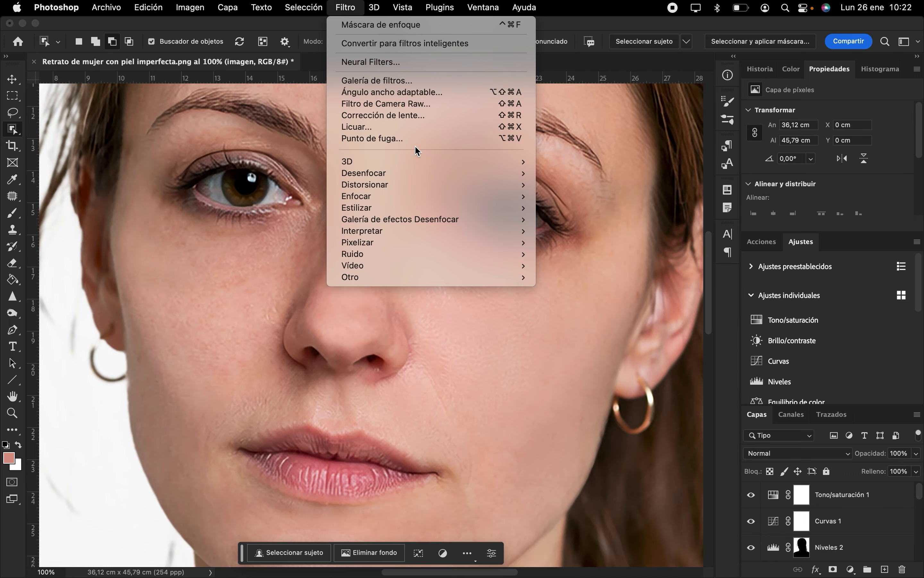
{"action": "left_click", "coordinate": [425, 87]}
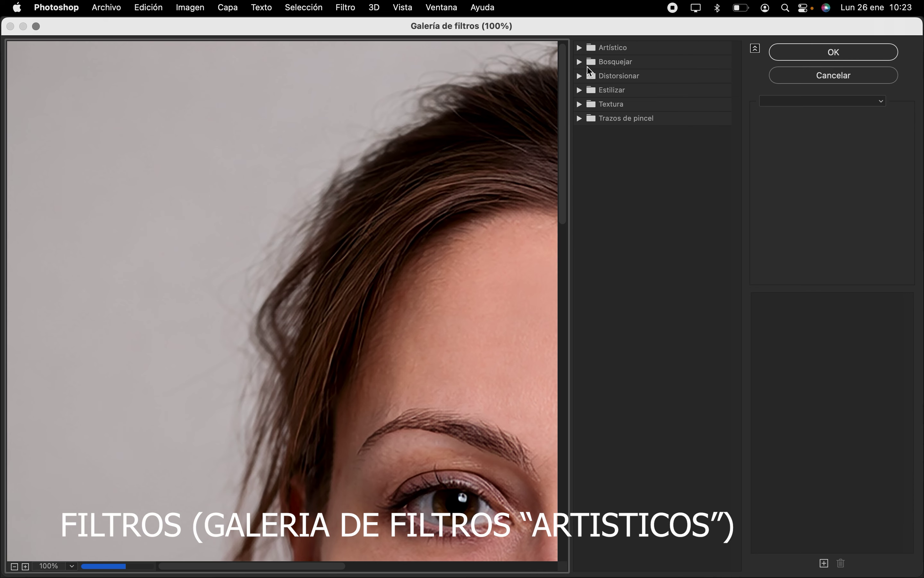
{"action": "left_click", "coordinate": [580, 64]}
{"action": "key", "text": "super+0"}
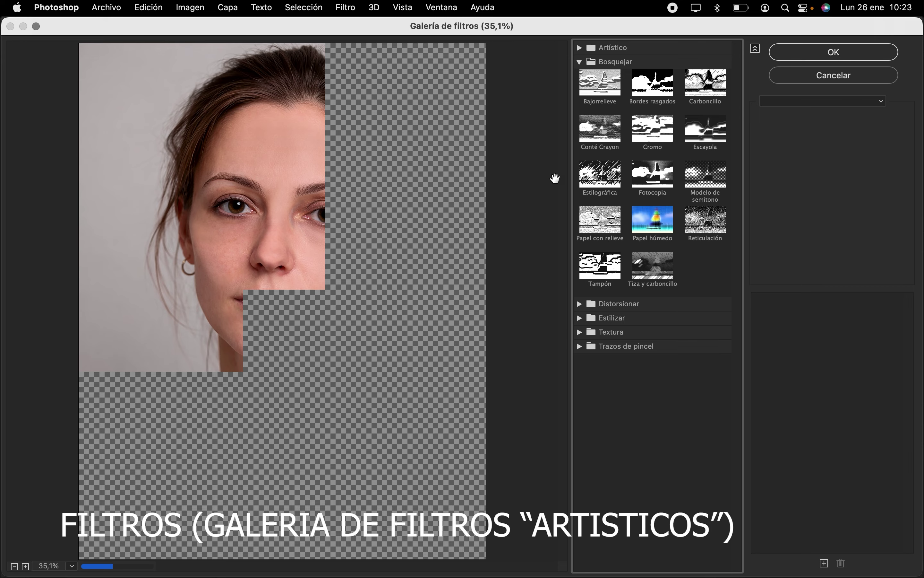
- Preview the Papel con relieve, Papel húmedo, Cristal, Ondas marinas and Resplandor difuso effects on the portrait
{"action": "left_click", "coordinate": [599, 222]}
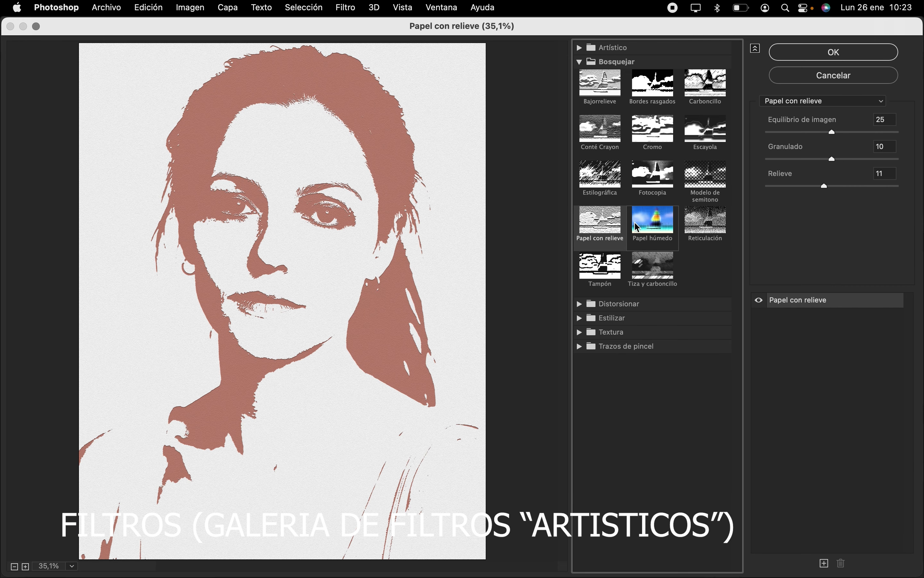
{"action": "left_click", "coordinate": [641, 228]}
{"action": "left_click", "coordinate": [619, 304]}
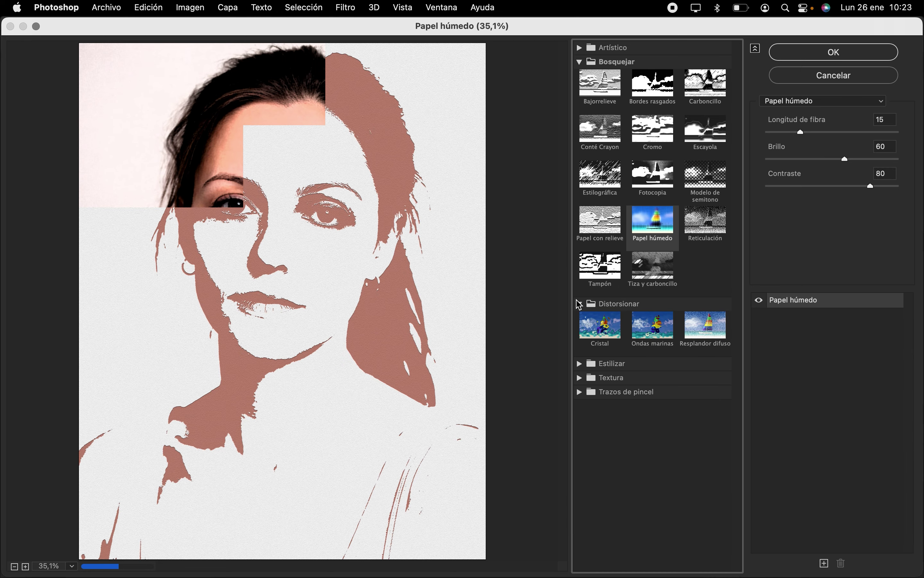
{"action": "left_click", "coordinate": [599, 329]}
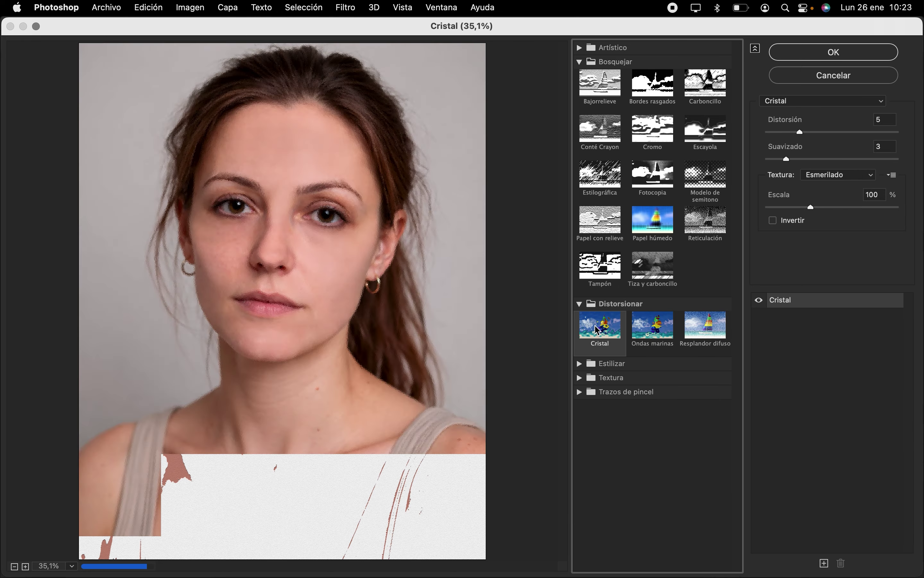
{"action": "left_click", "coordinate": [653, 331]}
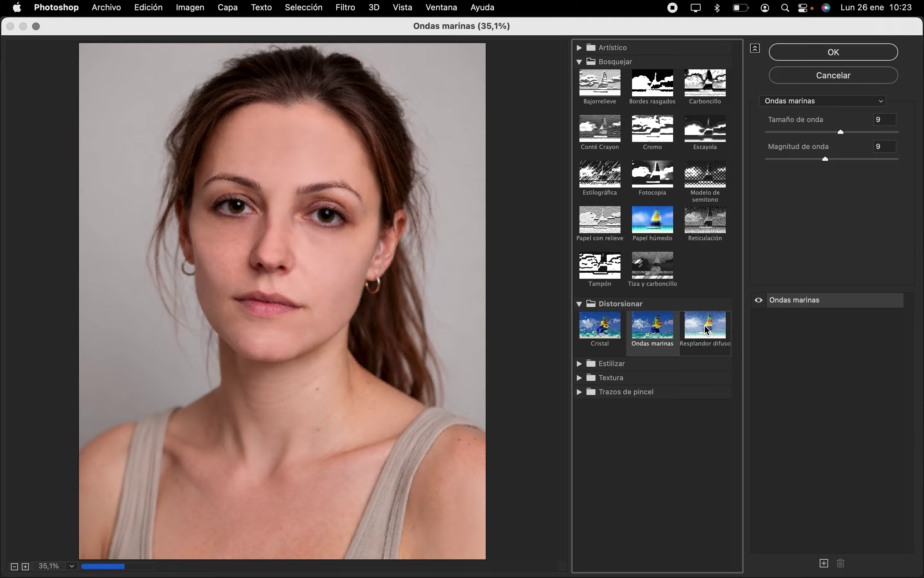
{"action": "left_click", "coordinate": [705, 333]}
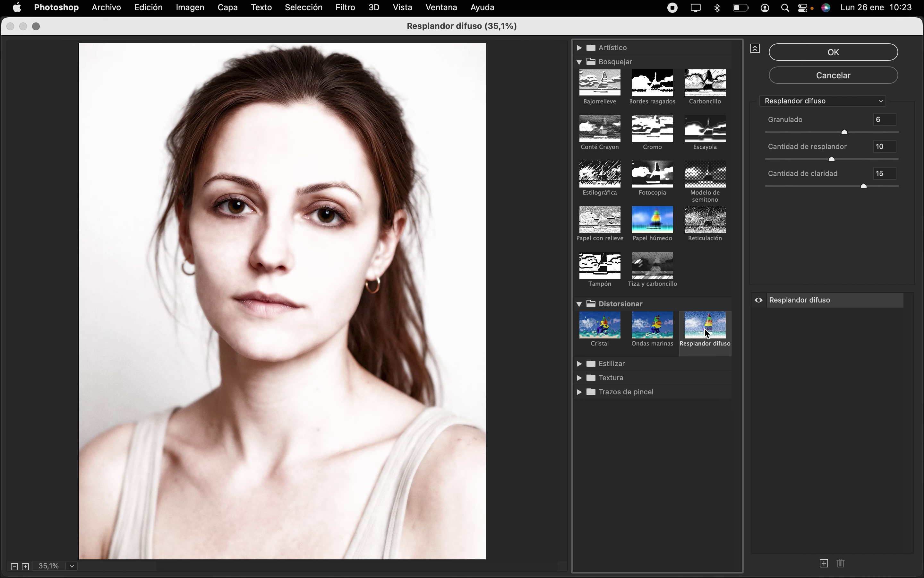
- Preview the Textura effects Azulejo de mosaico, Granulado and Vidriera, and leave the Filter Gallery without applying any effect
{"action": "left_click", "coordinate": [580, 377]}
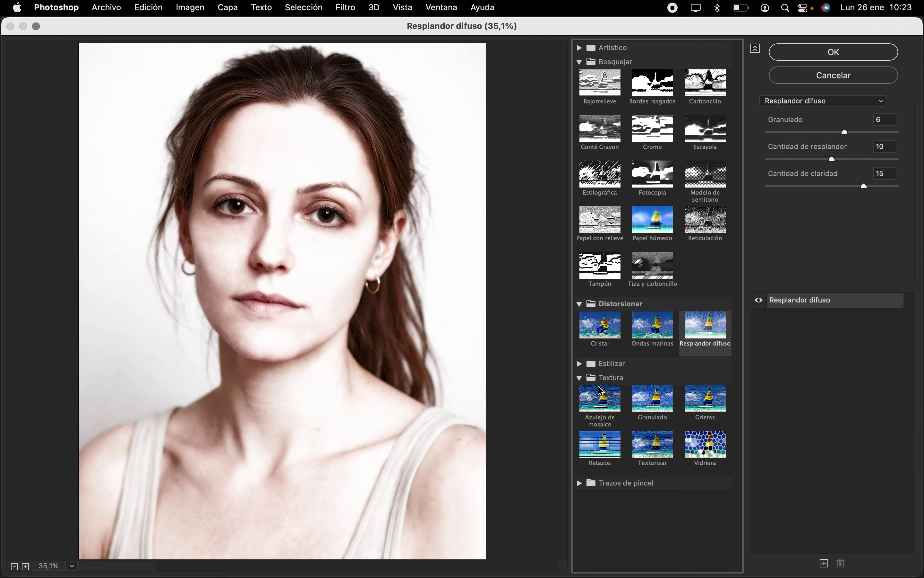
{"action": "left_click", "coordinate": [600, 398]}
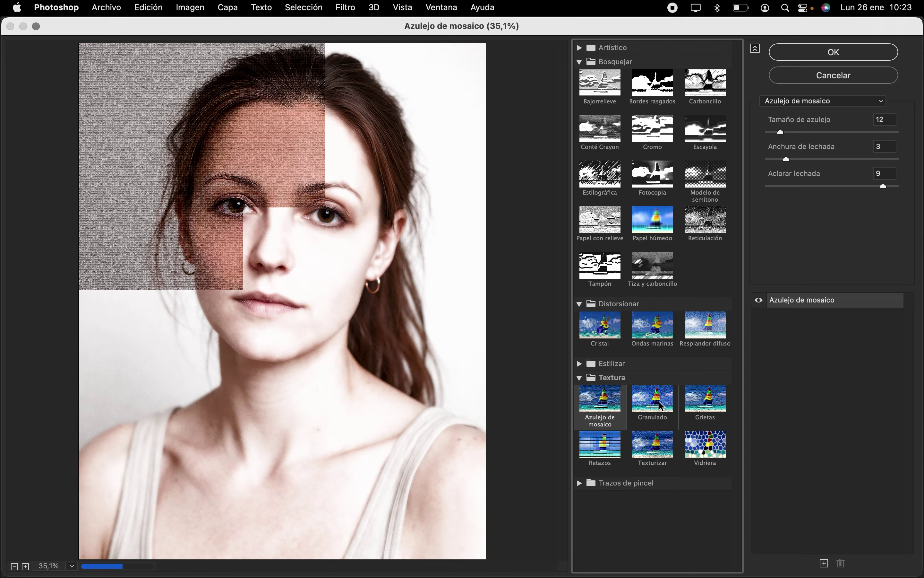
{"action": "left_click", "coordinate": [663, 408]}
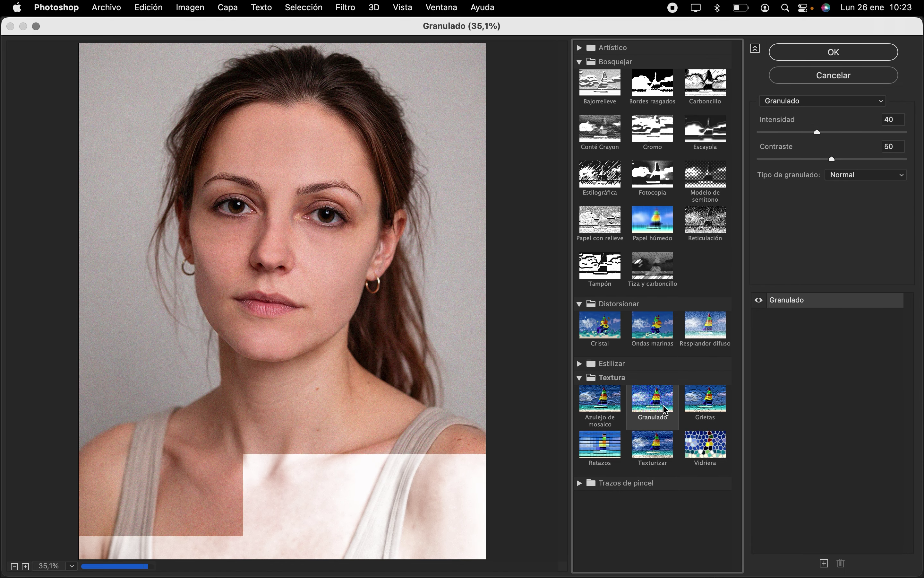
{"action": "left_click", "coordinate": [652, 436]}
{"action": "left_click", "coordinate": [694, 446]}
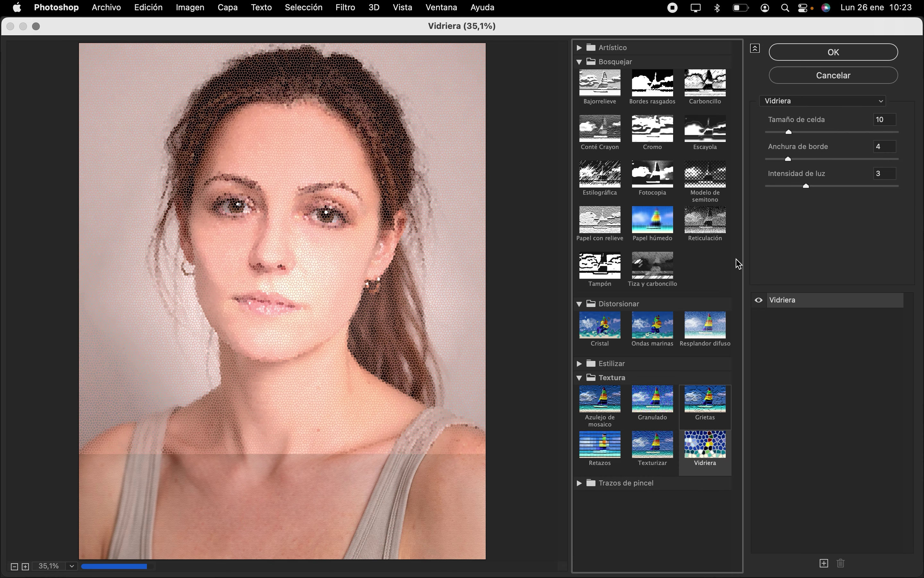
{"action": "left_click", "coordinate": [834, 77]}
- Open the Liquify filter for the imagen layer, push the face contour slightly inward and reduce the brush size to 462
{"action": "left_click", "coordinate": [350, 8]}
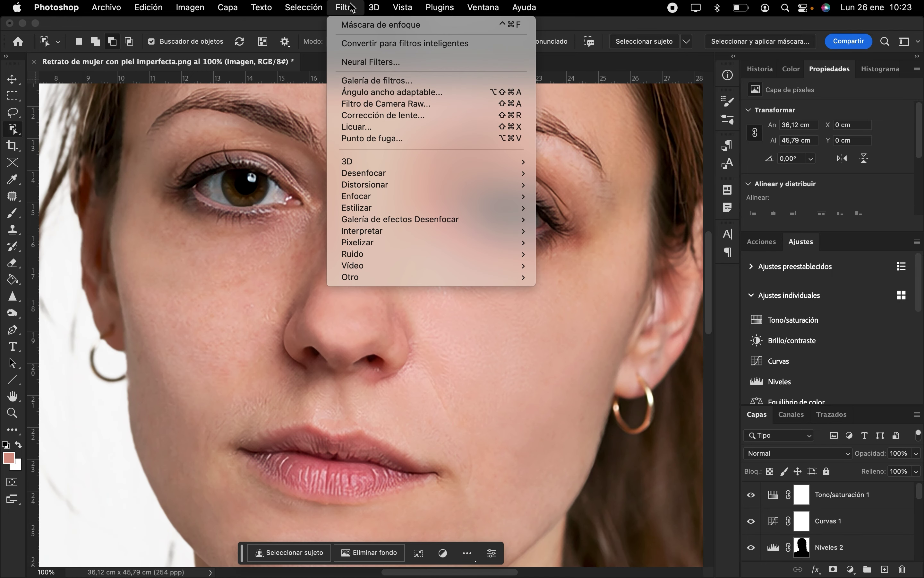
{"action": "left_click", "coordinate": [396, 127]}
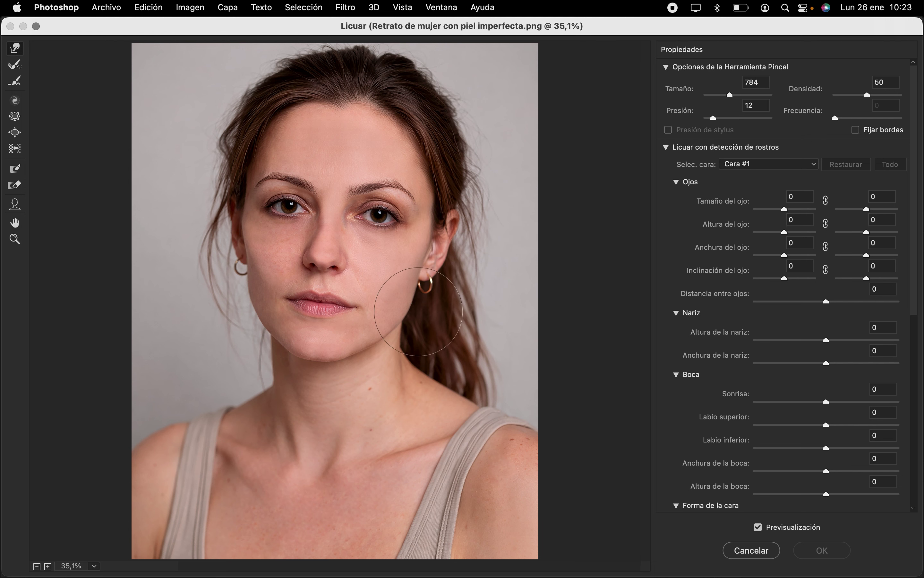
{"action": "mouse_move", "coordinate": [417, 321]}
{"action": "left_mouse_down"}
{"action": "mouse_move", "coordinate": [396, 310]}
{"action": "mouse_move", "coordinate": [414, 323]}
{"action": "mouse_move", "coordinate": [395, 314]}
{"action": "mouse_move", "coordinate": [379, 326]}
{"action": "left_mouse_up"}
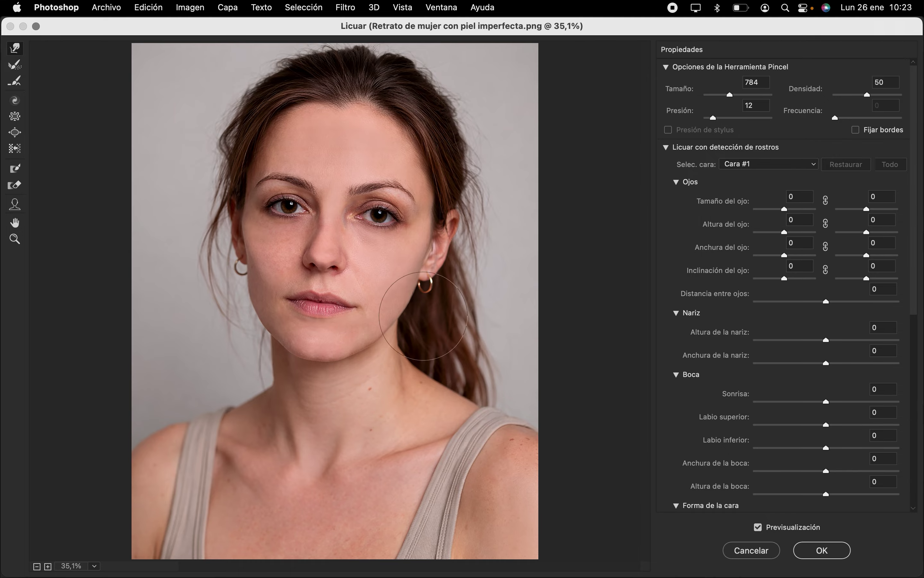
{"action": "key", "text": "super+z"}
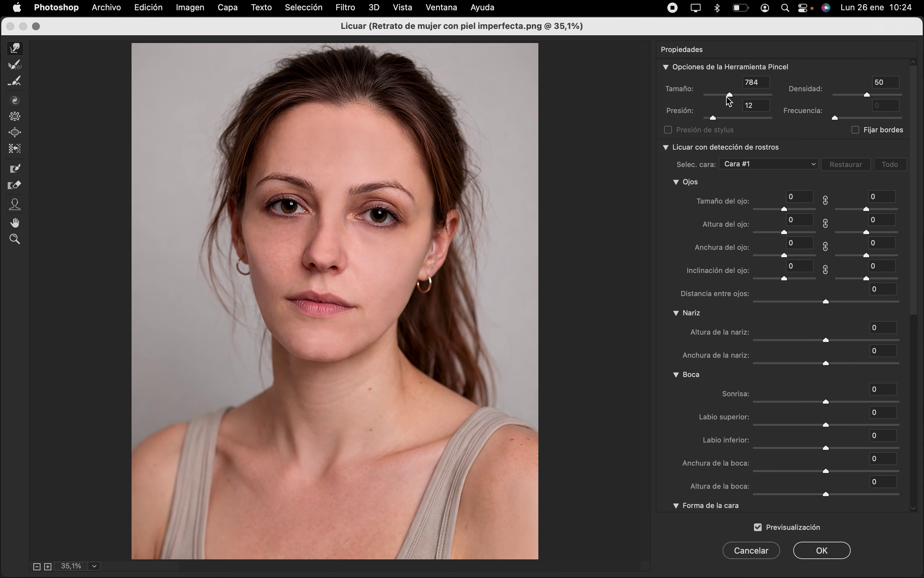
{"action": "left_click_drag", "start_coordinate": [728, 95], "coordinate": [726, 95]}
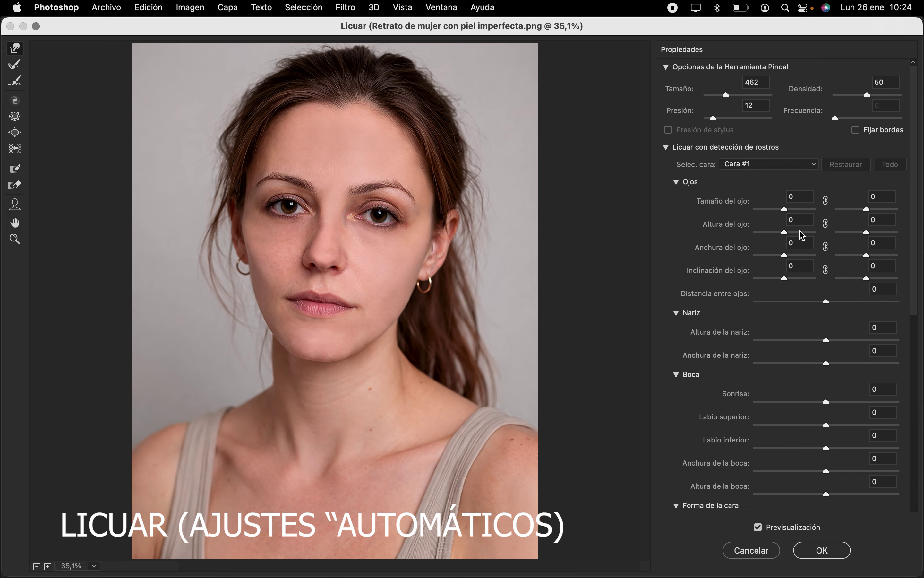
- Enlarge the eyes with face-aware sizes 24 and 20, and slim the jawline with Mandíbula at -38
{"action": "mouse_move", "coordinate": [785, 209]}
{"action": "left_mouse_down"}
{"action": "mouse_move", "coordinate": [828, 213]}
{"action": "mouse_move", "coordinate": [776, 212]}
{"action": "mouse_move", "coordinate": [828, 212]}
{"action": "mouse_move", "coordinate": [784, 214]}
{"action": "mouse_move", "coordinate": [792, 213]}
{"action": "left_mouse_up"}
{"action": "left_click", "coordinate": [866, 211]}
{"action": "left_click_drag", "start_coordinate": [867, 213], "coordinate": [873, 219]}
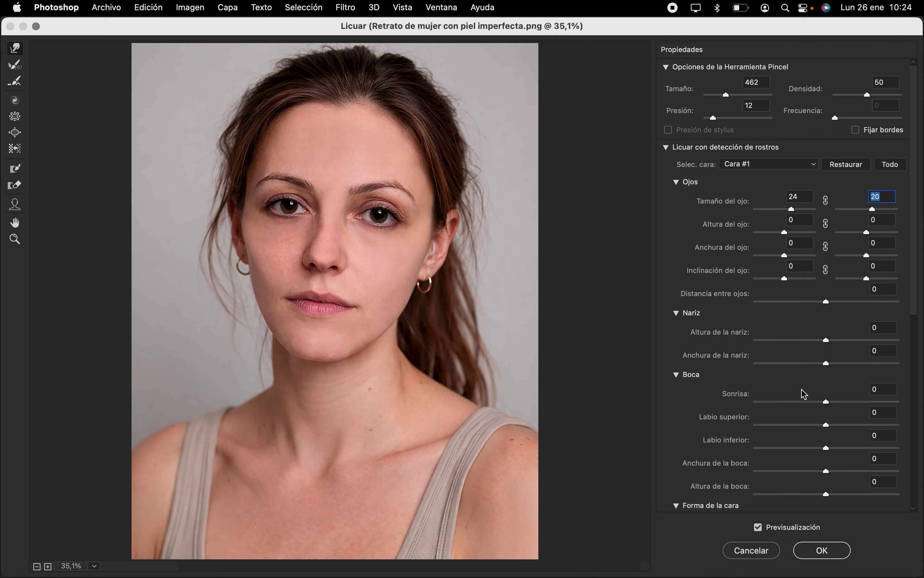
{"action": "scroll", "coordinate": [802, 389], "scroll_direction": "down", "scroll_amount": 10}
{"action": "scroll", "coordinate": [814, 344], "scroll_direction": "up", "scroll_amount": 2}
{"action": "left_click_drag", "start_coordinate": [826, 314], "coordinate": [802, 317]}
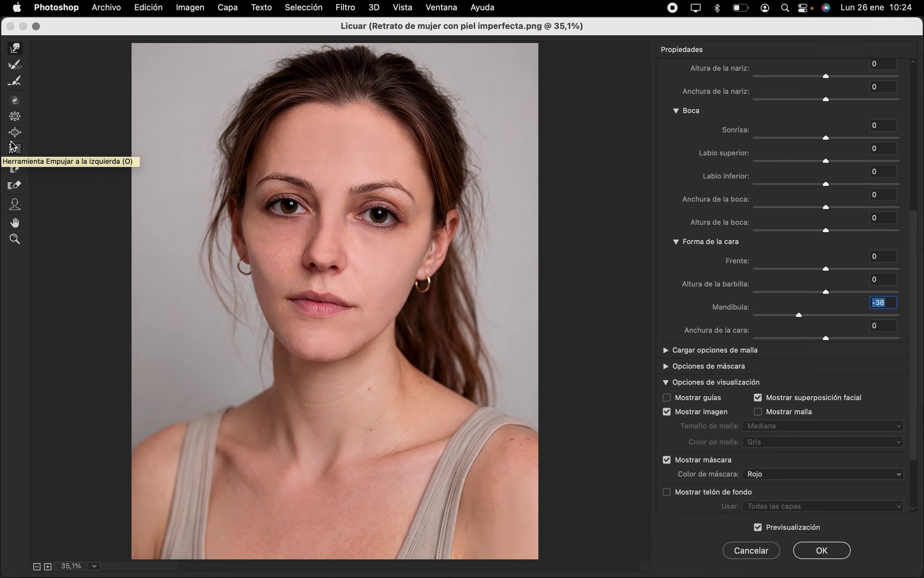
- Try the Bloat tool at brush size 1067 on the nose and the Pucker tool on the chin, undoing both
{"action": "left_click", "coordinate": [14, 135]}
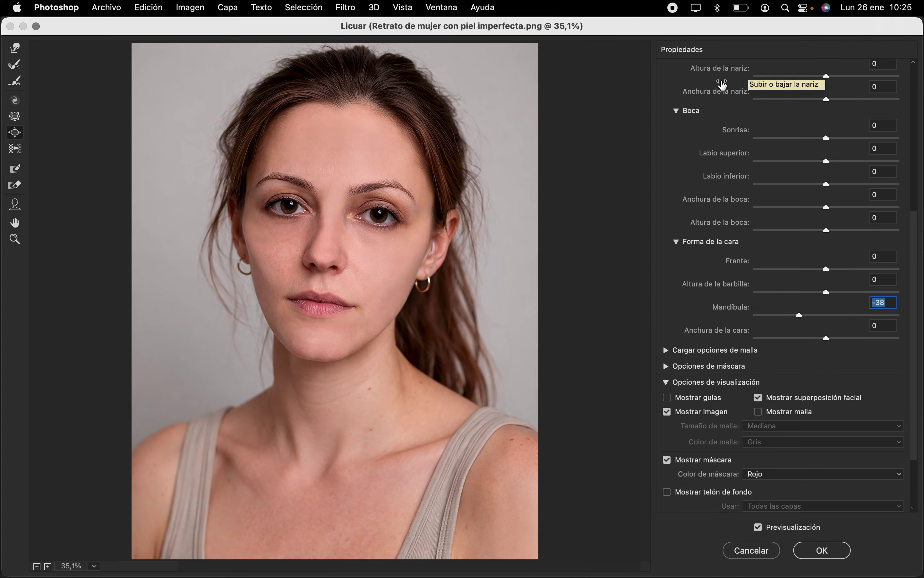
{"action": "scroll", "coordinate": [783, 153], "scroll_direction": "up", "scroll_amount": 10}
{"action": "left_click", "coordinate": [755, 97]}
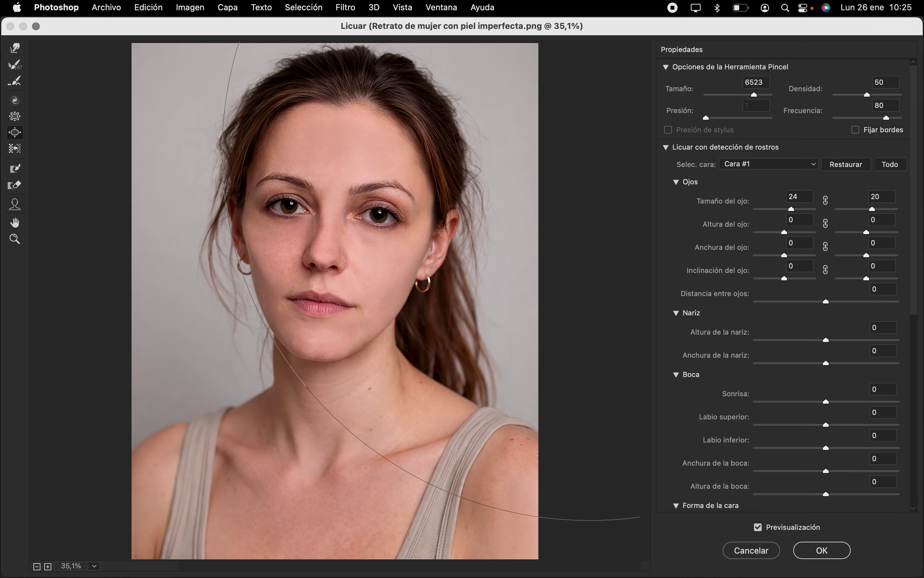
{"action": "left_click", "coordinate": [734, 96]}
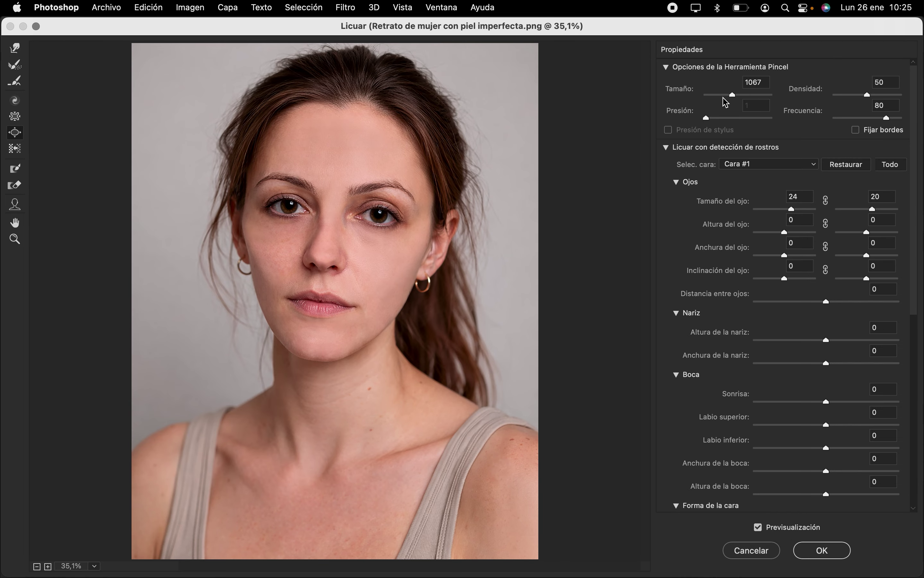
{"action": "left_click_drag", "start_coordinate": [324, 255], "coordinate": [324, 255]}
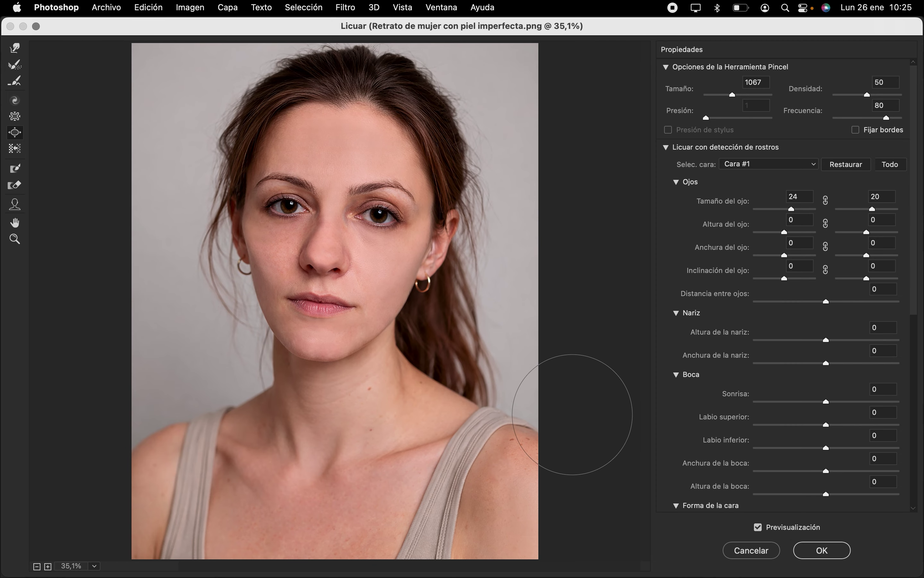
{"action": "key", "text": "alt+super+z"}
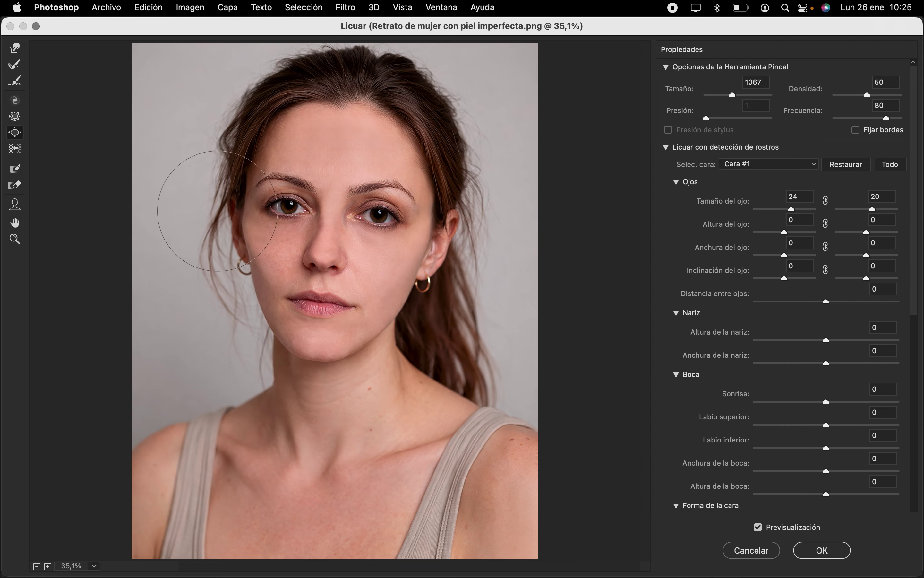
{"action": "left_click", "coordinate": [14, 116]}
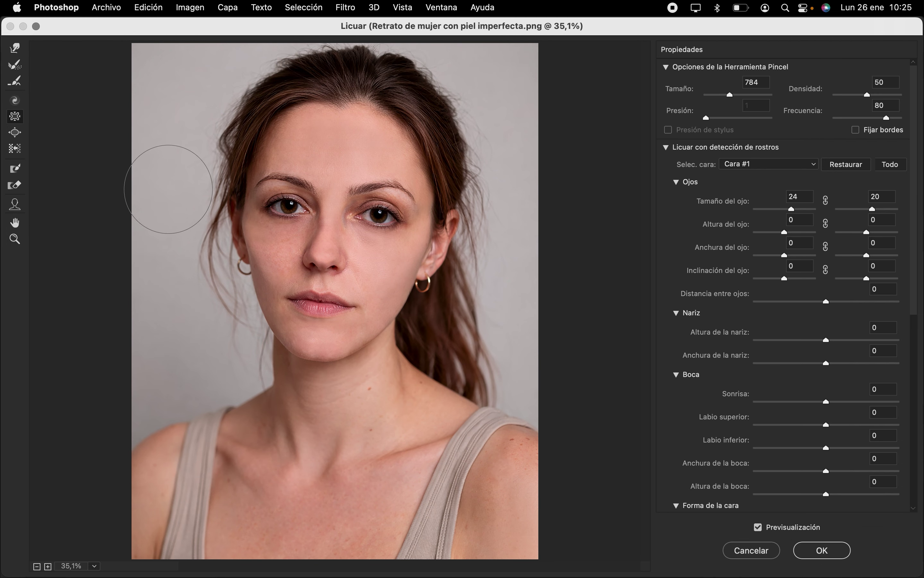
{"action": "mouse_move", "coordinate": [318, 337]}
{"action": "left_mouse_down"}
{"action": "mouse_move", "coordinate": [322, 355]}
{"action": "mouse_move", "coordinate": [309, 351]}
{"action": "mouse_move", "coordinate": [330, 356]}
{"action": "mouse_move", "coordinate": [309, 356]}
{"action": "left_mouse_up"}
{"action": "key", "text": "super+alt+z"}
- Apply the Liquify changes and inspect the jaw and neck edges, ending with the whole portrait in view
{"action": "left_click", "coordinate": [822, 550]}
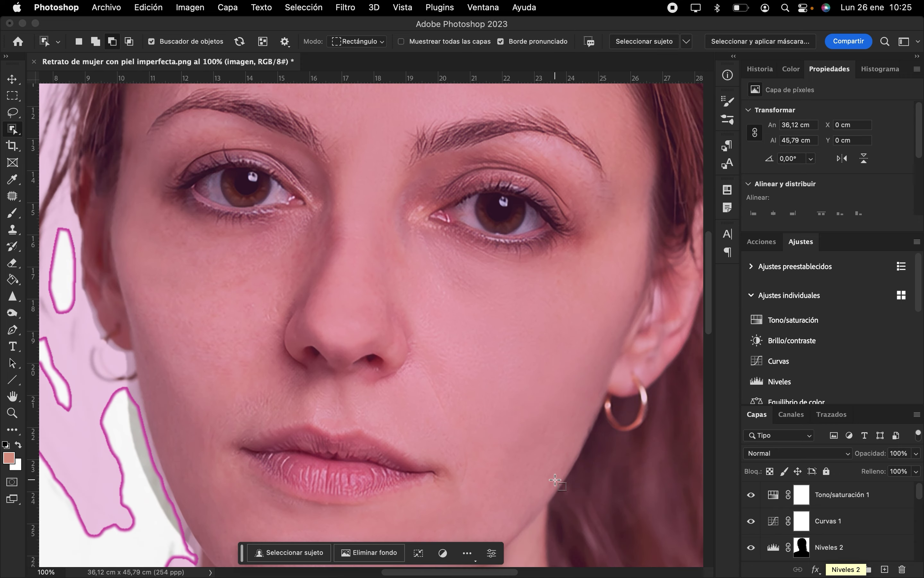
{"action": "scroll", "coordinate": [553, 479], "scroll_direction": "down", "scroll_amount": 5}
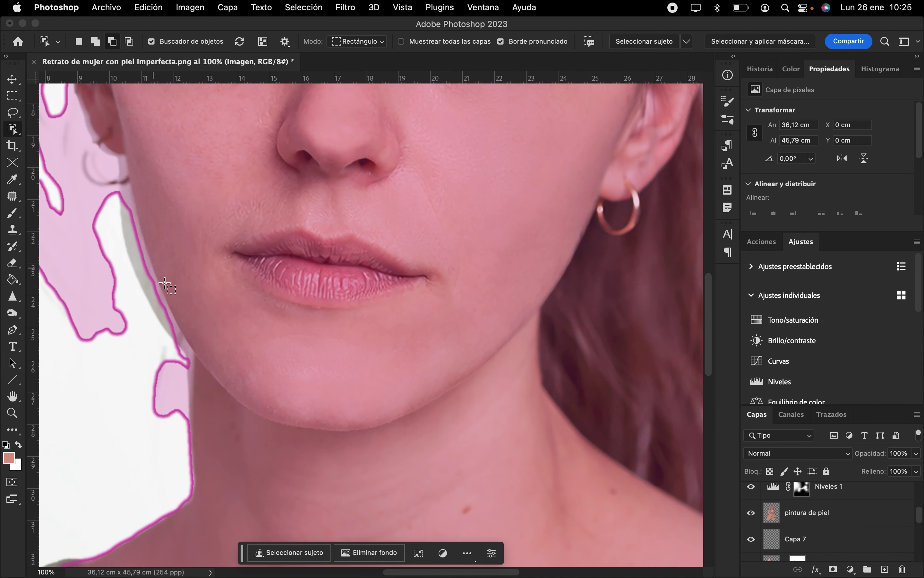
{"action": "scroll", "coordinate": [167, 294], "scroll_direction": "down", "scroll_amount": 4}
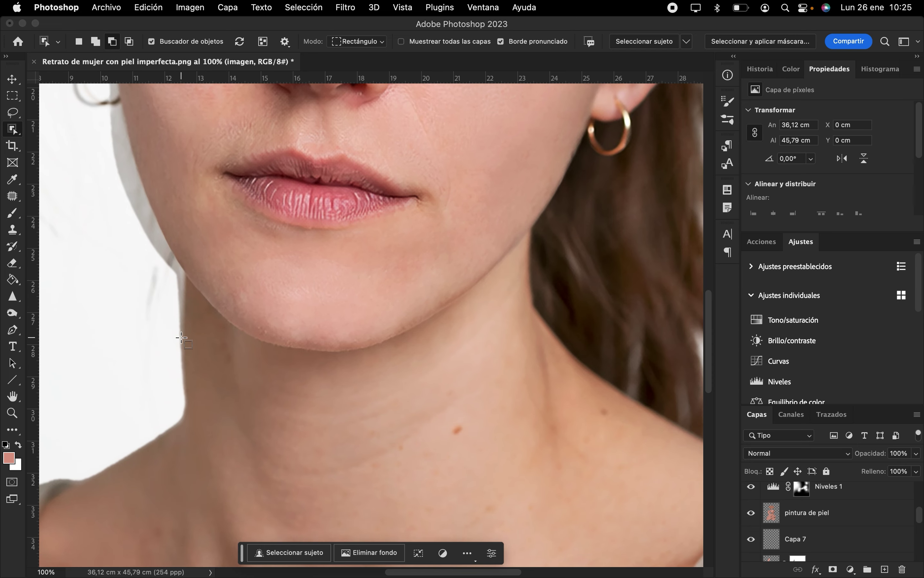
{"action": "key", "text": "super+0"}
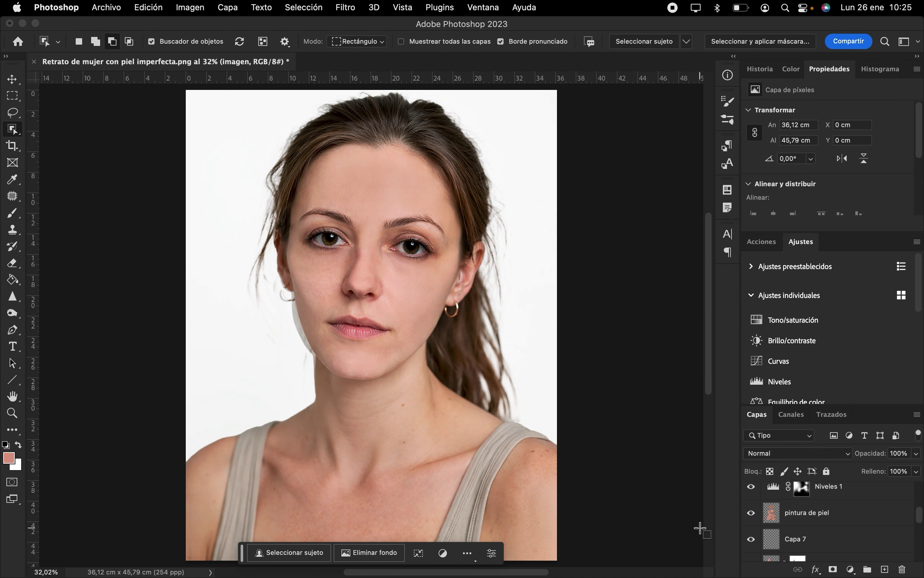
- Select the Niveles 2 layer mask, try a white 429 px brush dab on the gray edge beside the jaw and undo it
{"action": "scroll", "coordinate": [812, 504], "scroll_direction": "up", "scroll_amount": 5}
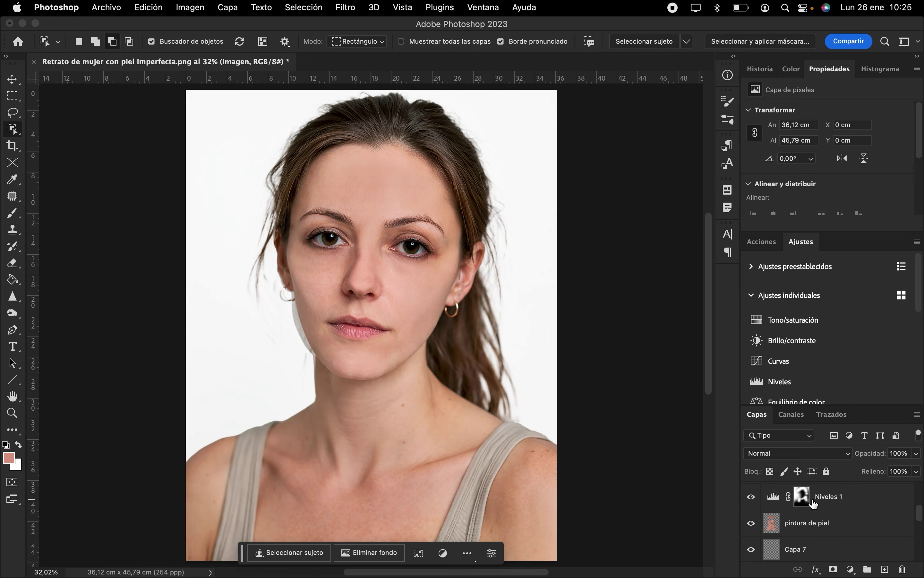
{"action": "scroll", "coordinate": [806, 497], "scroll_direction": "up", "scroll_amount": 1}
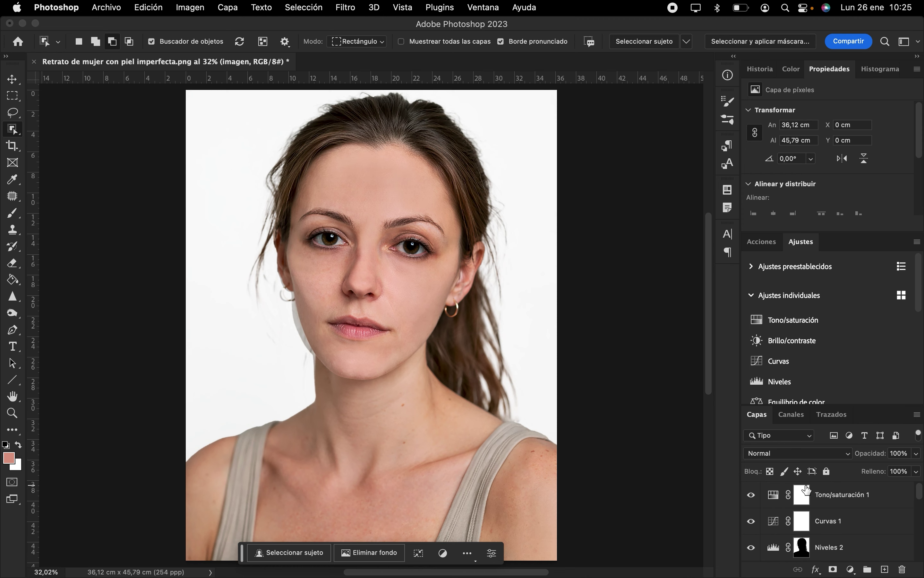
{"action": "left_click", "coordinate": [805, 549]}
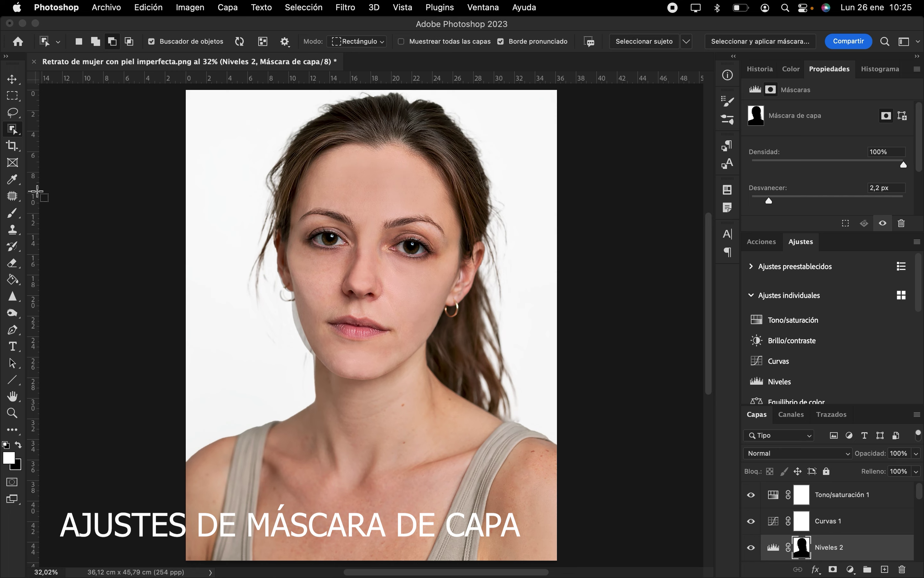
{"action": "left_click", "coordinate": [13, 213]}
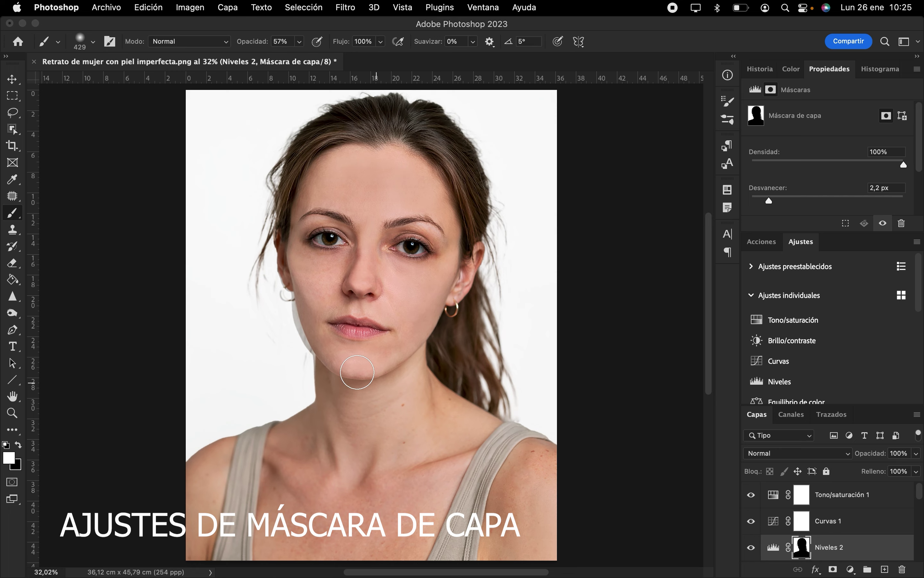
{"action": "left_click", "coordinate": [292, 332]}
{"action": "key", "text": "super+z"}
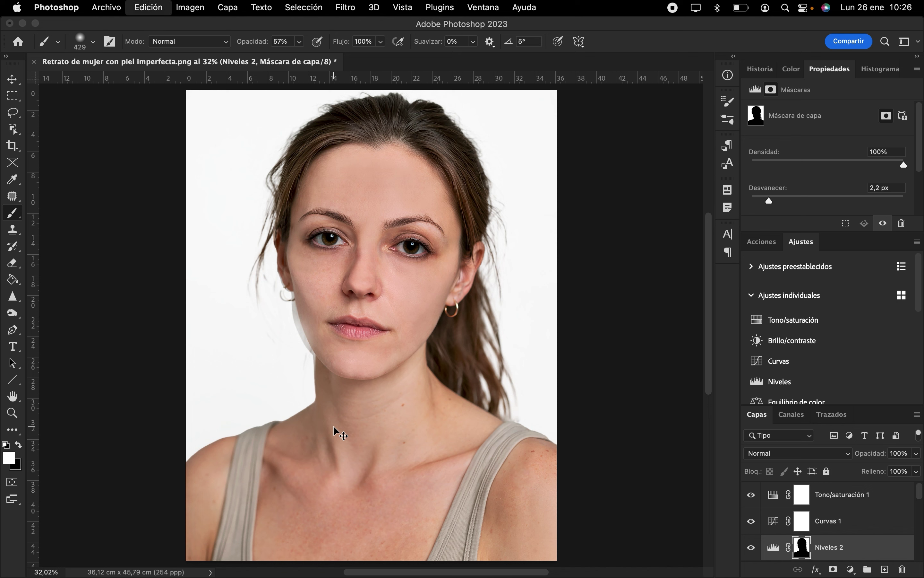
- Try painting the gray edge beside the jaw on the Niveles 2 mask with a 34 px brush at 100% opacity, and undo the stroke
{"action": "key", "text": "super+plus"}
{"action": "key", "text": "super+plus"}
{"action": "key", "text": "super+plus"}
{"action": "key", "text": "super+plus"}
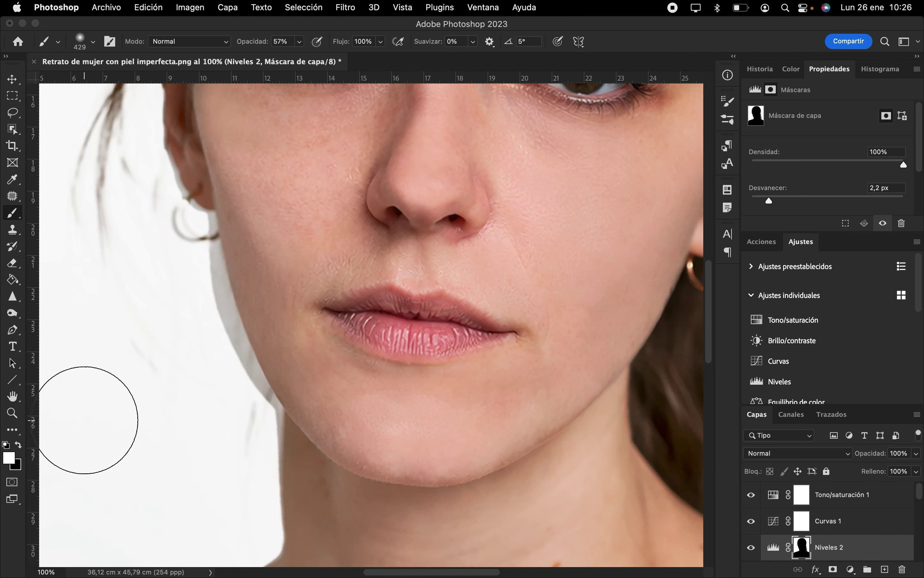
{"action": "left_click", "coordinate": [92, 41]}
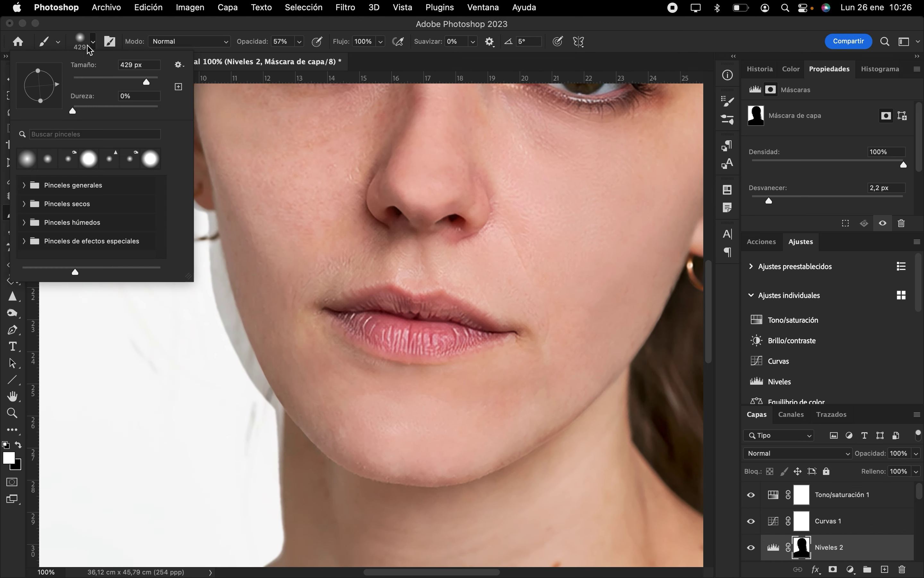
{"action": "left_click", "coordinate": [88, 82]}
{"action": "key", "text": "Return"}
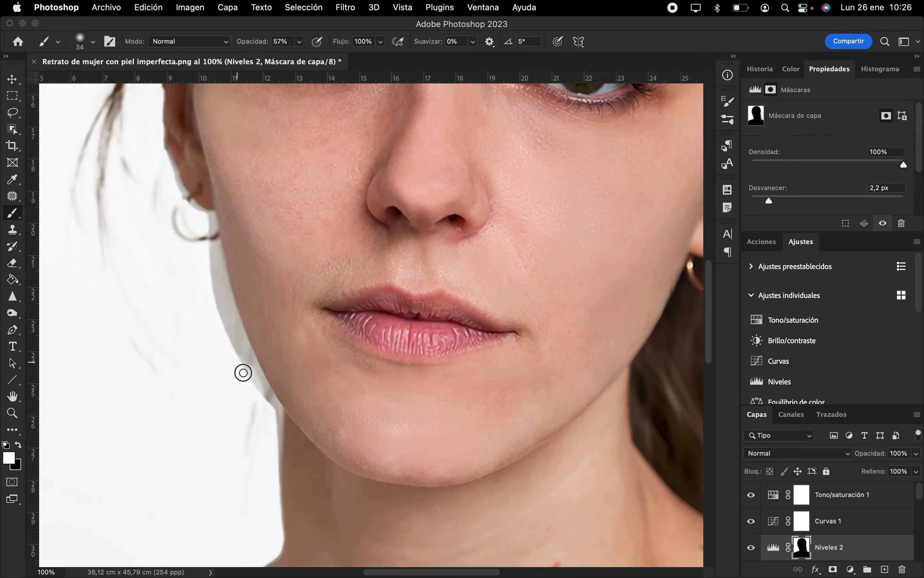
{"action": "left_click_drag", "start_coordinate": [259, 39], "coordinate": [341, 50]}
{"action": "mouse_move", "coordinate": [166, 152]}
{"action": "left_mouse_down"}
{"action": "mouse_move", "coordinate": [185, 192]}
{"action": "mouse_move", "coordinate": [154, 119]}
{"action": "left_mouse_up"}
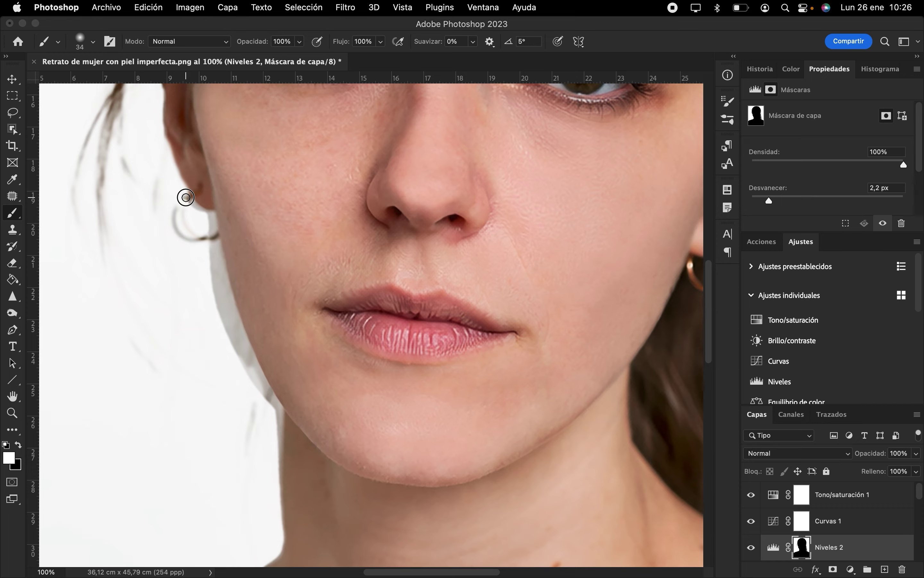
{"action": "mouse_move", "coordinate": [186, 196]}
{"action": "left_mouse_down"}
{"action": "mouse_move", "coordinate": [213, 216]}
{"action": "mouse_move", "coordinate": [240, 328]}
{"action": "mouse_move", "coordinate": [279, 407]}
{"action": "mouse_move", "coordinate": [275, 473]}
{"action": "left_mouse_up"}
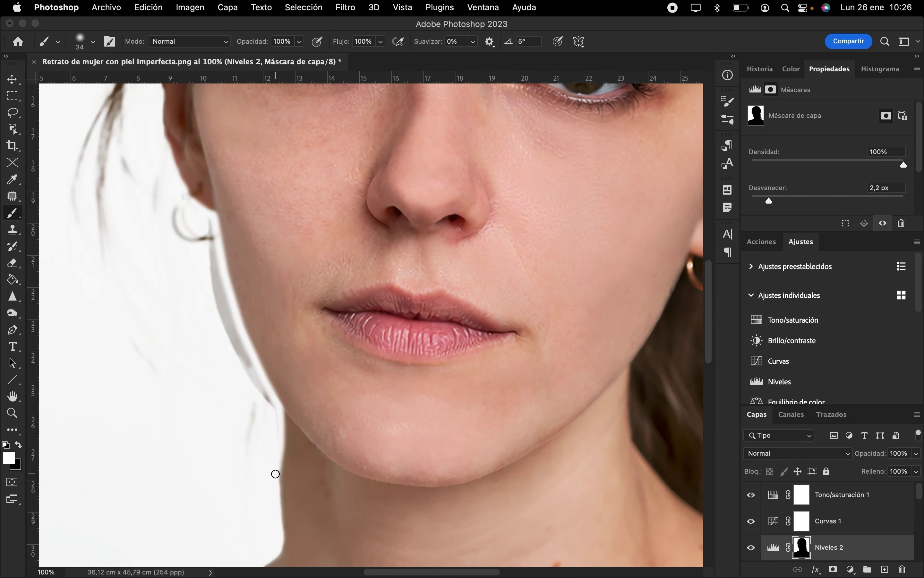
{"action": "key", "text": "super+z"}
- Delete the Niveles 2 layer mask and hide the Niveles 2, Curvas 1 and Tono/saturación 1 layers
{"action": "left_click_drag", "start_coordinate": [798, 551], "coordinate": [902, 569]}
{"action": "key", "text": "Return"}
{"action": "key", "text": "super+0"}
{"action": "left_click", "coordinate": [750, 545], "text": "alt"}
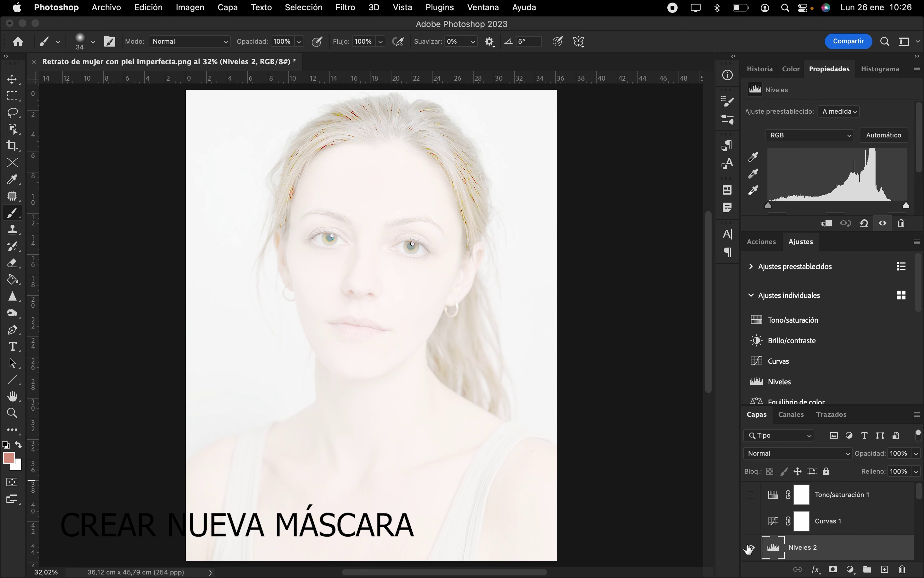
{"action": "left_click", "coordinate": [750, 549]}
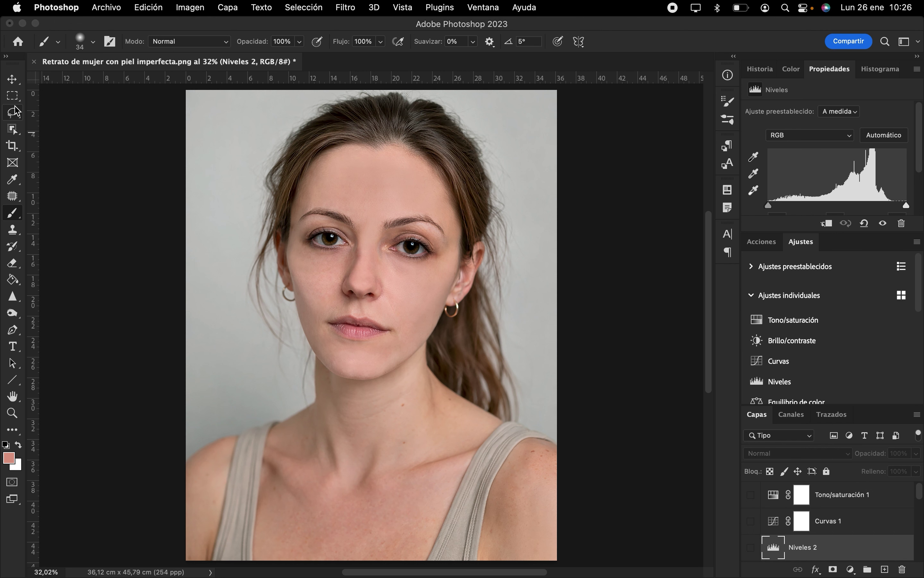
- Select the woman with the Object Selection tool by framing the whole portrait in a rectangle
{"action": "left_click", "coordinate": [13, 129]}
{"action": "left_click", "coordinate": [12, 129]}
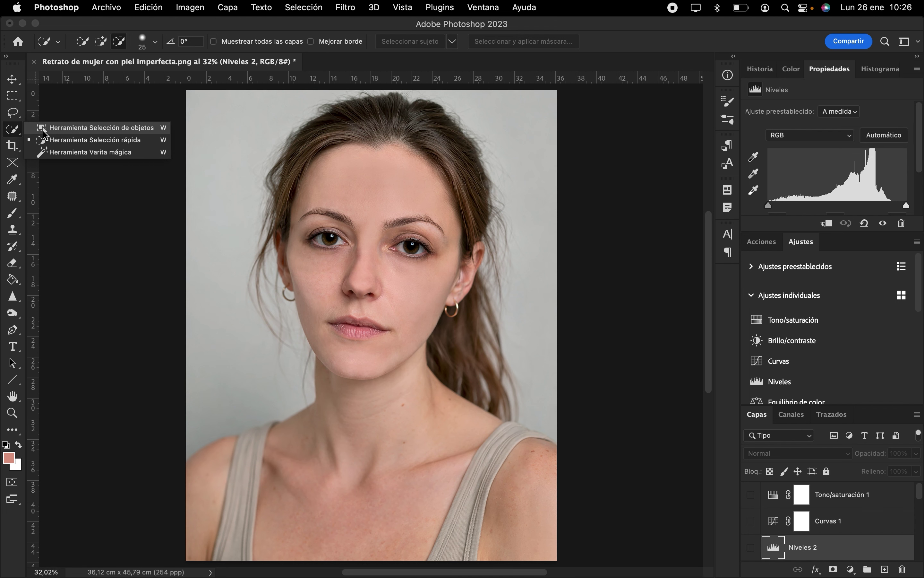
{"action": "left_click", "coordinate": [76, 128]}
{"action": "left_click_drag", "start_coordinate": [186, 91], "coordinate": [567, 527]}
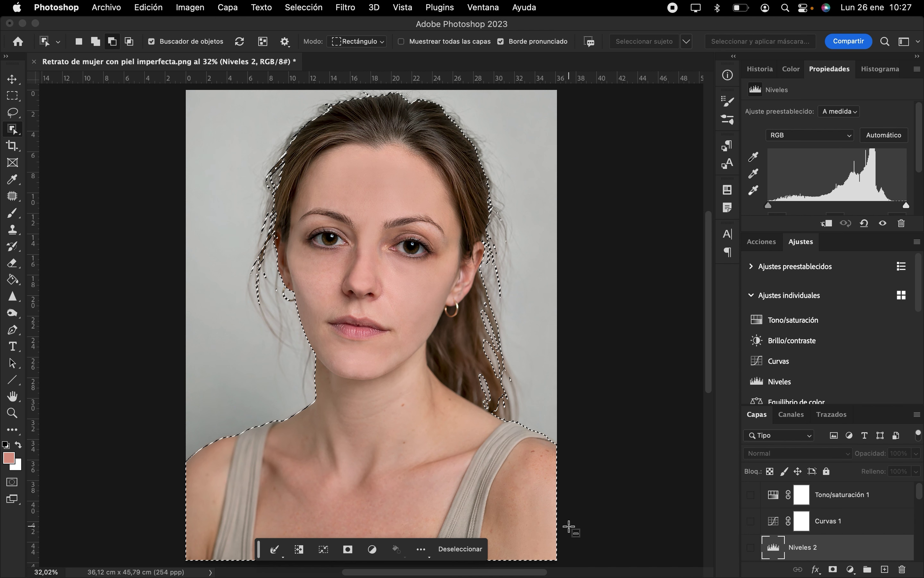
- Show Niveles 2, add a layer mask from the selection, and turn Curvas 1 and Tono/saturación 1 back on
{"action": "left_click", "coordinate": [758, 548]}
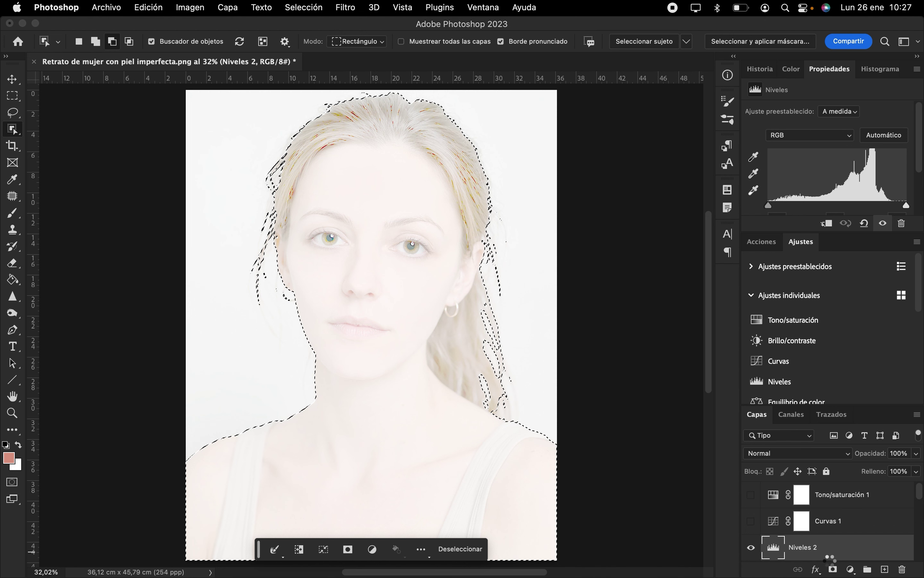
{"action": "left_click", "coordinate": [833, 570]}
{"action": "left_click", "coordinate": [751, 521]}
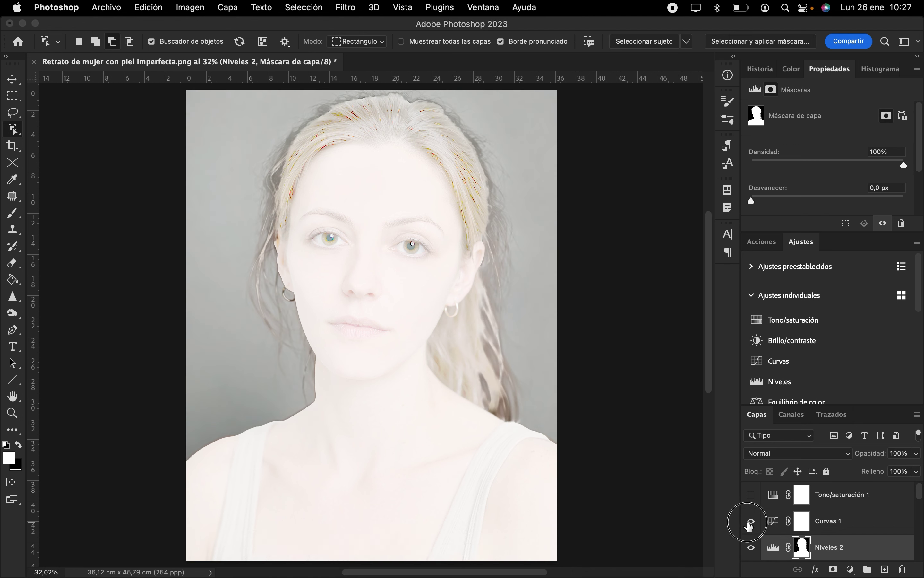
{"action": "left_click", "coordinate": [751, 495]}
- Invert the new Niveles 2 layer mask and set its Desvanecer feather to 8,4 px
{"action": "left_click", "coordinate": [806, 544]}
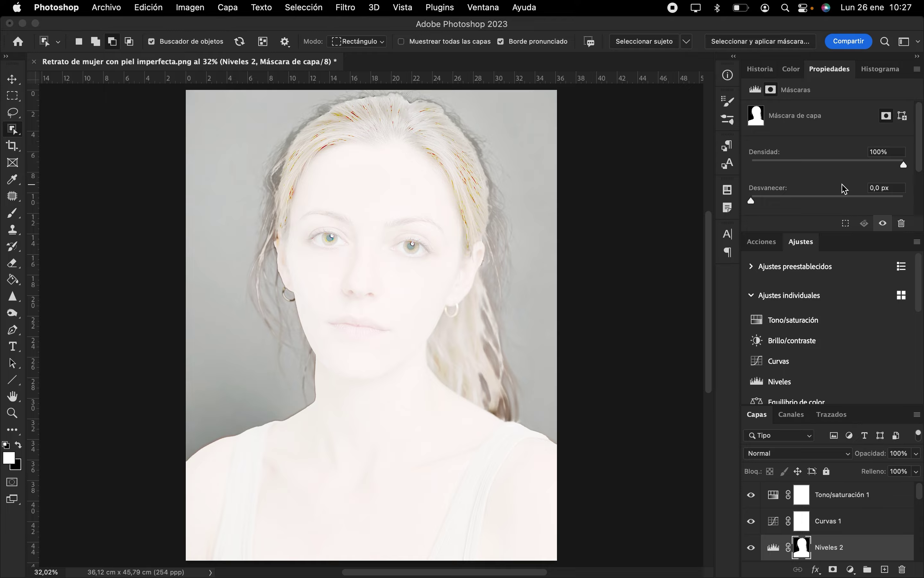
{"action": "scroll", "coordinate": [845, 189], "scroll_direction": "down", "scroll_amount": 4}
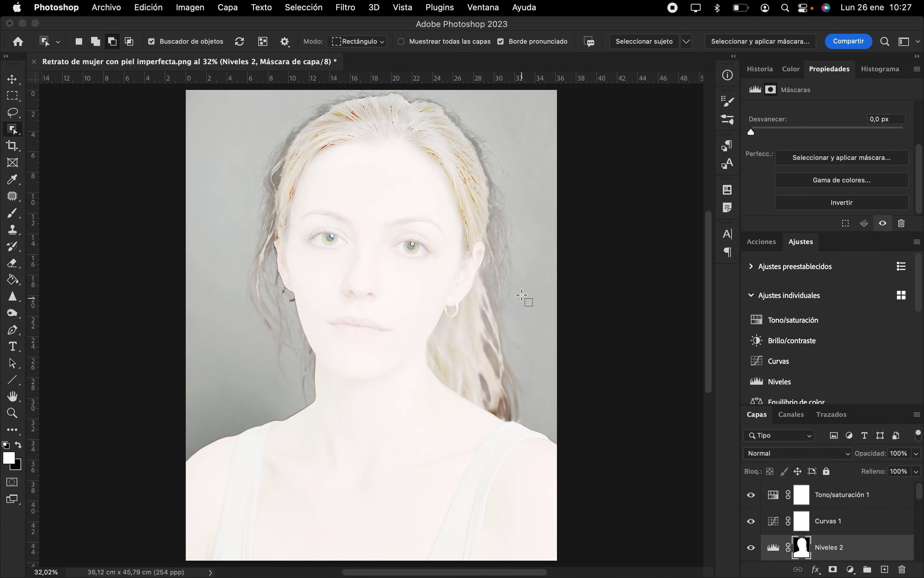
{"action": "left_click", "coordinate": [799, 206]}
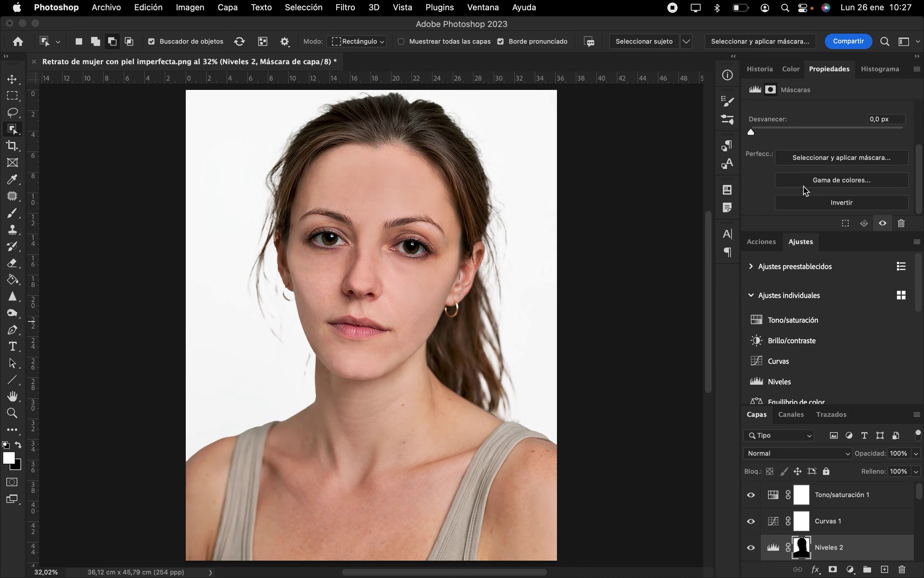
{"action": "left_click", "coordinate": [797, 128]}
{"action": "scroll", "coordinate": [811, 156], "scroll_direction": "up", "scroll_amount": 3}
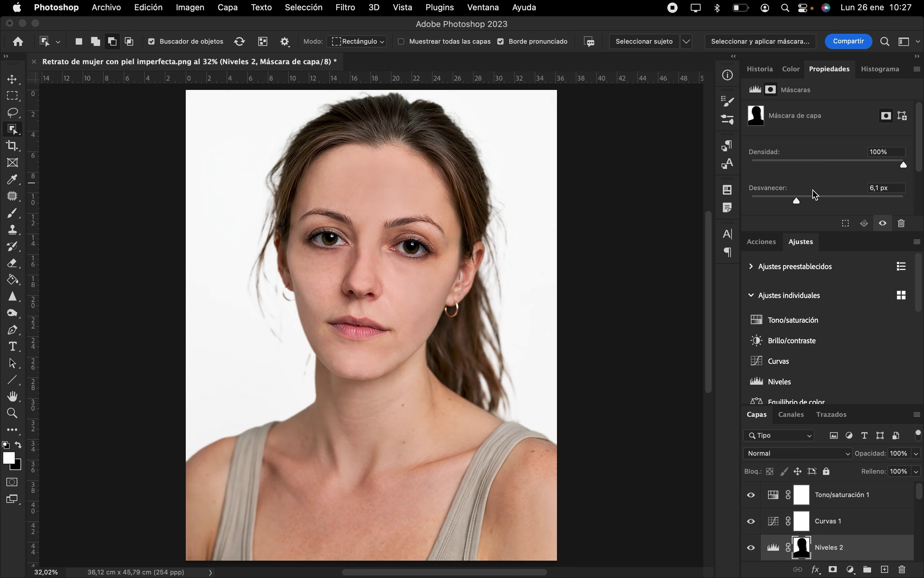
{"action": "left_click", "coordinate": [806, 197]}
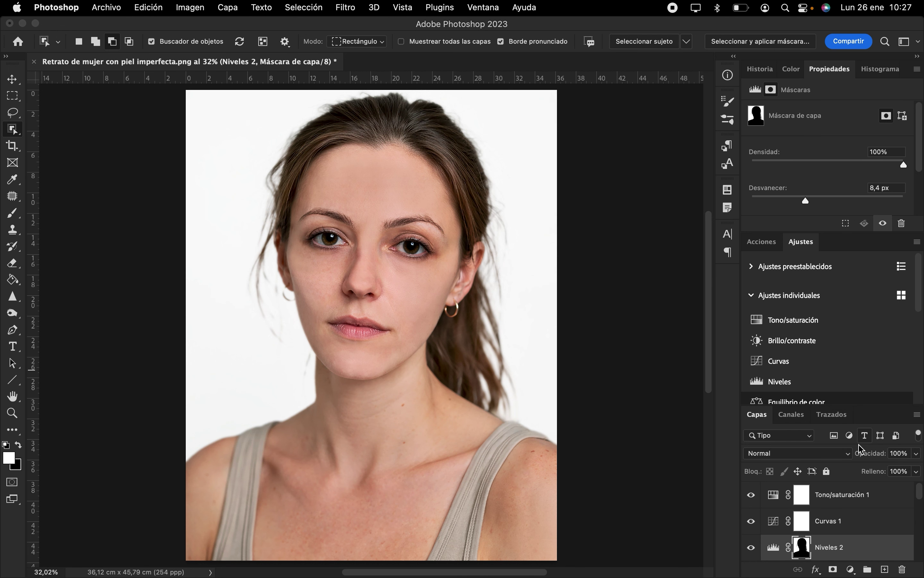
- Create a merged copy of the visible layers above Tono/saturación 1 and apply the Paso alto (High Pass) filter to it
{"action": "left_click", "coordinate": [854, 493]}
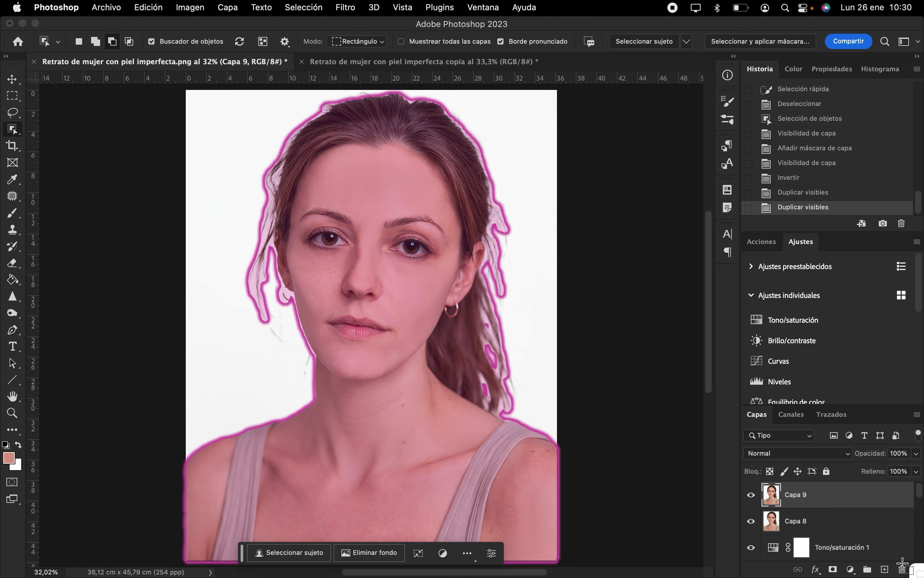
{"action": "left_click", "coordinate": [345, 9]}
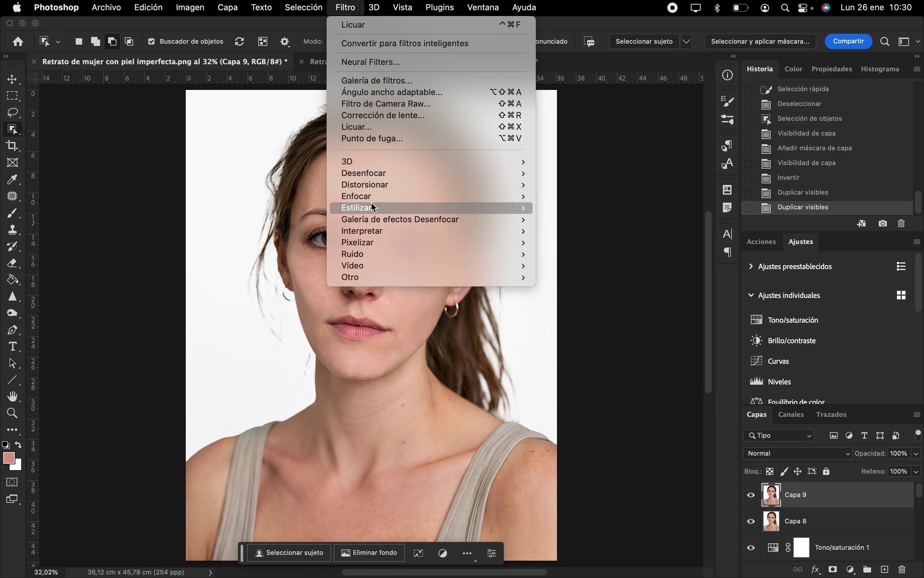
{"action": "mouse_move", "coordinate": [370, 198]}
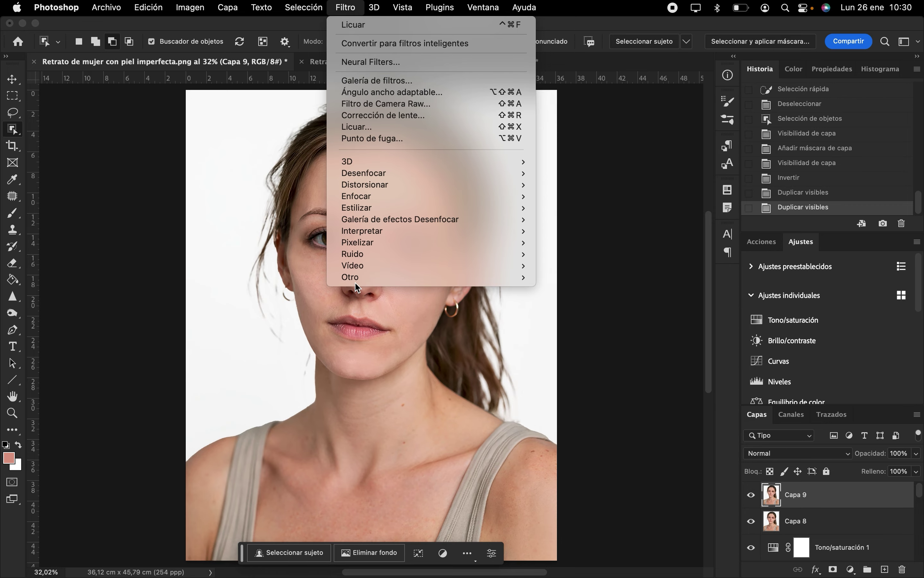
{"action": "mouse_move", "coordinate": [359, 277]}
{"action": "left_click", "coordinate": [601, 336]}
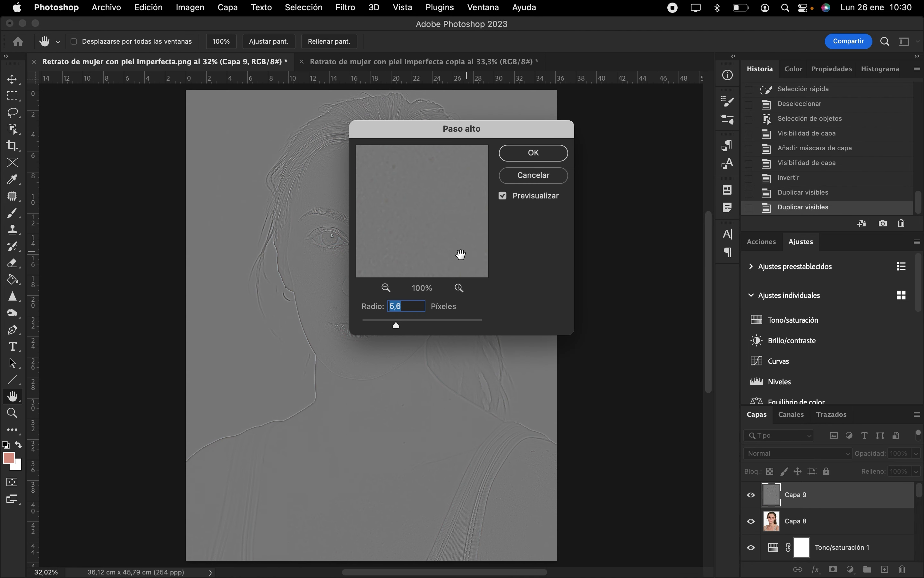
{"action": "left_click", "coordinate": [406, 324]}
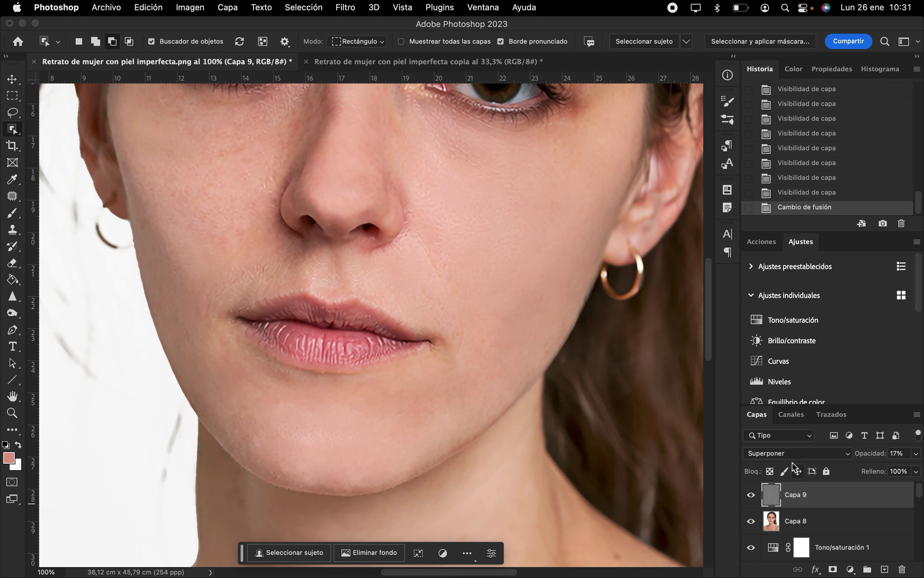
- Set the blend mode of Capa 9 to Superponer and compare the sharpening with the layer hidden and shown
{"action": "left_click", "coordinate": [794, 454]}
{"action": "left_click", "coordinate": [794, 451]}
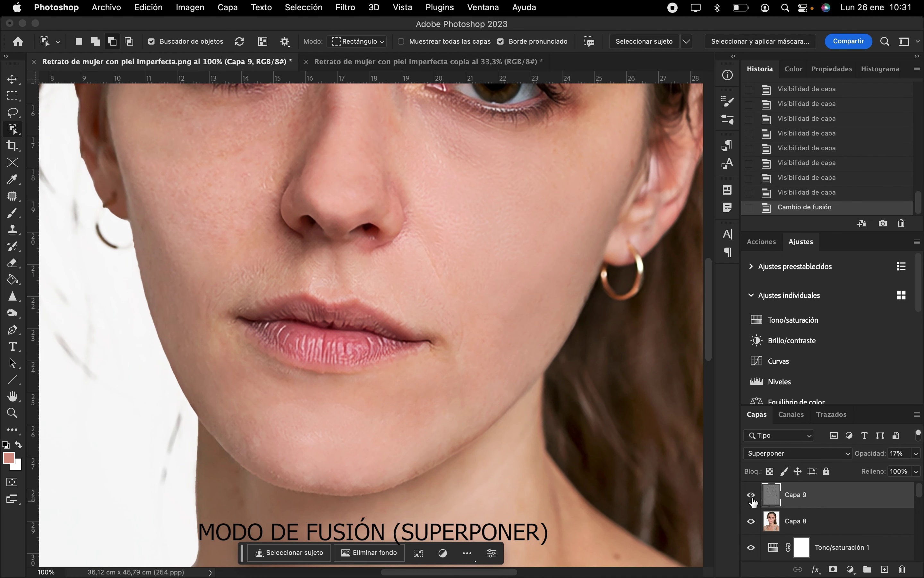
{"action": "left_click", "coordinate": [751, 494]}
{"action": "left_click", "coordinate": [751, 494]}
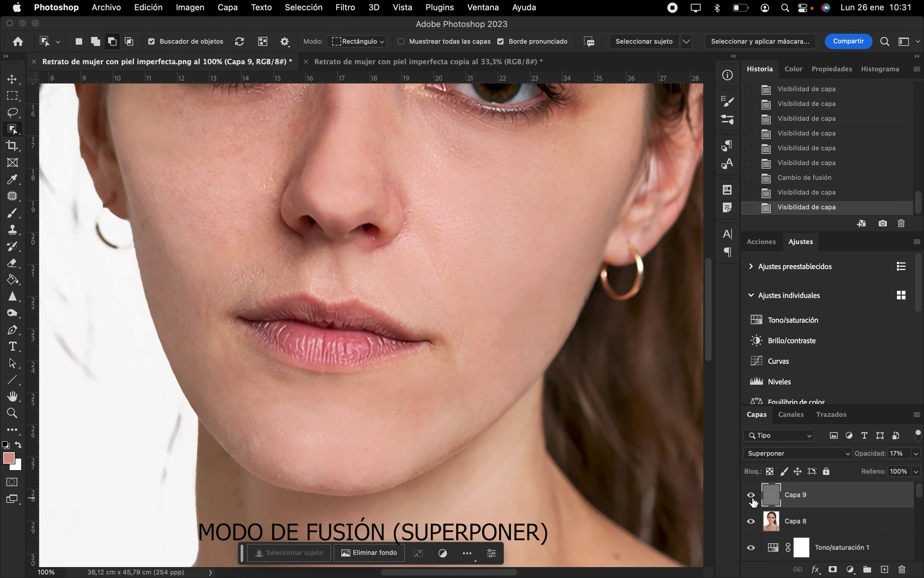
{"action": "left_click", "coordinate": [751, 495]}
{"action": "left_click", "coordinate": [751, 494]}
{"action": "left_click", "coordinate": [751, 495]}
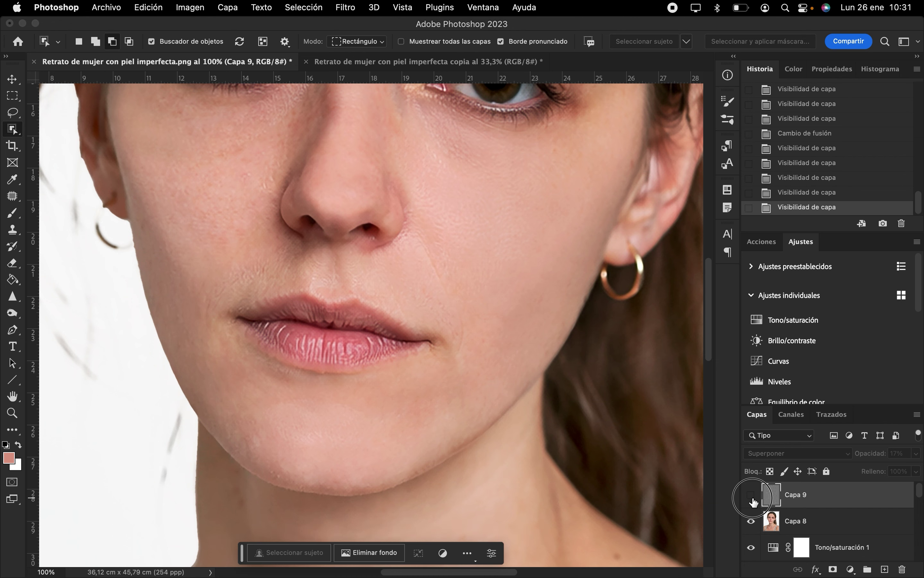
{"action": "left_click", "coordinate": [752, 497]}
- Raise the opacity of Capa 9 to 100% to judge the sharpening, and lower it again for a subtler effect
{"action": "left_click_drag", "start_coordinate": [867, 462], "coordinate": [918, 459]}
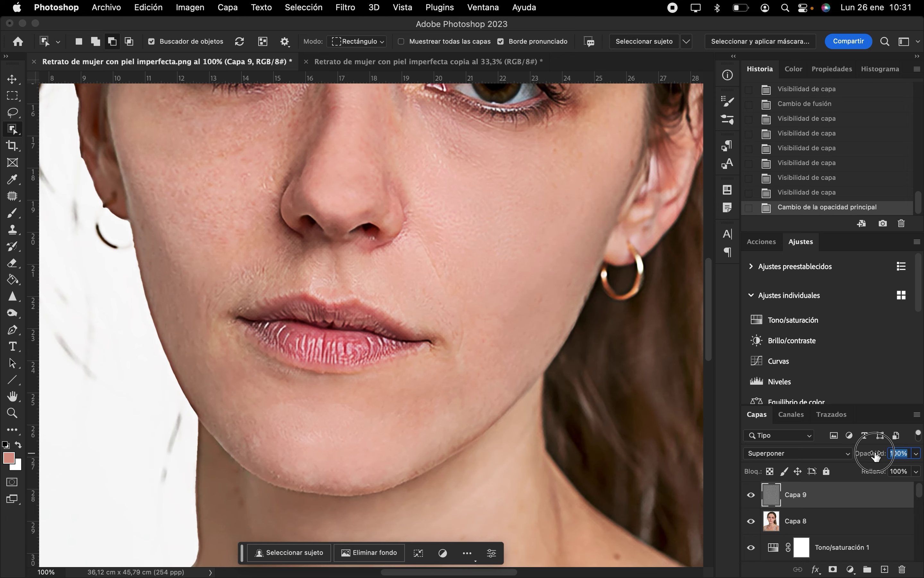
{"action": "left_click_drag", "start_coordinate": [875, 457], "coordinate": [841, 456]}
{"action": "key", "text": "super+0"}
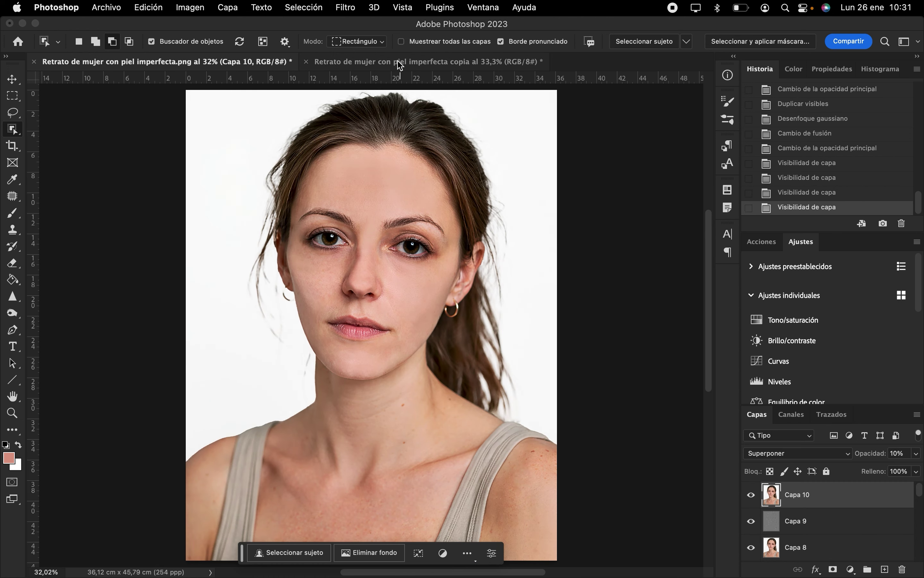
- Save a copy to Escritorio as a JPEG with the Adobe RGB (1998) profile embedded, quality 12 and standard baseline format
{"action": "left_click", "coordinate": [103, 8]}
{"action": "left_click", "coordinate": [134, 159]}
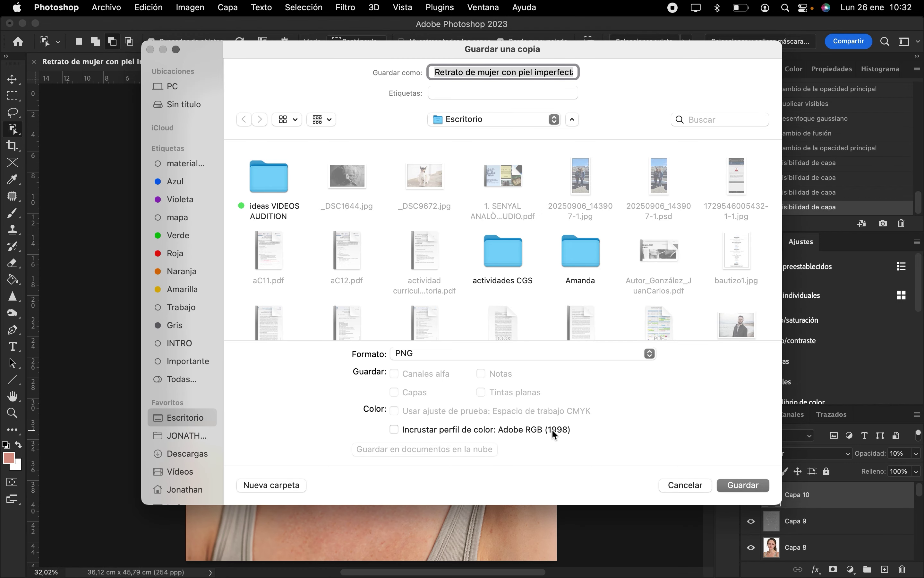
{"action": "left_click", "coordinate": [605, 357]}
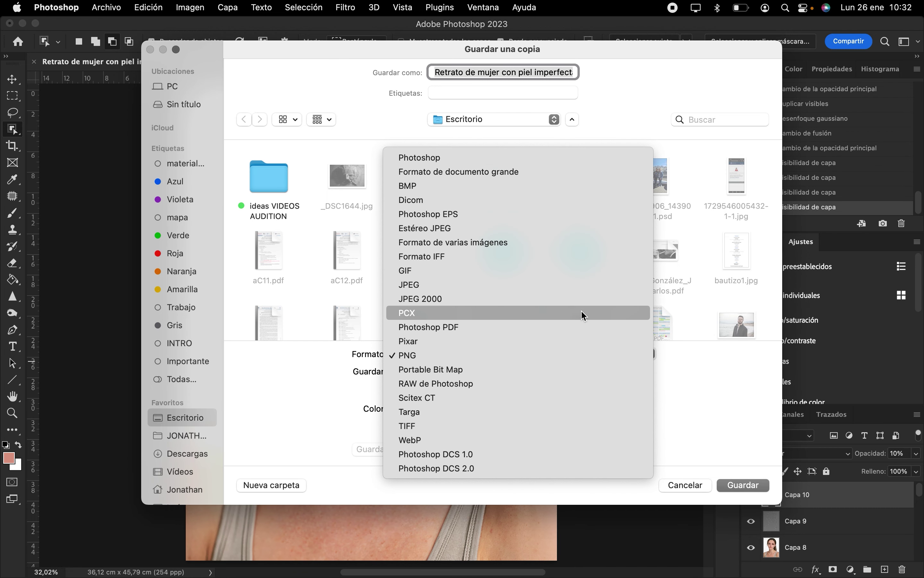
{"action": "left_click", "coordinate": [567, 287]}
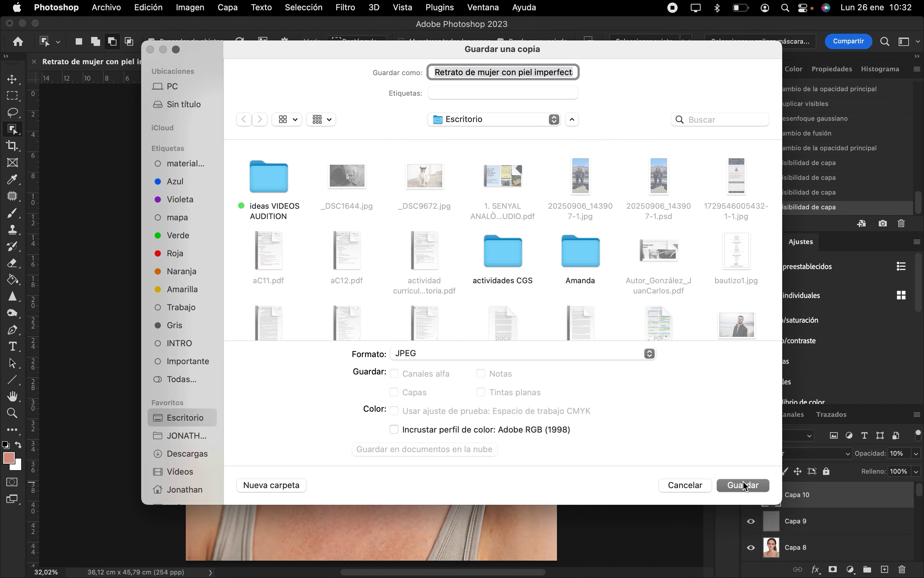
{"action": "left_click", "coordinate": [555, 430]}
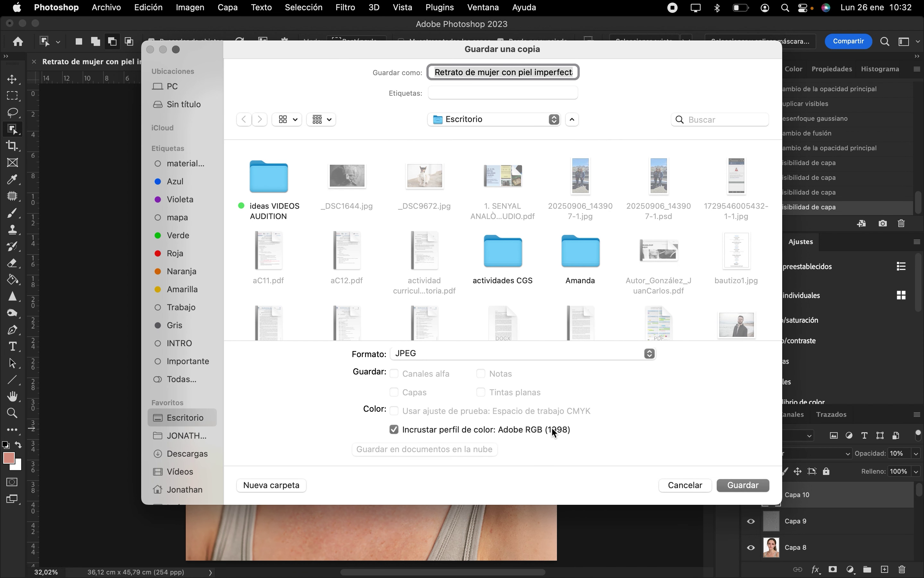
{"action": "left_click", "coordinate": [743, 486]}
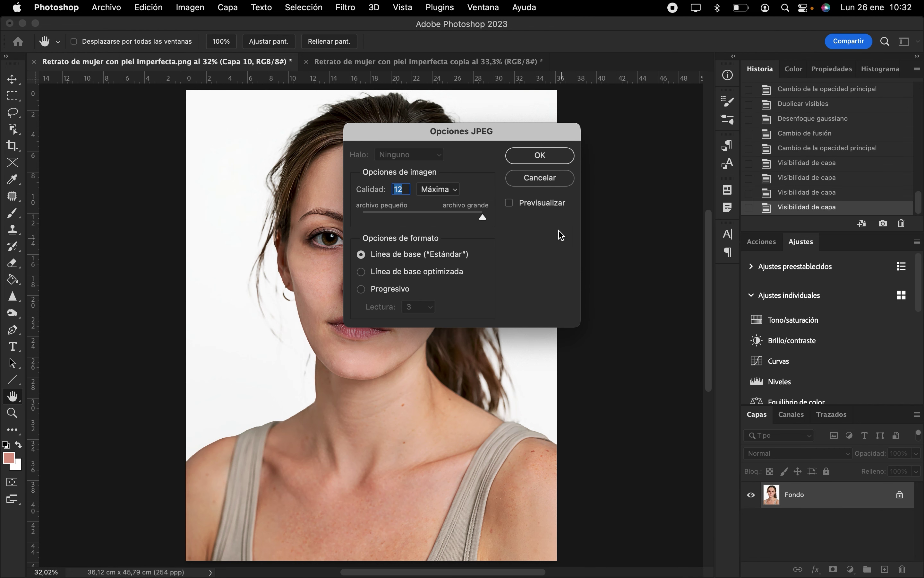
{"action": "left_click", "coordinate": [544, 162]}
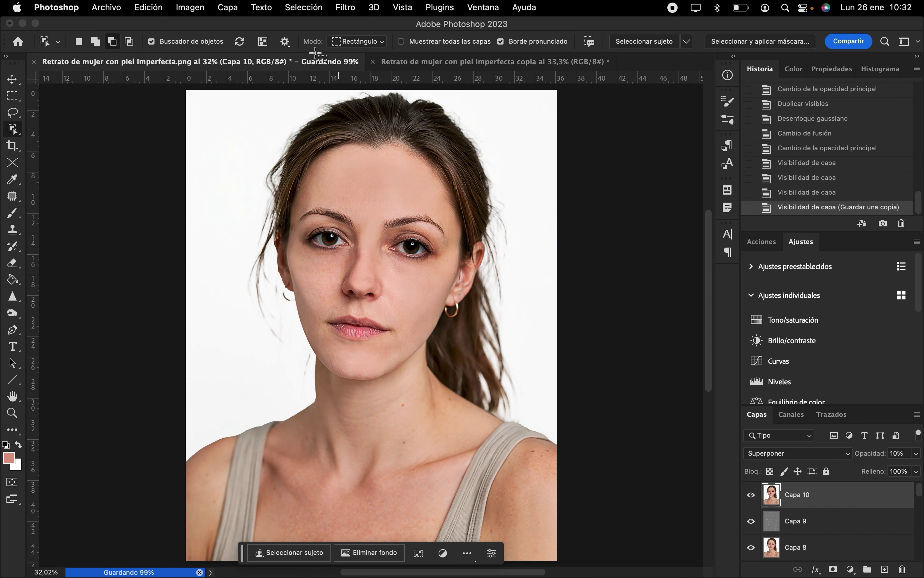
- Save another copy to Escritorio as a TIFF with layers included, no image compression and RLE layer compression
{"action": "left_click", "coordinate": [100, 7]}
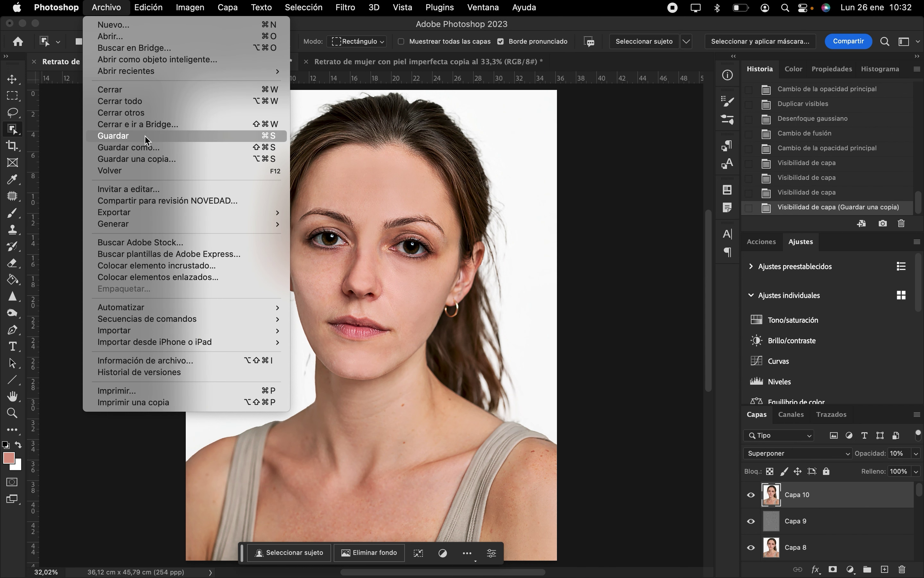
{"action": "left_click", "coordinate": [145, 159]}
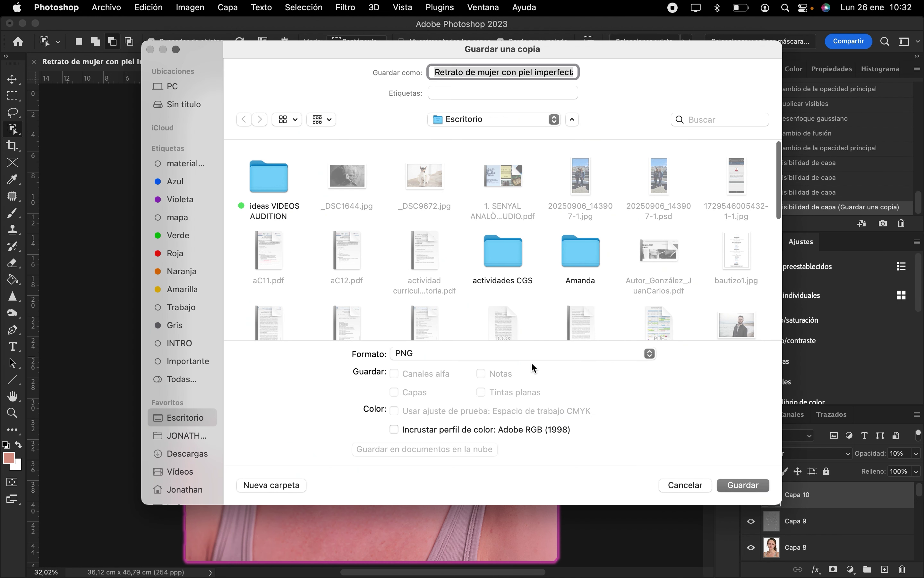
{"action": "left_click", "coordinate": [533, 355]}
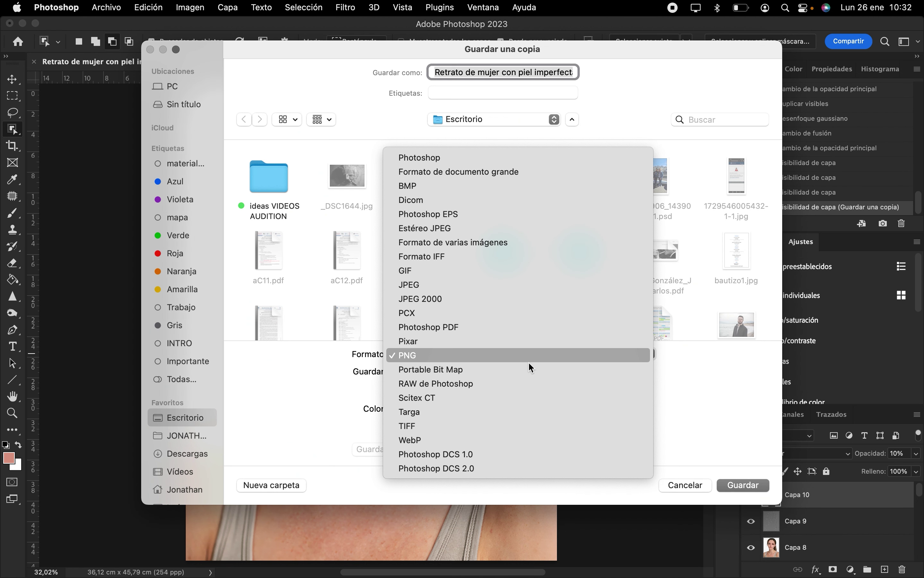
{"action": "left_click", "coordinate": [518, 429]}
{"action": "left_click", "coordinate": [728, 486]}
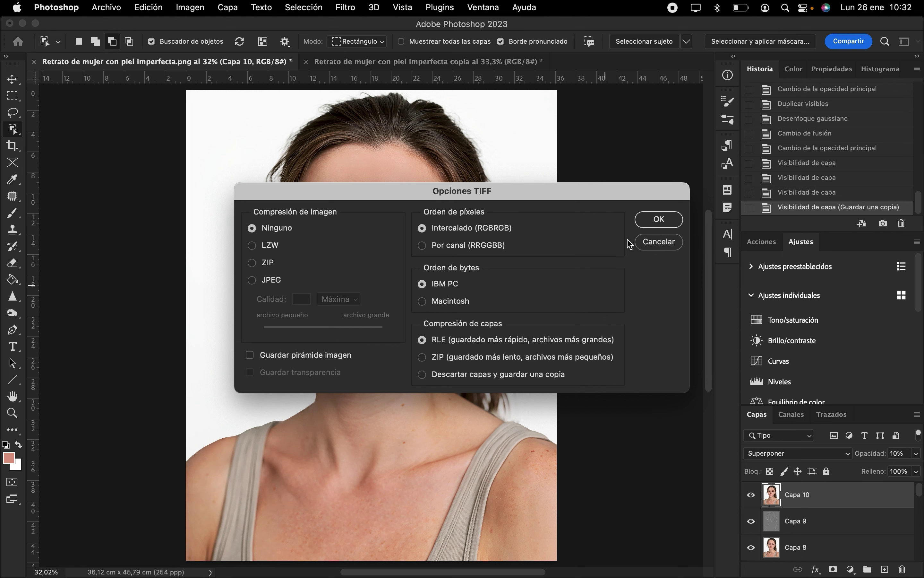
{"action": "left_click", "coordinate": [665, 226]}
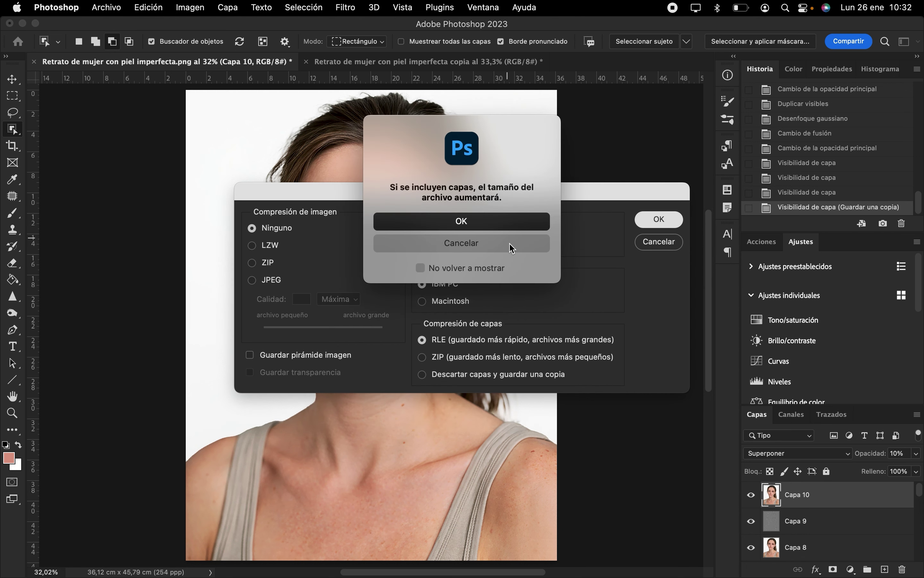
{"action": "left_click", "coordinate": [511, 222]}
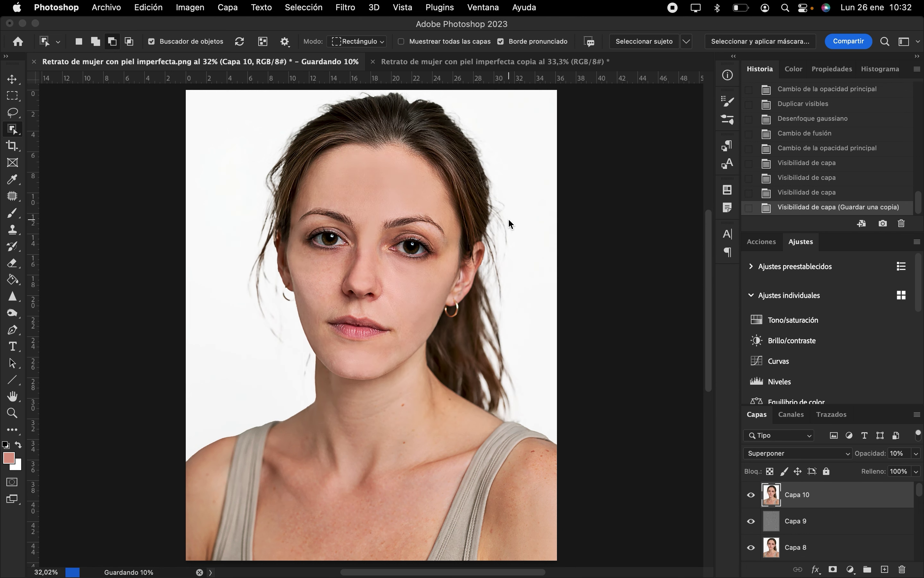